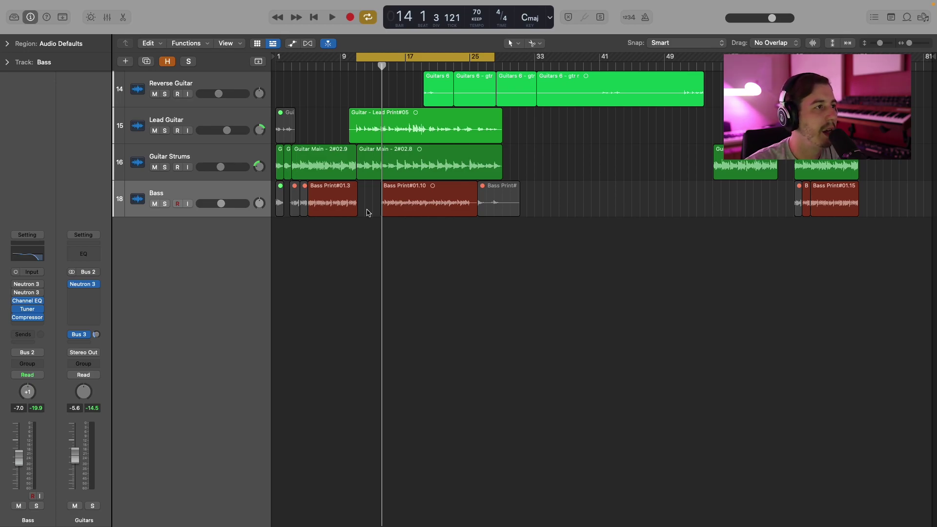
# Play back the section around bar 14 to hear the guitars and bass without drums
pyautogui.press('space')
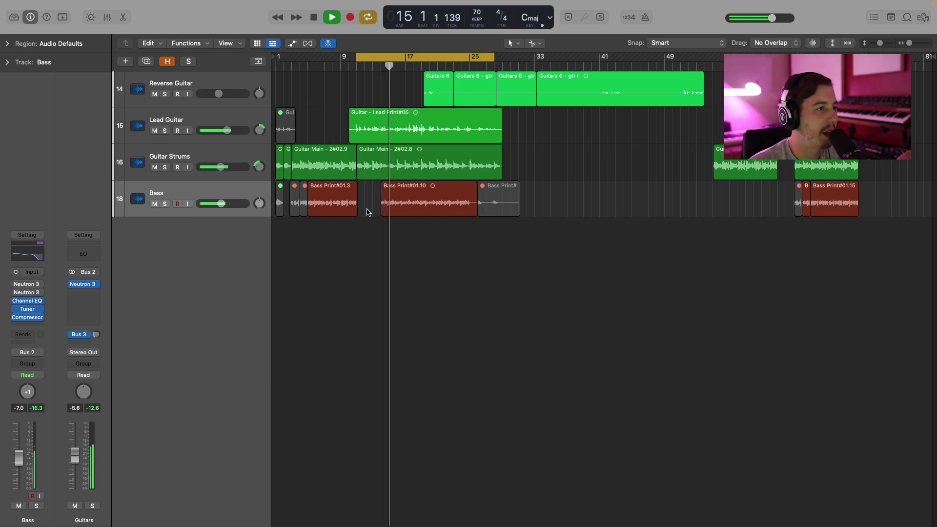
pyautogui.press('space')
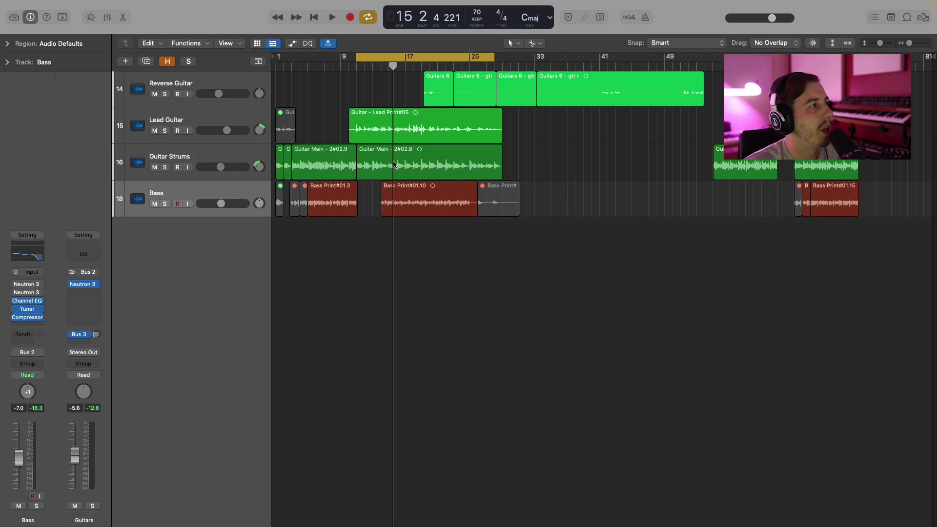
# Add a Drummer track in the Alternative genre, duplicate it, and mute the duplicate
pyautogui.click(129, 64)
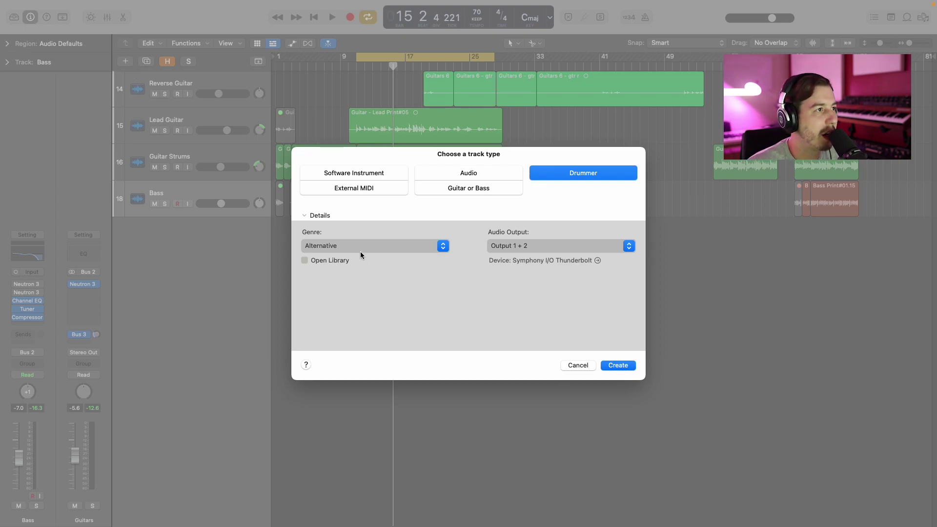
pyautogui.click(618, 366)
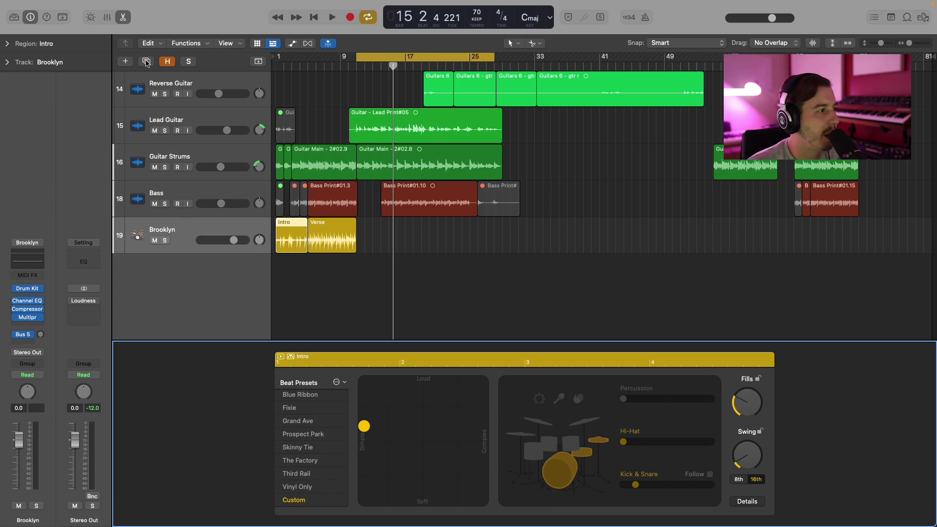
pyautogui.click(147, 62)
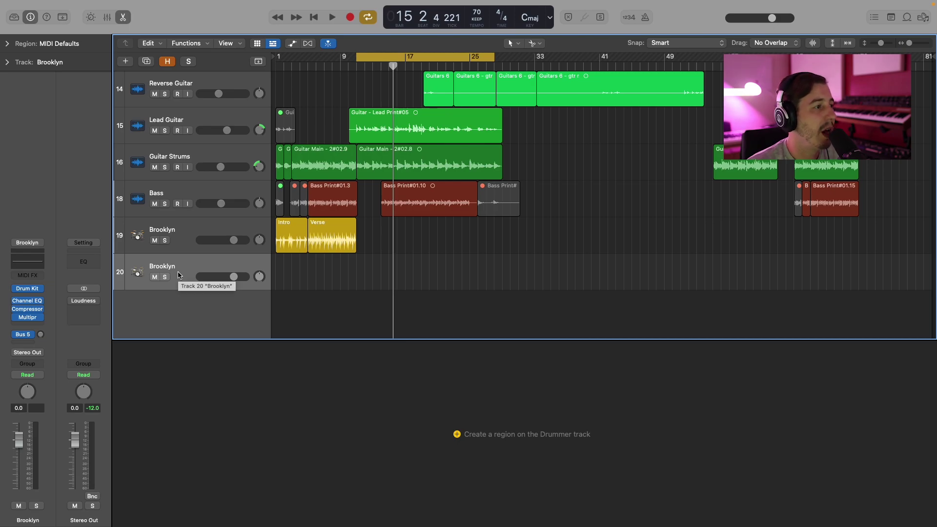
pyautogui.click(154, 277)
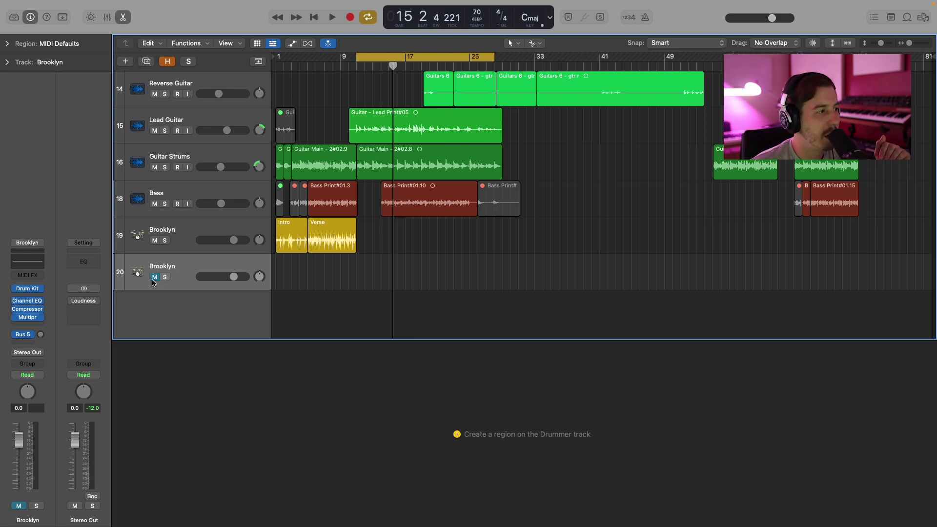
# Move the Verse region on the first Brooklyn track so it starts at bar 14, aligned with the bass region
pyautogui.click(202, 223)
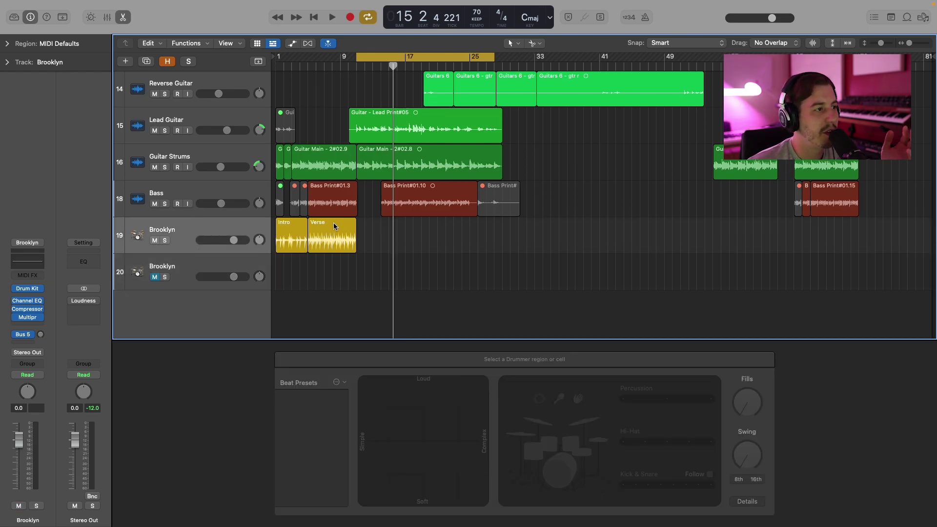
pyautogui.click(318, 223)
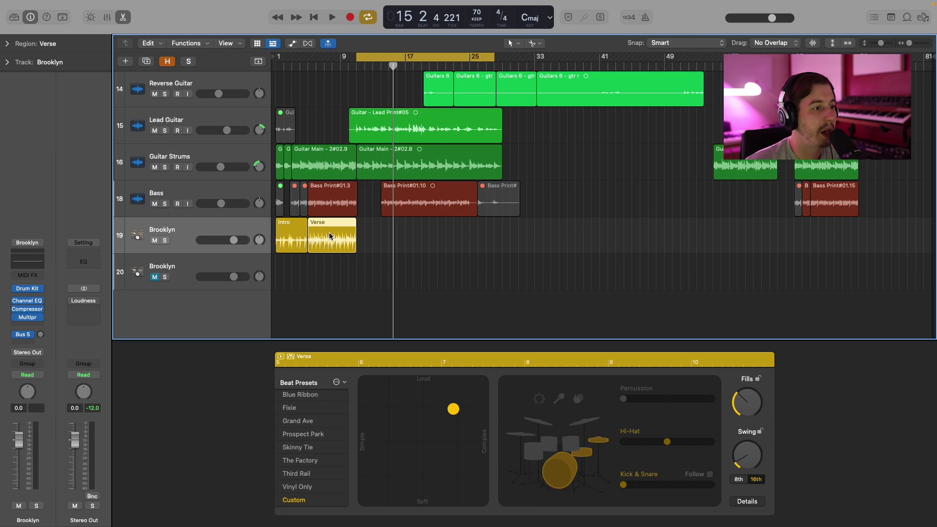
pyautogui.moveTo(579, 450)
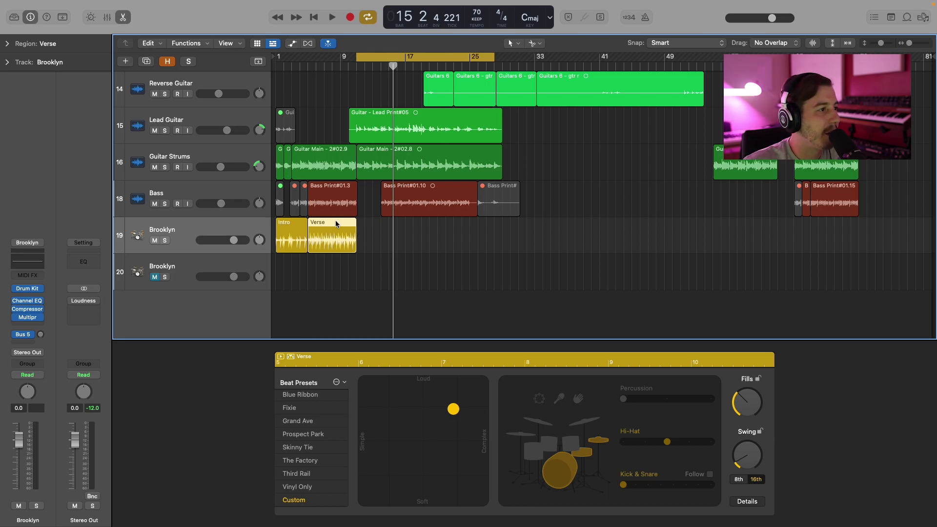
pyautogui.moveTo(335, 221); pyautogui.dragTo(405, 227)
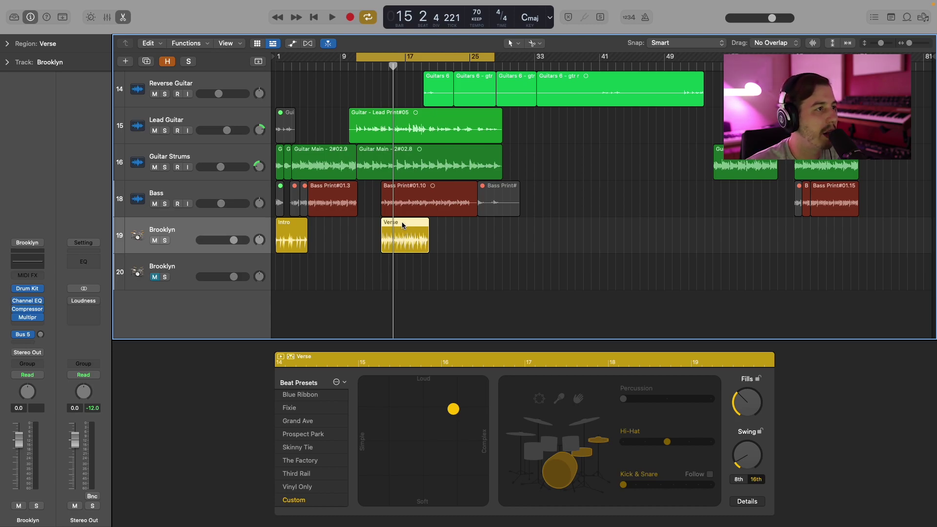
# Shorten the cycle range to start at about bar 13 and play the drums with the song
pyautogui.moveTo(358, 58); pyautogui.dragTo(378, 59)
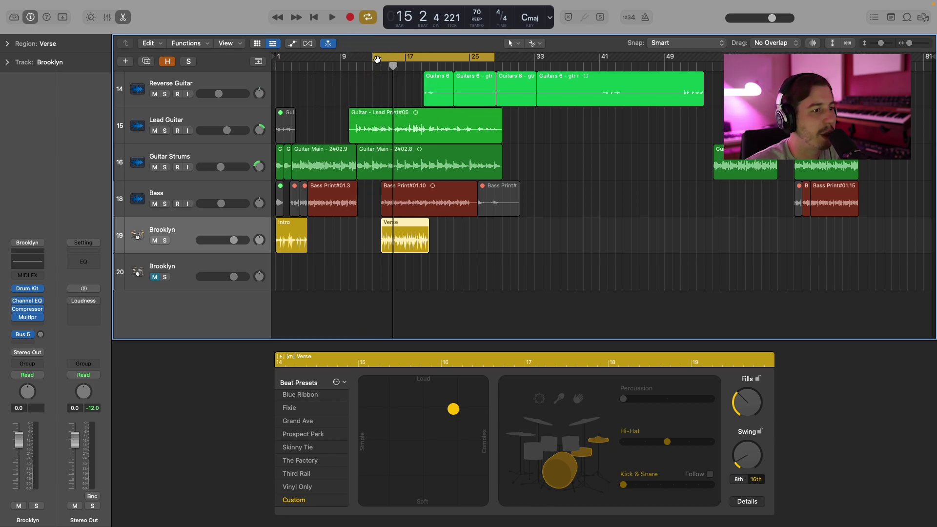
pyautogui.press('space')
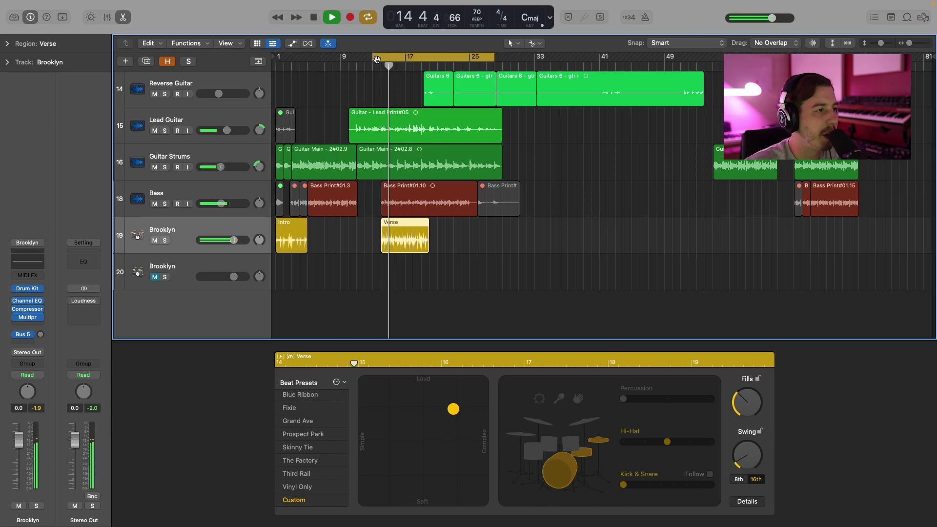
pyautogui.press('space')
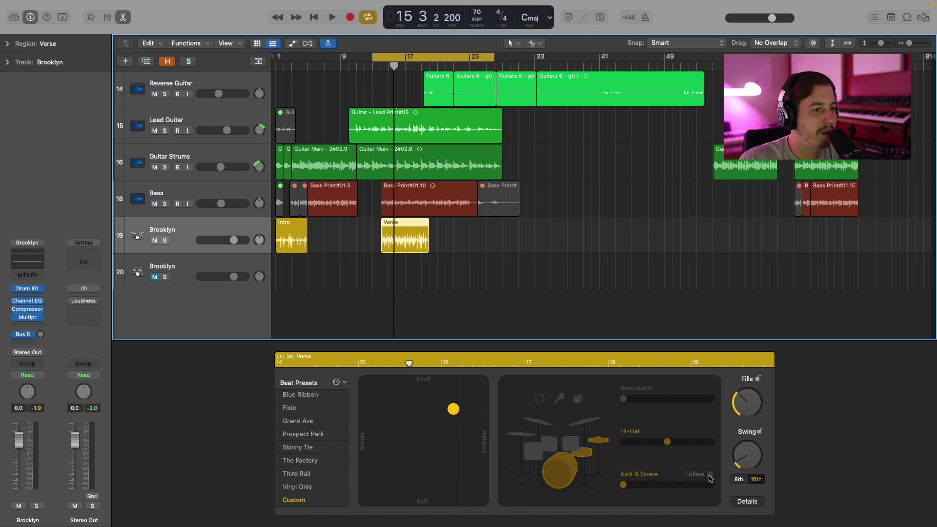
# Make the Verse region's kick and snare follow the Guitar Strums track and play back the cycle range
pyautogui.click(710, 475)
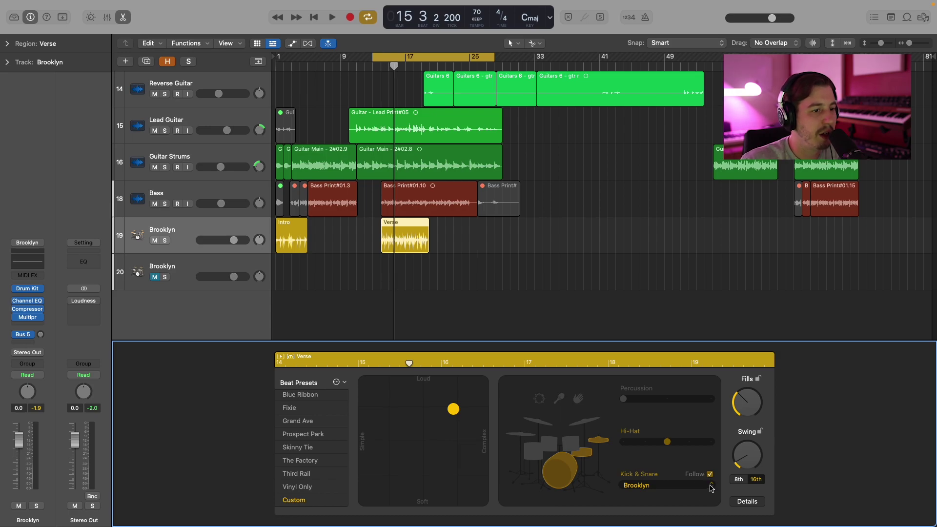
pyautogui.click(706, 487)
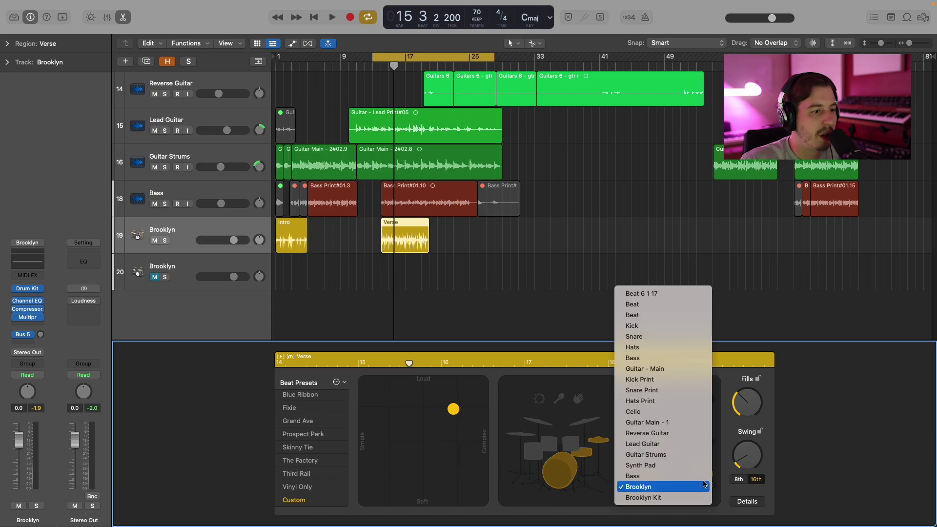
pyautogui.click(701, 454)
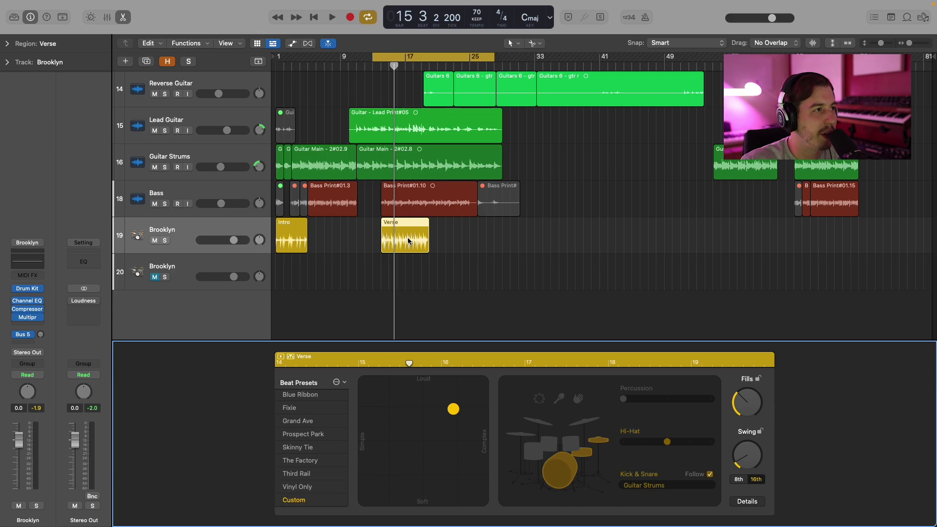
pyautogui.doubleClick(375, 57)
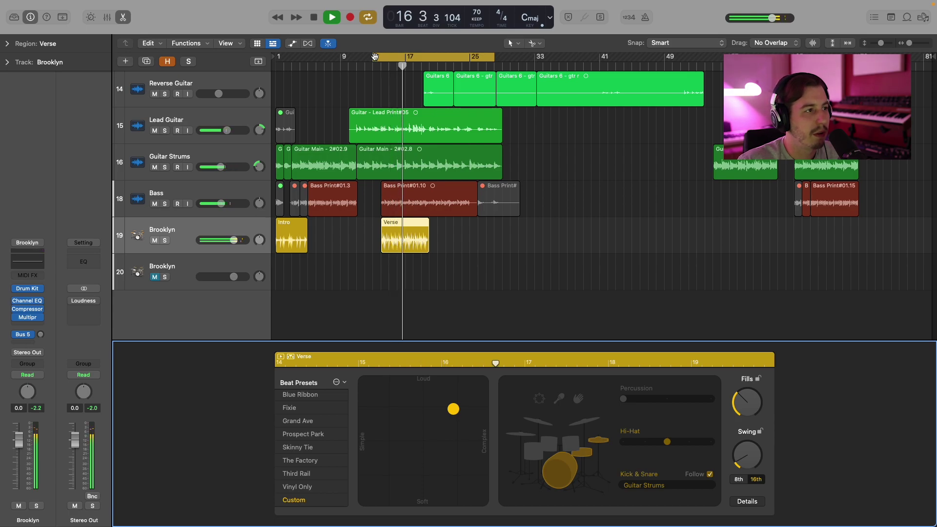
pyautogui.press('space')
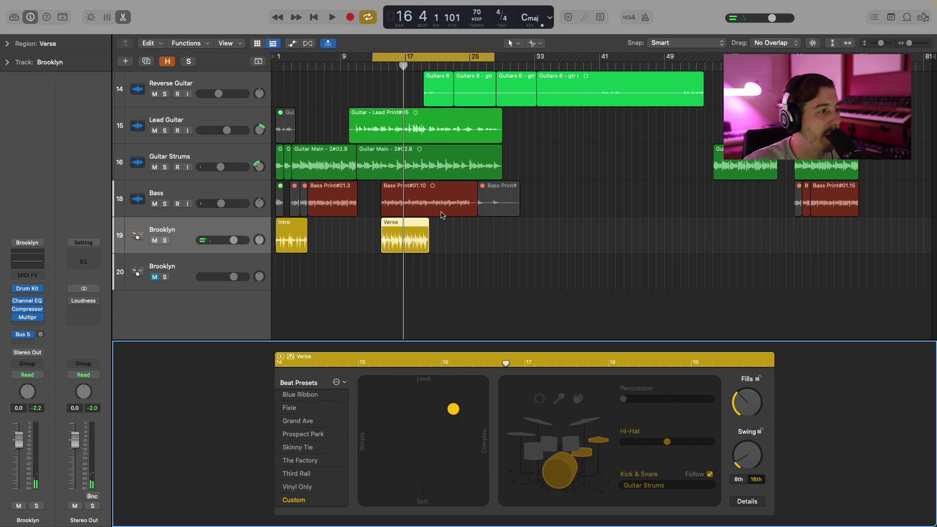
# Switch the kick and snare Follow source to the Bass track and audition the Verse pattern
pyautogui.click(698, 485)
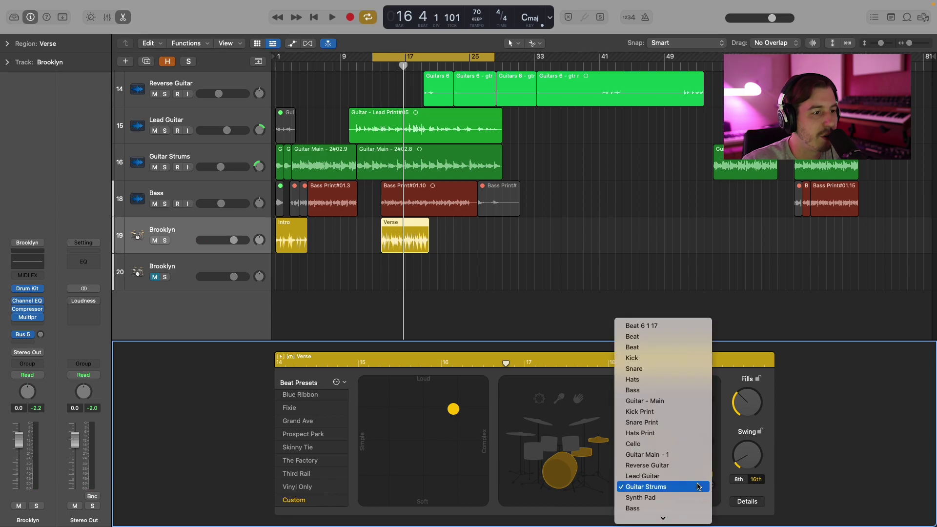
pyautogui.click(670, 508)
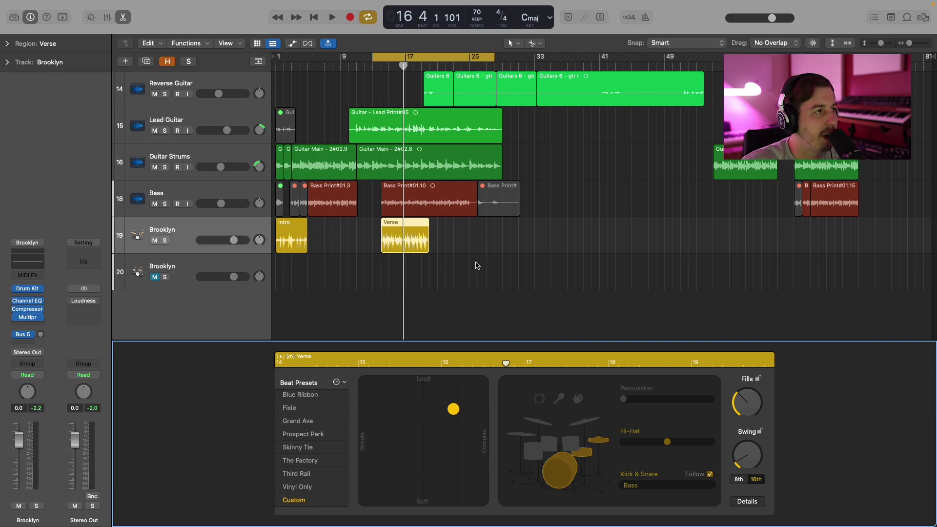
pyautogui.press('space')
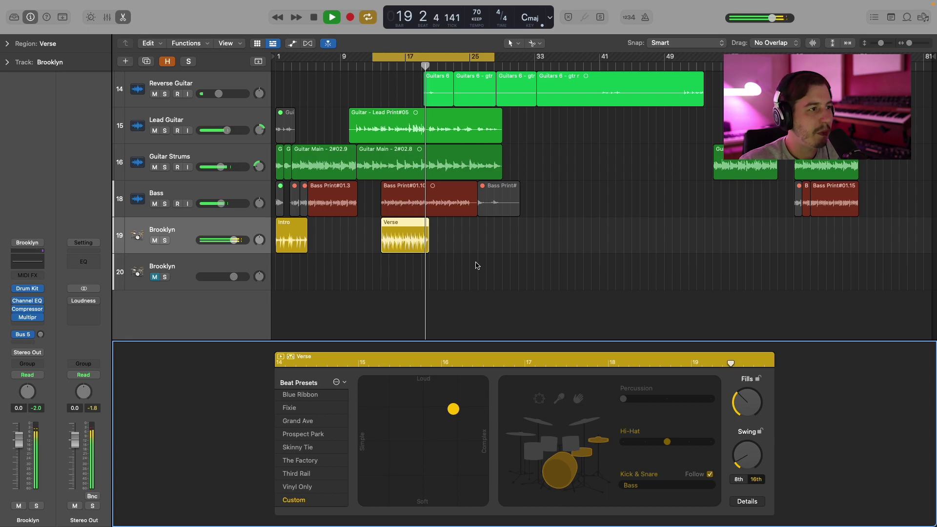
pyautogui.press('space')
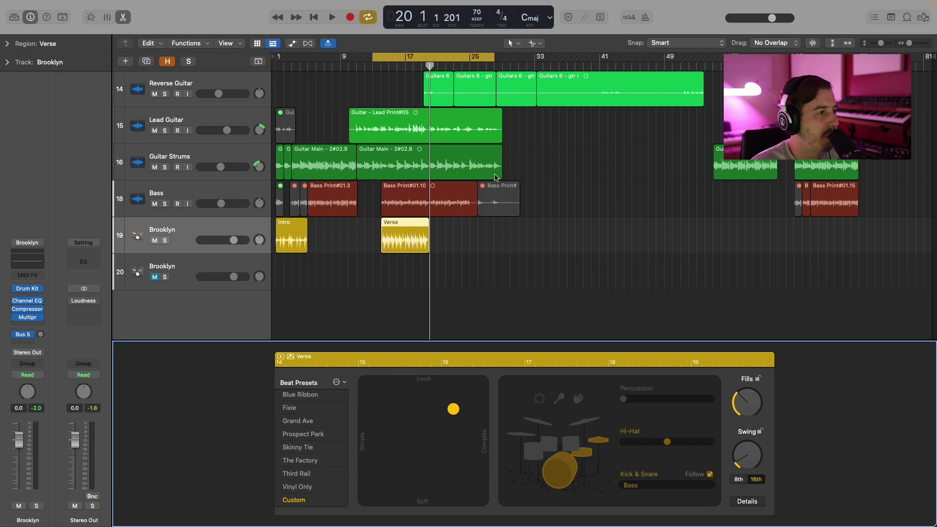
# Replace the Drummer editor with the mixer and inspect the Small Room reverb aux fed by Bus 5
pyautogui.click(123, 19)
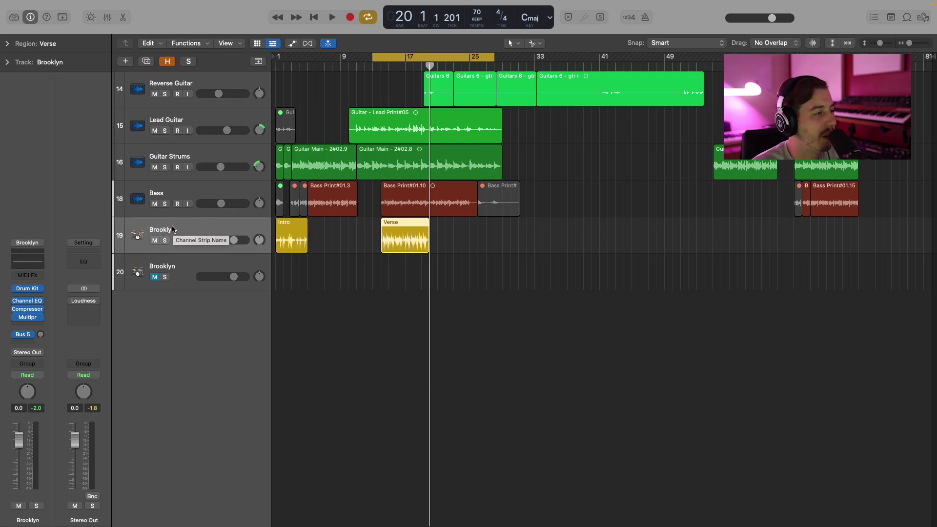
pyautogui.click(107, 18)
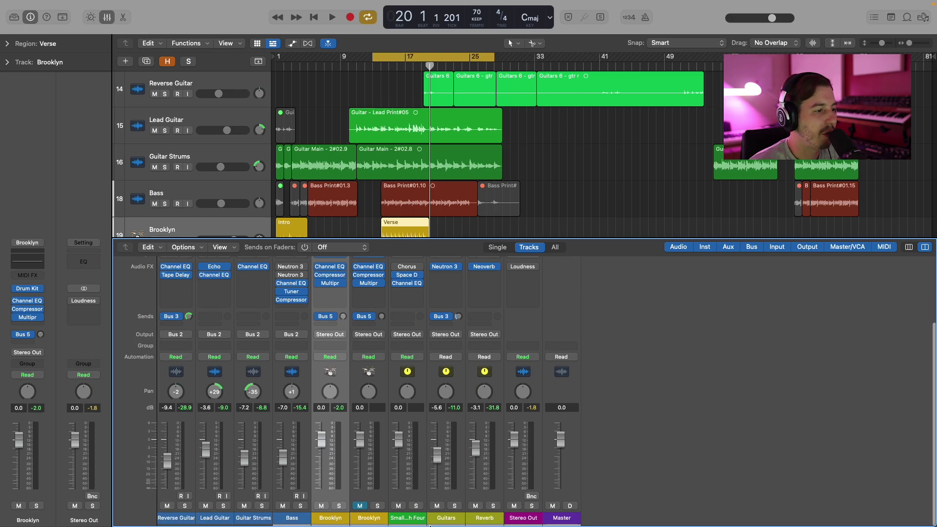
pyautogui.click(412, 520)
pyautogui.scroll(3, 410, 383)
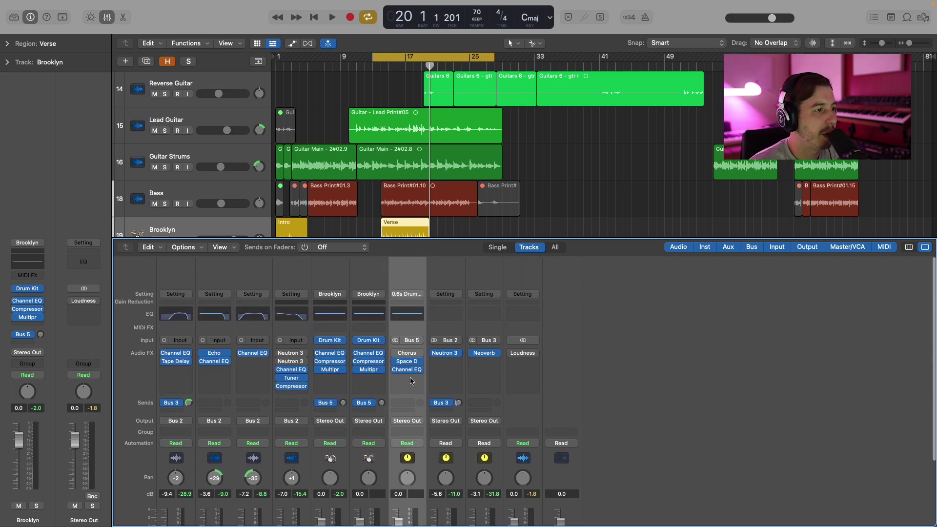
pyautogui.scroll(-2, 411, 380)
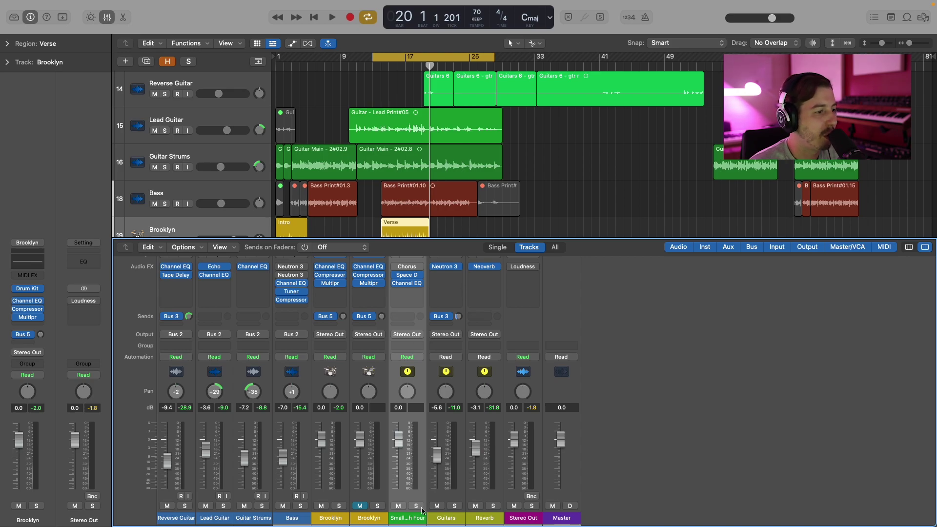
pyautogui.scroll(3, 395, 312)
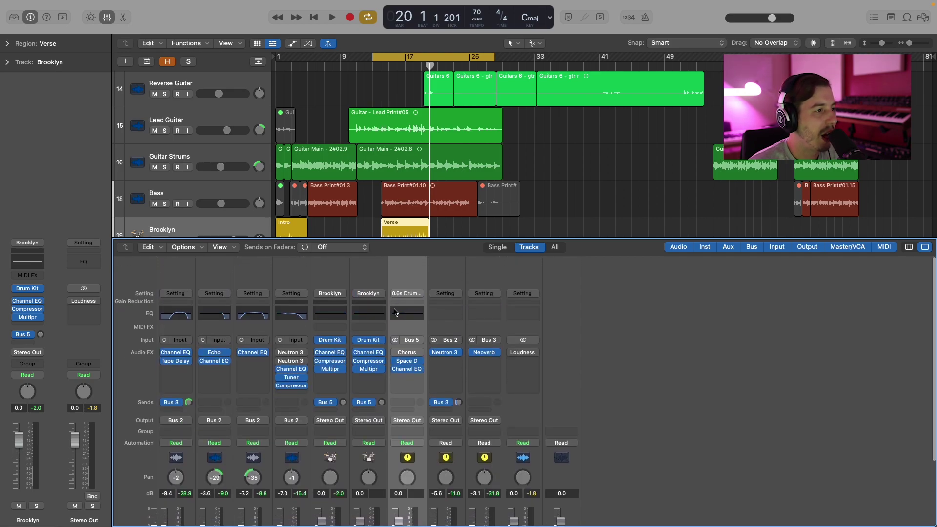
pyautogui.scroll(-3, 408, 327)
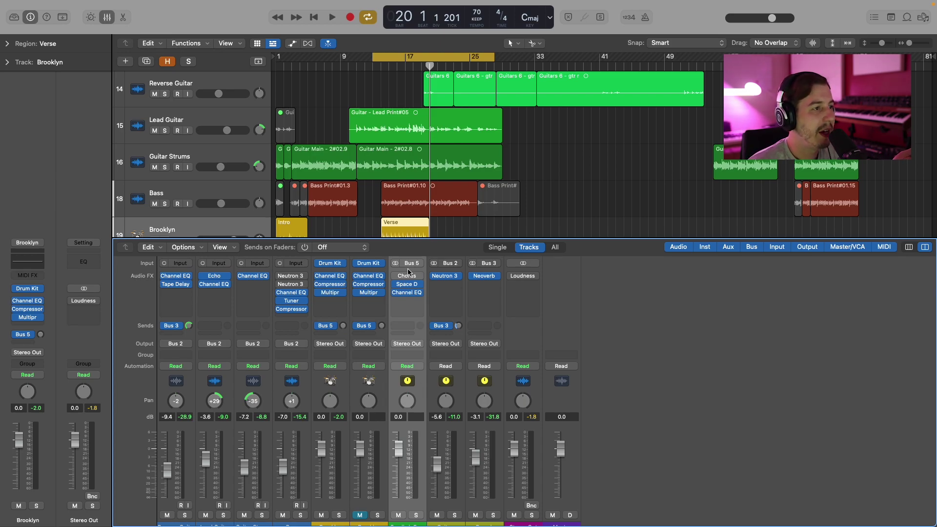
# Remove the Bus 5 sends from both Brooklyn channels and delete the unused Small Room aux
pyautogui.click(371, 325)
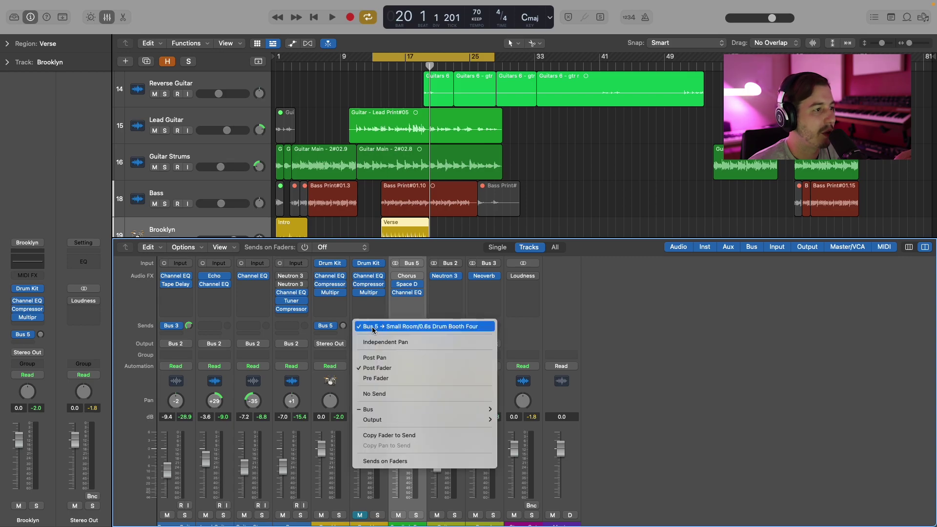
pyautogui.click(396, 394)
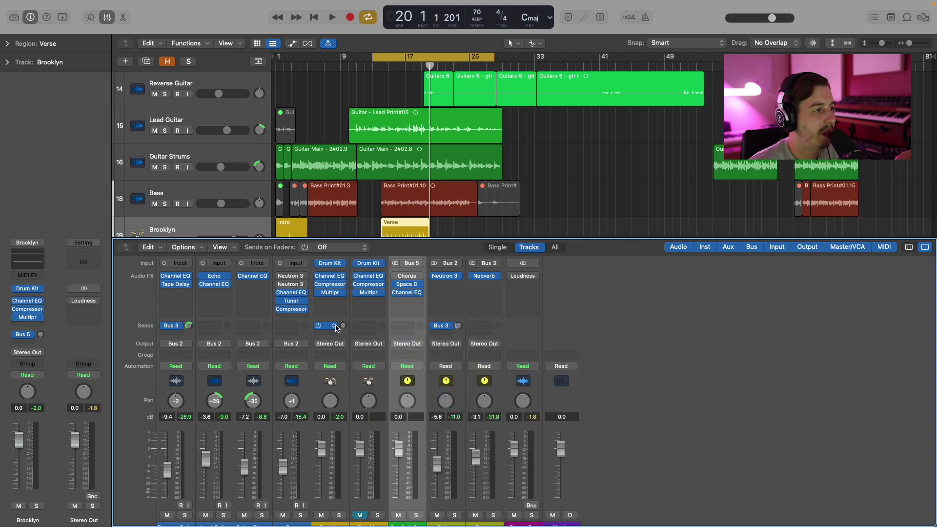
pyautogui.click(325, 326)
pyautogui.click(362, 393)
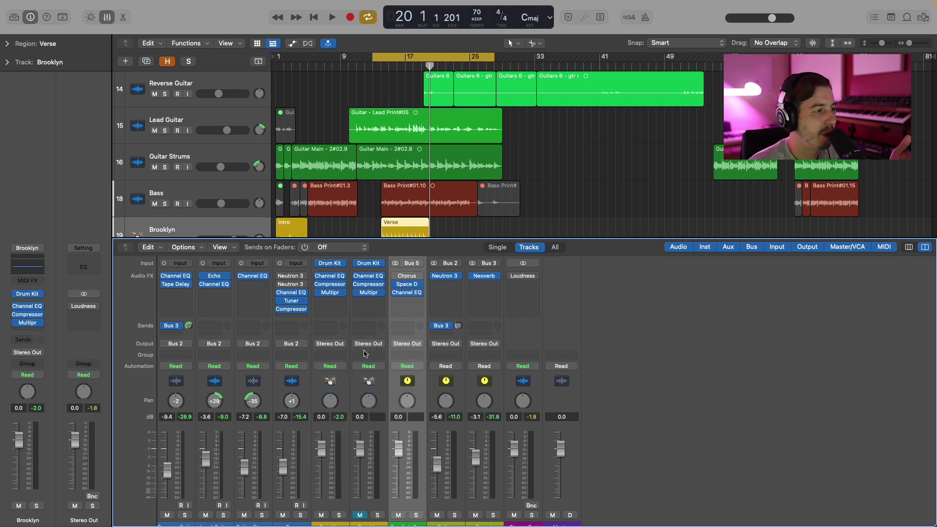
pyautogui.scroll(-2, 449, 462)
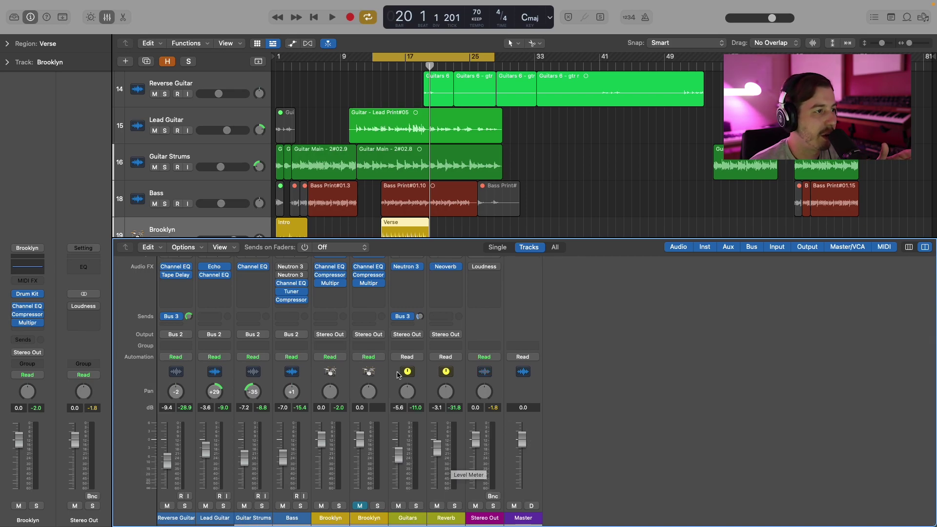
# Select the channel strip of the unmuted Brooklyn drum track in the mixer
pyautogui.scroll(5, 451, 463)
pyautogui.scroll(-5, 386, 351)
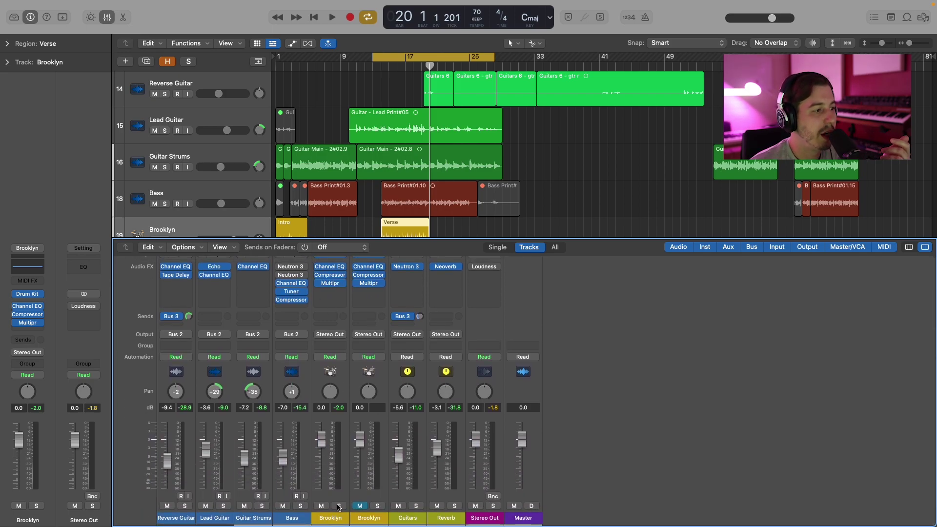
pyautogui.click(330, 520)
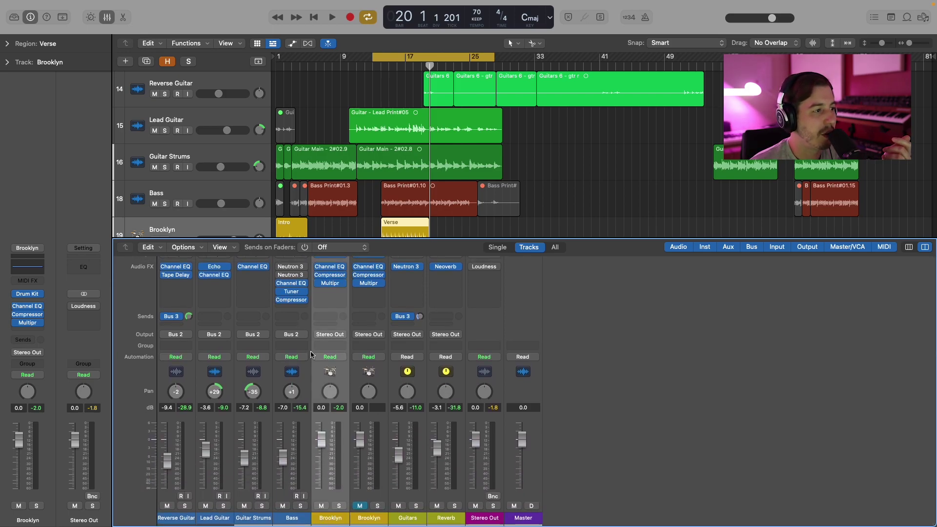
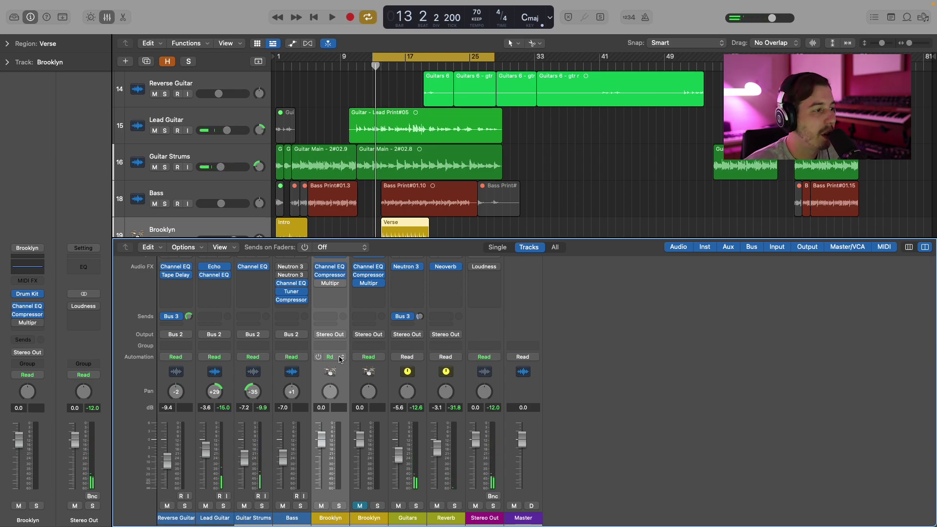
# Audition the Brooklyn drum channel, then lower its Compressor's make-up gain to 4.5 dB and shorten the attack
pyautogui.press('space')
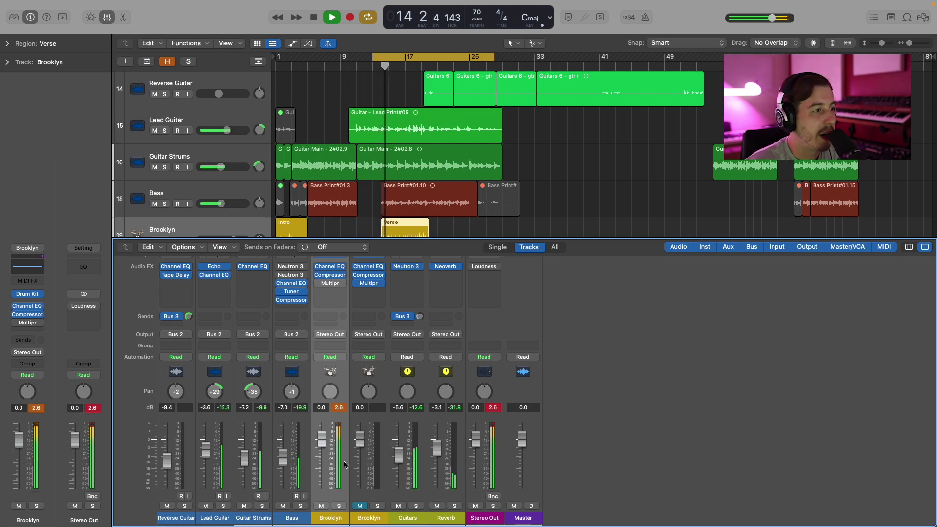
pyautogui.press('space')
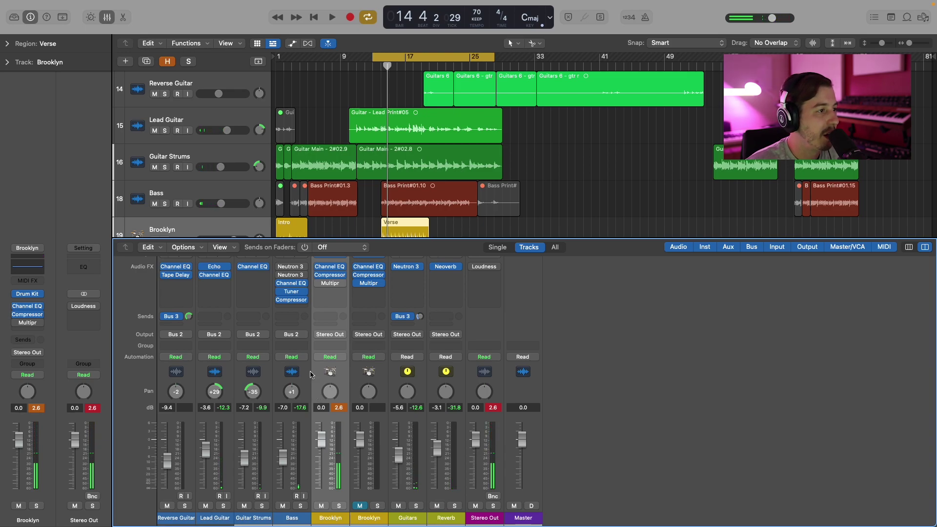
pyautogui.click(328, 276)
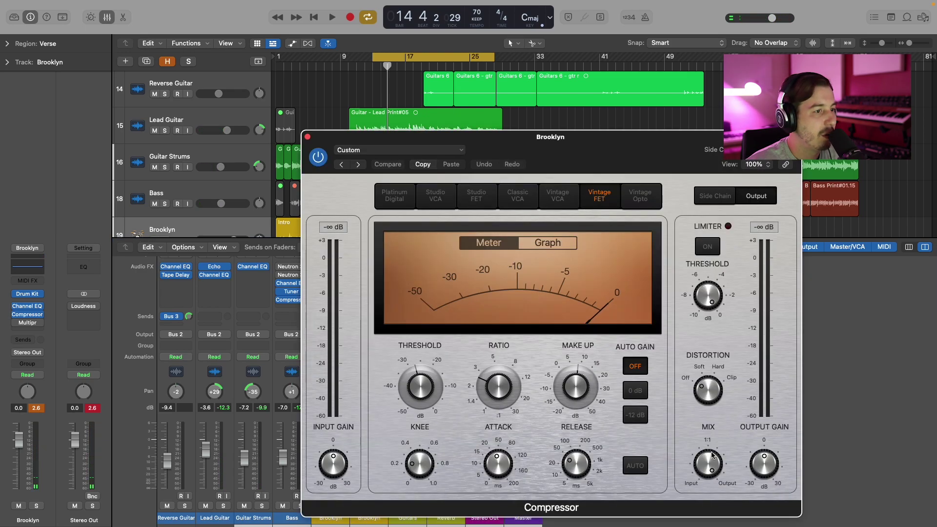
pyautogui.moveTo(574, 387); pyautogui.dragTo(569, 394)
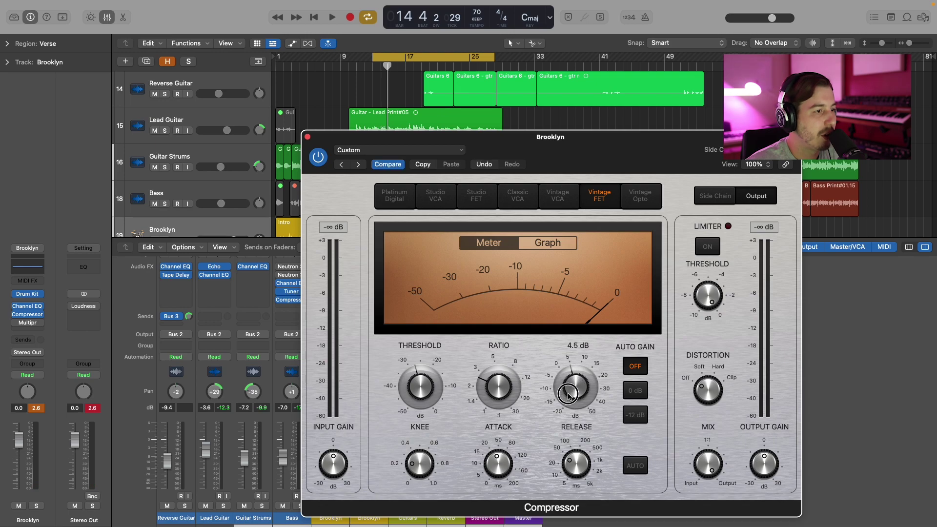
pyautogui.moveTo(488, 398)
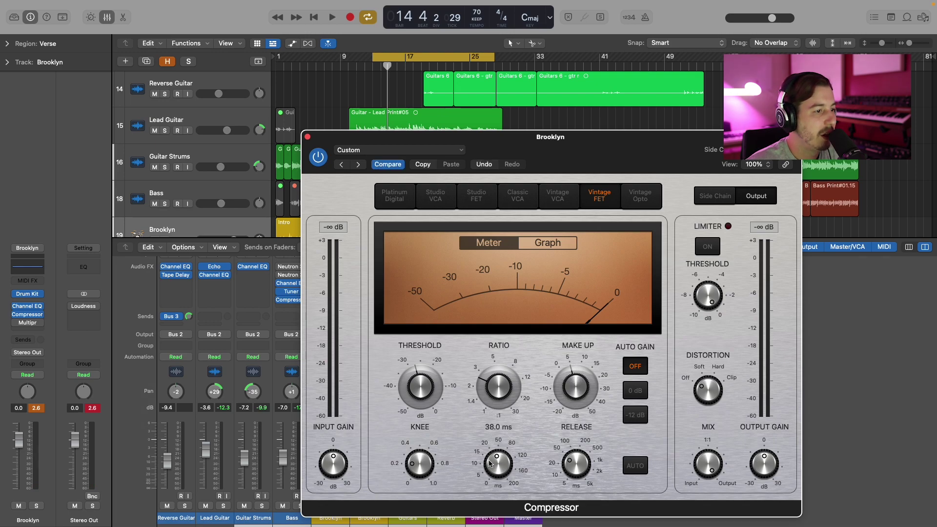
pyautogui.moveTo(492, 464); pyautogui.dragTo(492, 469)
pyautogui.moveTo(573, 460)
pyautogui.moveTo(504, 452)
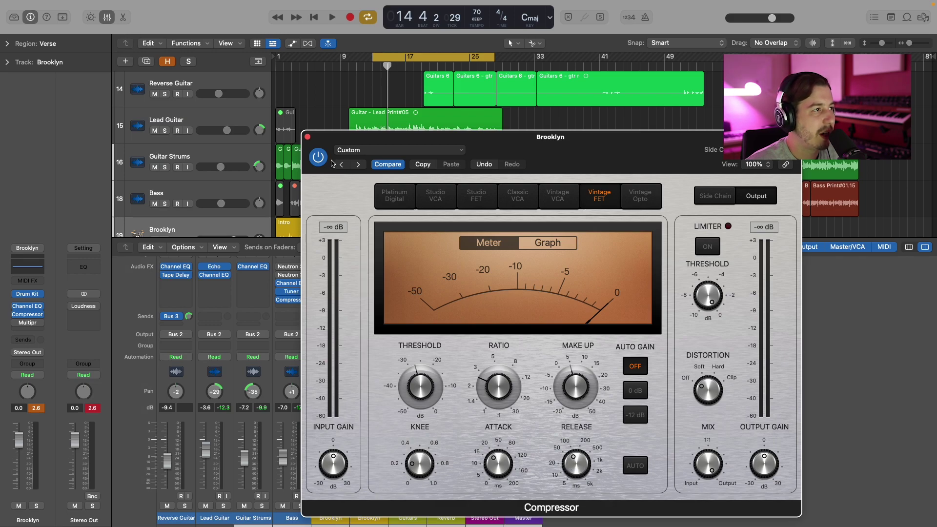
pyautogui.click(307, 137)
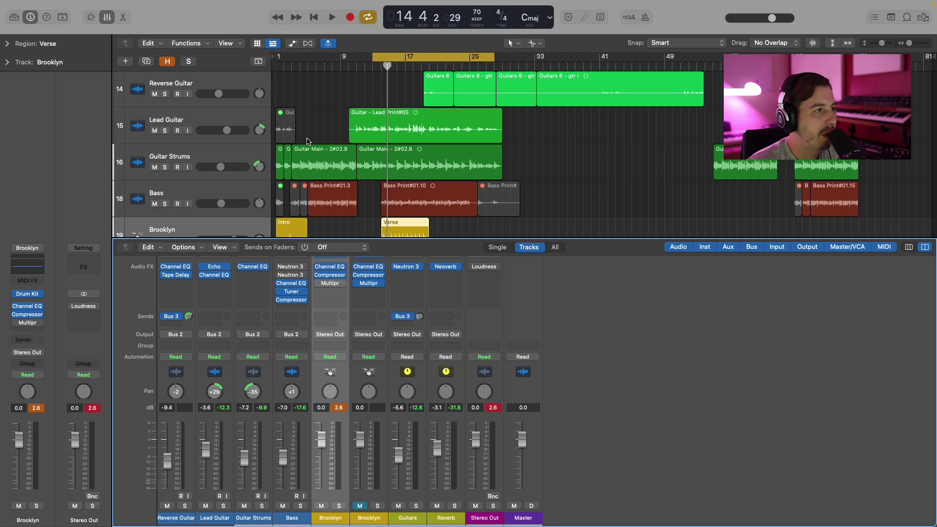
# Play back the start of the verse to check the drum level with the adjusted Compressor
pyautogui.press('space')
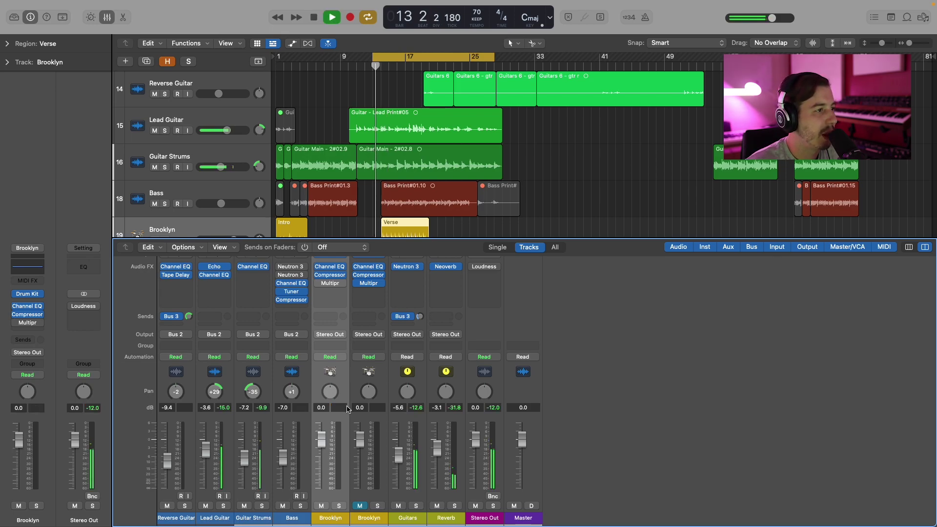
pyautogui.scroll(3, 345, 411)
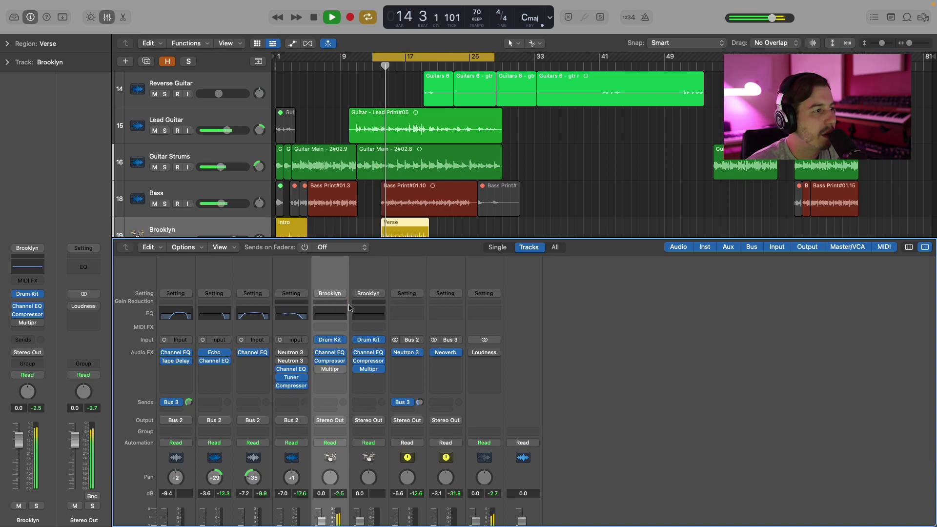
pyautogui.press('space')
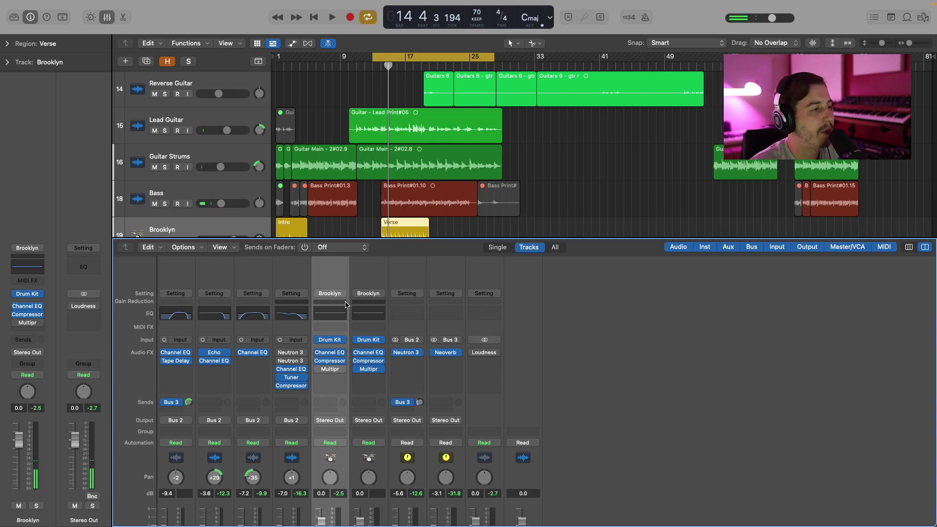
# Open the unmuted Brooklyn channel's Channel EQ, scale its window to 83% and place it over the mixer
pyautogui.click(333, 315)
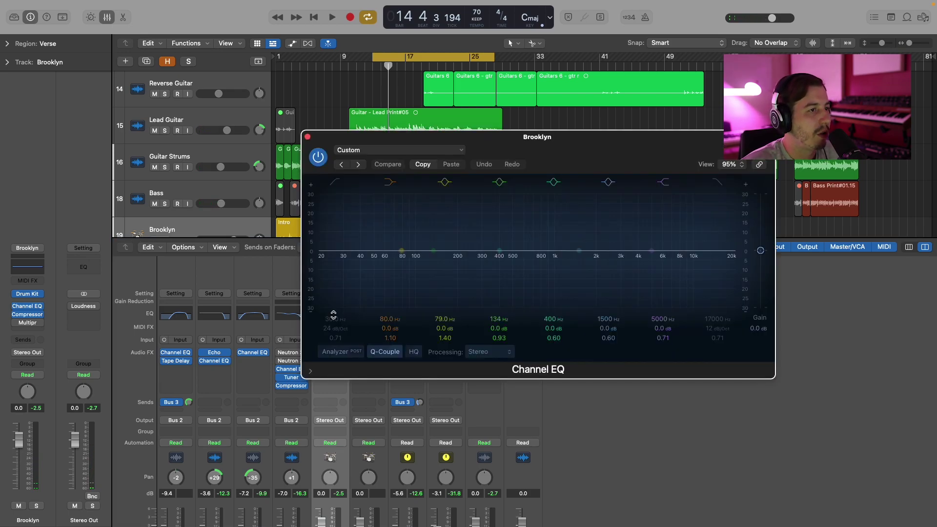
pyautogui.moveTo(658, 145); pyautogui.dragTo(683, 270)
pyautogui.moveTo(750, 262); pyautogui.dragTo(733, 259)
pyautogui.moveTo(781, 497); pyautogui.dragTo(722, 475)
pyautogui.moveTo(623, 274); pyautogui.dragTo(613, 302)
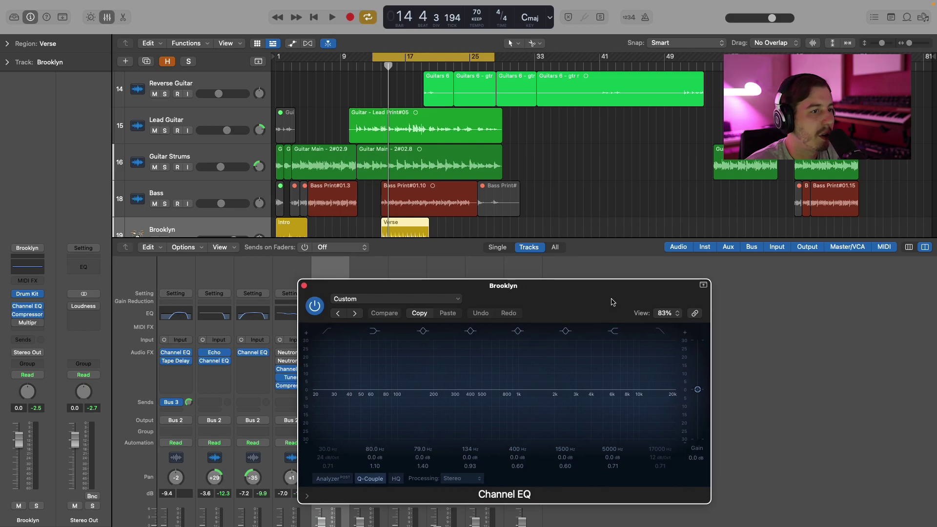
# Enable the high-cut filter in the drum Channel EQ and lower its frequency to about 5000 Hz
pyautogui.click(659, 332)
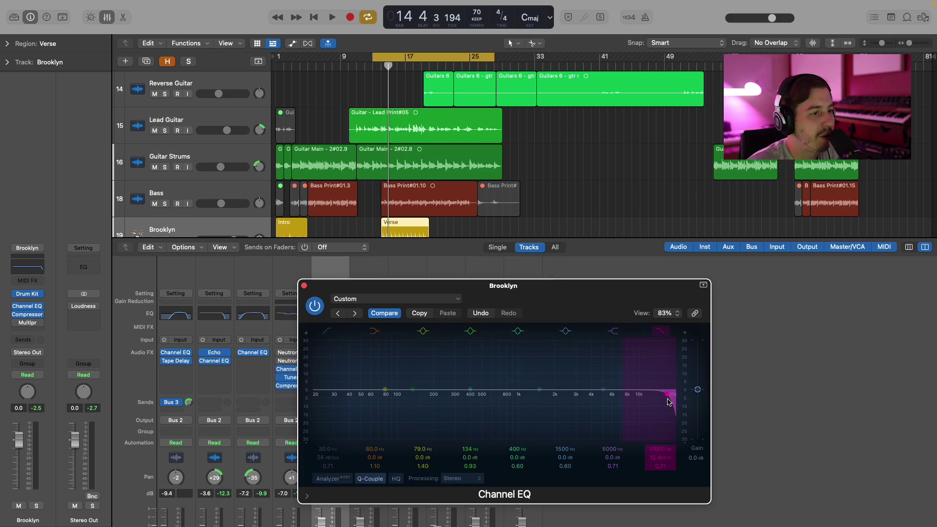
pyautogui.moveTo(668, 401); pyautogui.dragTo(604, 397)
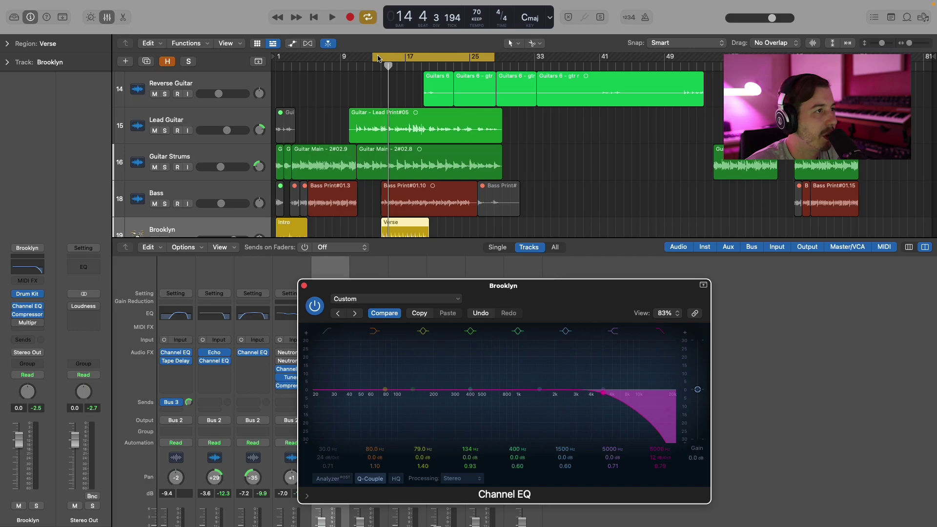
# Move the cycle range's start to bar 14 and play the verse with the Channel EQ's Analyzer on
pyautogui.moveTo(374, 59); pyautogui.dragTo(382, 58)
pyautogui.press('space')
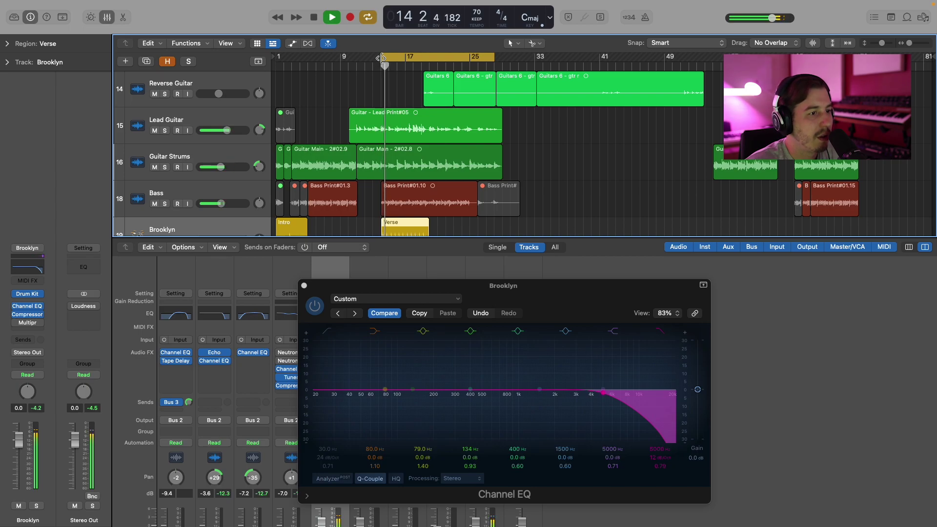
pyautogui.click(333, 478)
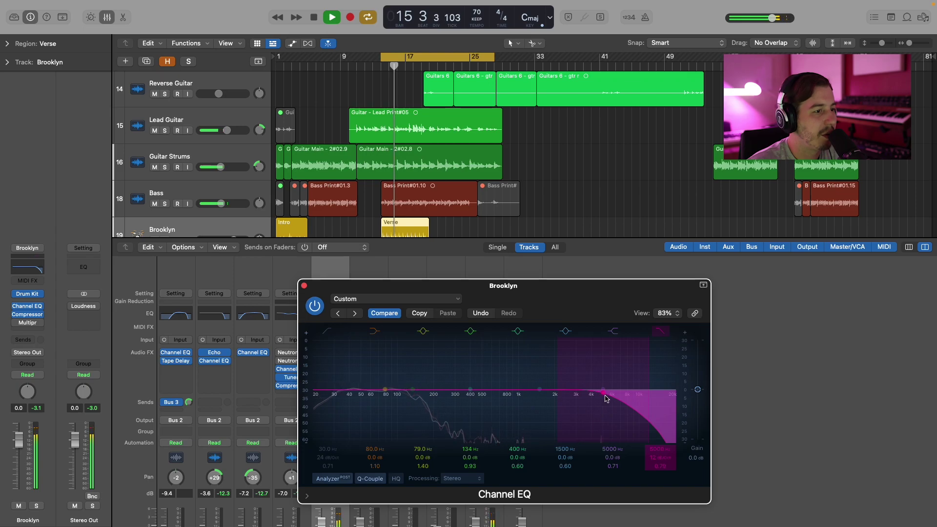
# Compare high-cut frequencies while auditioning the drums and set the filter to about 6250 Hz
pyautogui.moveTo(605, 395); pyautogui.dragTo(636, 395)
pyautogui.press('space')
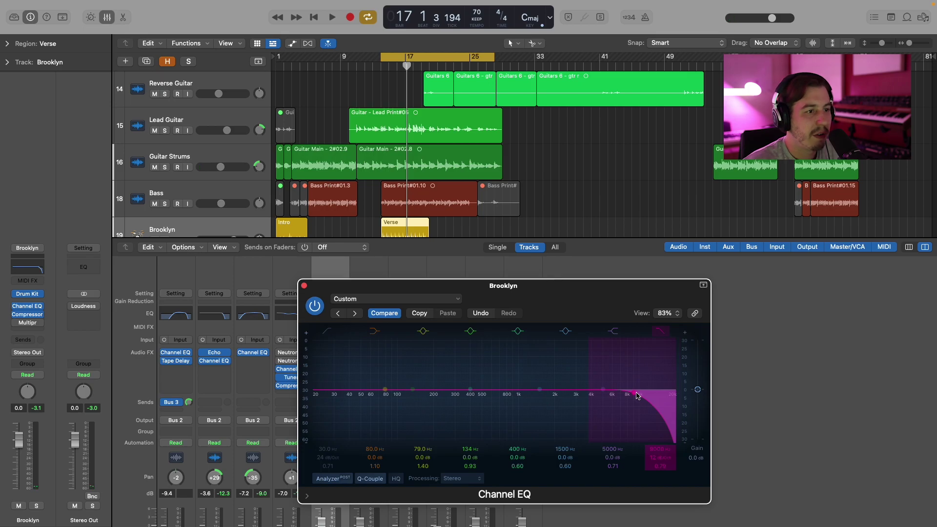
pyautogui.moveTo(635, 396); pyautogui.dragTo(603, 395)
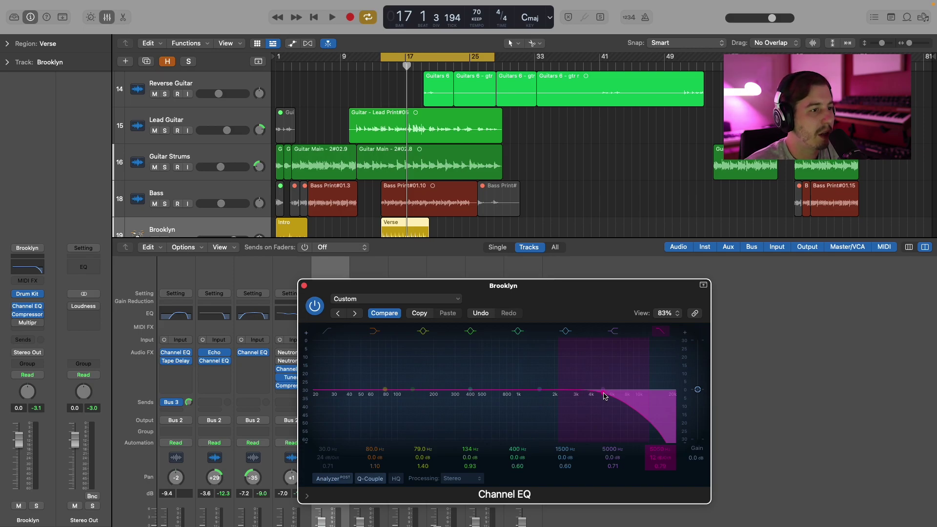
pyautogui.press('space')
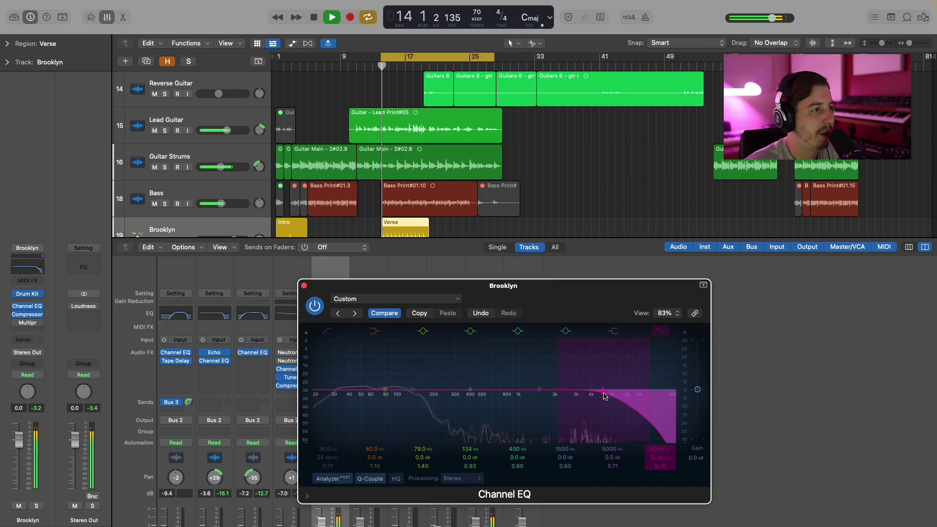
pyautogui.moveTo(605, 396); pyautogui.dragTo(614, 393)
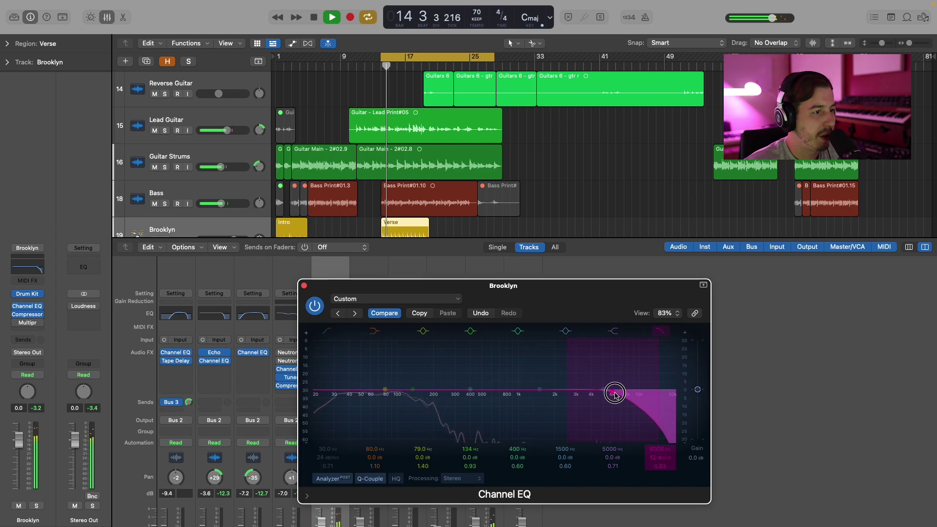
# Stop playback and enable the EQ's low-cut filter at about 52 Hz
pyautogui.press('space')
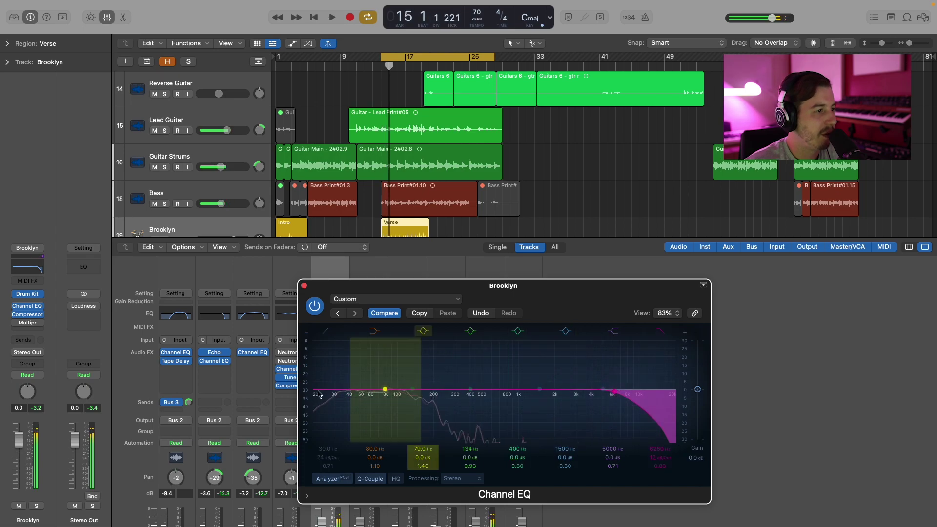
pyautogui.click(328, 332)
pyautogui.moveTo(333, 395); pyautogui.dragTo(354, 396)
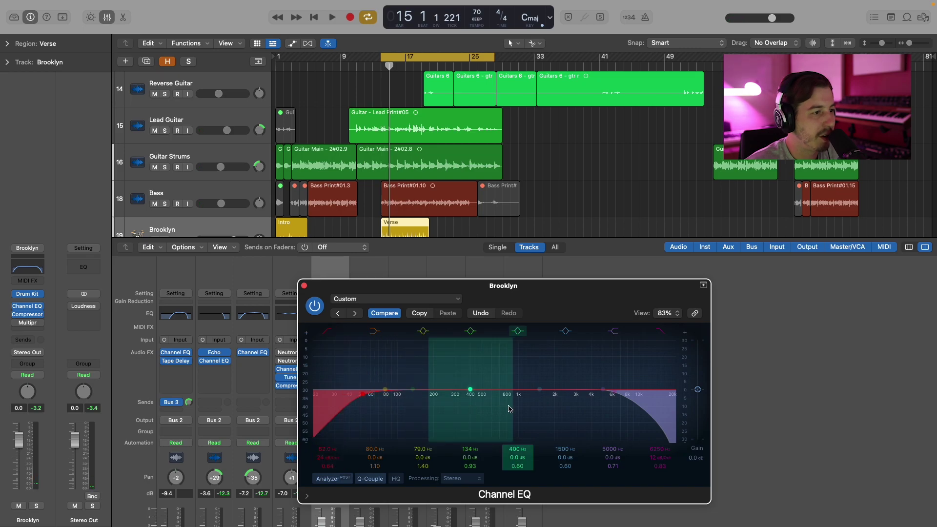
# During playback, boost the drum EQ by 1.6 dB at 1100 Hz and by 2.7 dB at 166 Hz with a Q of 1.40
pyautogui.press('space')
pyautogui.moveTo(564, 389); pyautogui.dragTo(522, 387)
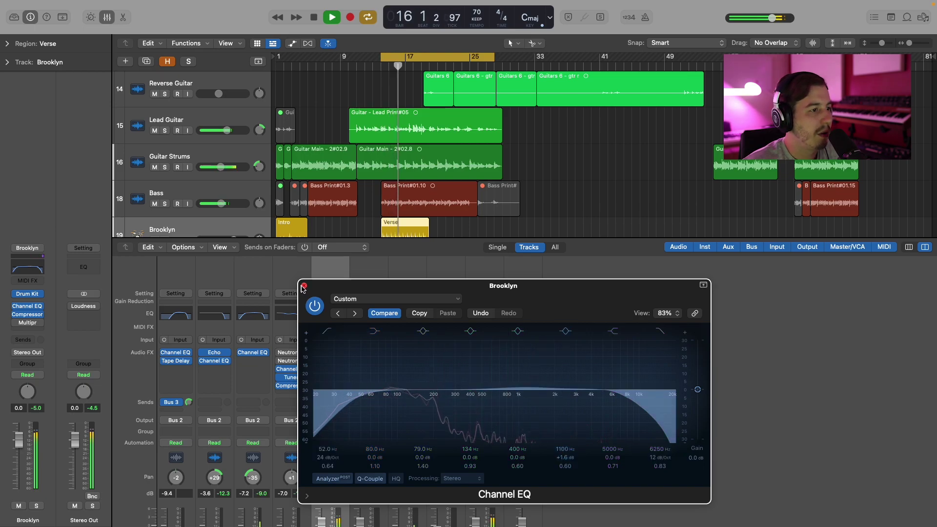
pyautogui.moveTo(412, 389); pyautogui.dragTo(422, 385)
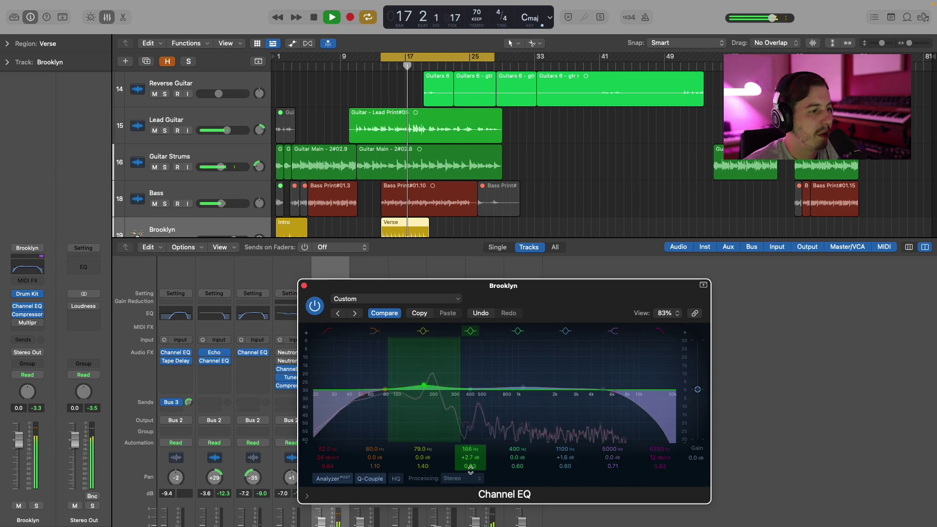
pyautogui.moveTo(475, 430); pyautogui.dragTo(475, 438)
pyautogui.press('space')
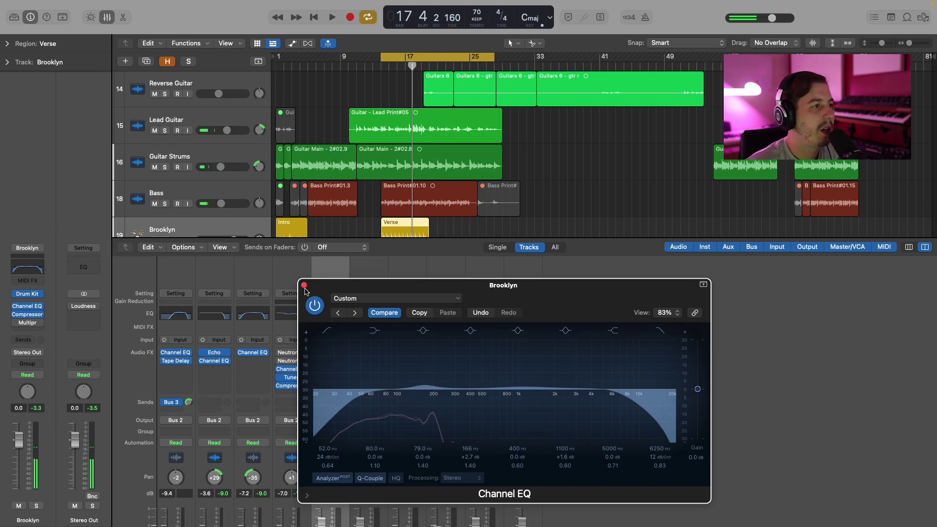
pyautogui.click(304, 286)
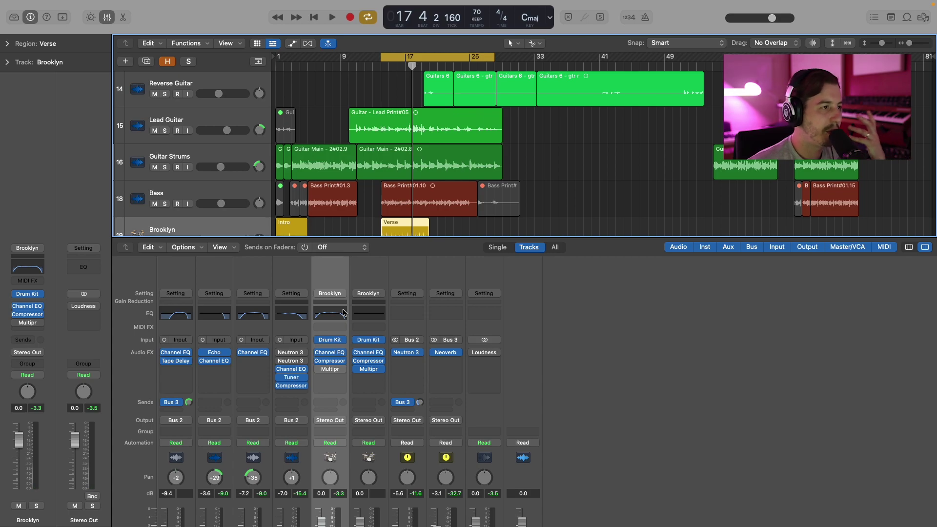
# Close the mixer and select the Verse region on the unmuted Brooklyn drum track
pyautogui.scroll(-4, 381, 225)
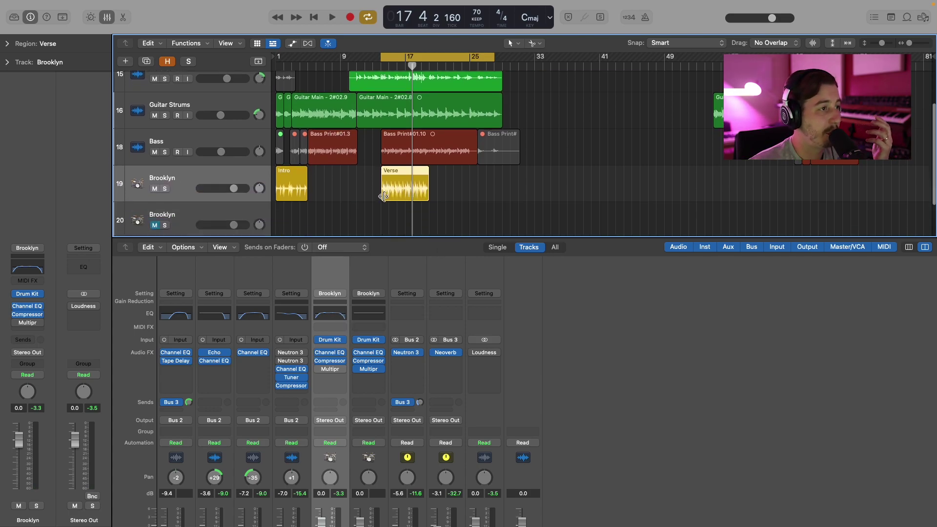
pyautogui.click(107, 18)
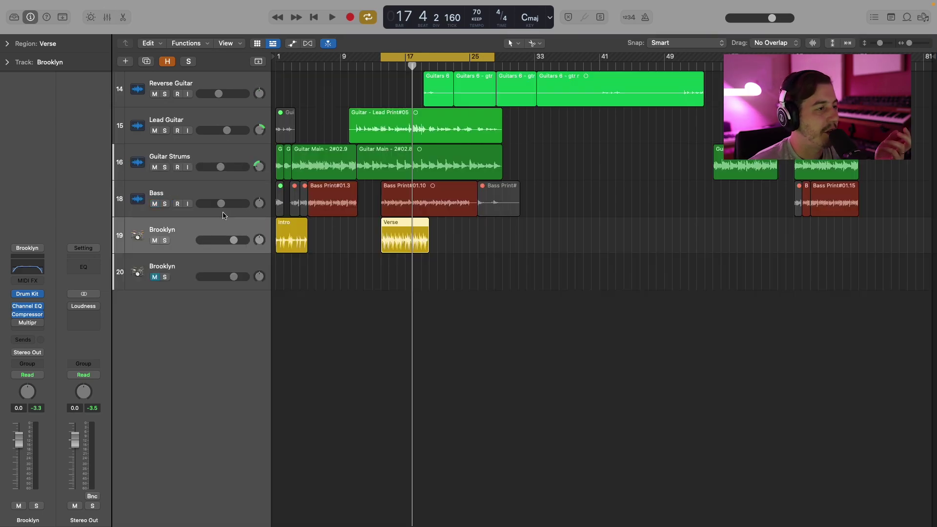
pyautogui.click(354, 312)
pyautogui.click(390, 225)
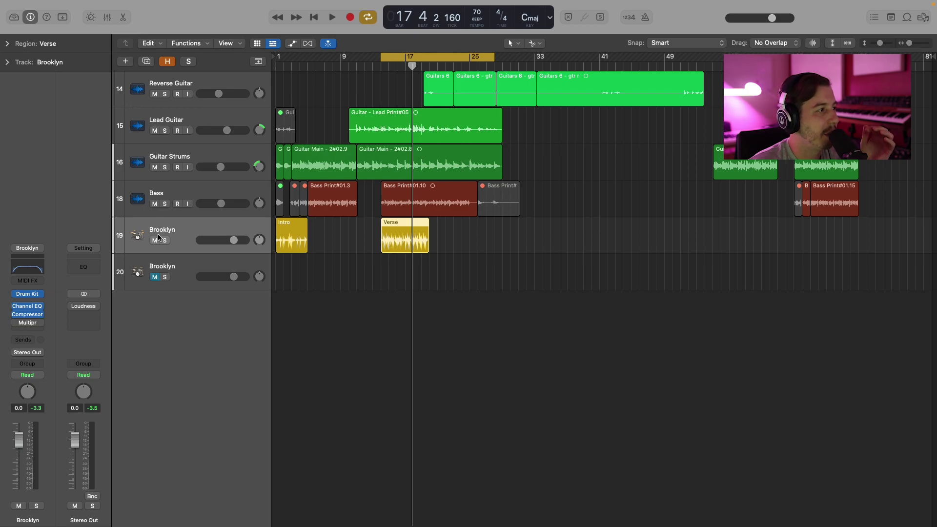
# Replace the track's drum kit with the Brooklyn+ Producer Kit from the Library
pyautogui.click(14, 17)
pyautogui.scroll(-5, 52, 420)
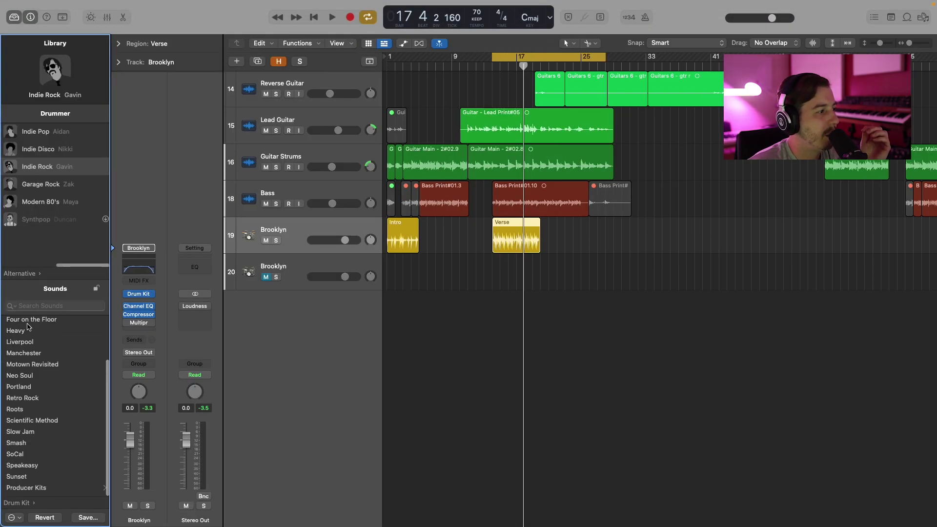
pyautogui.click(41, 491)
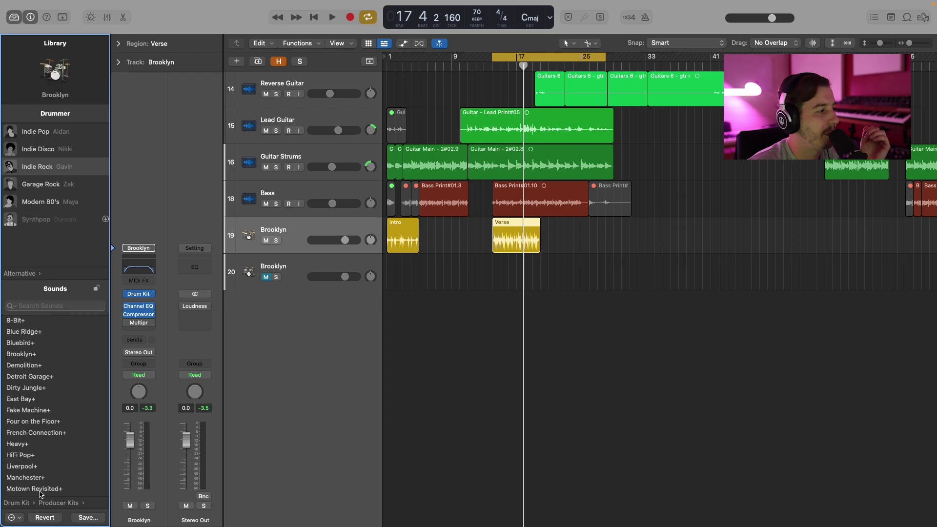
pyautogui.click(26, 354)
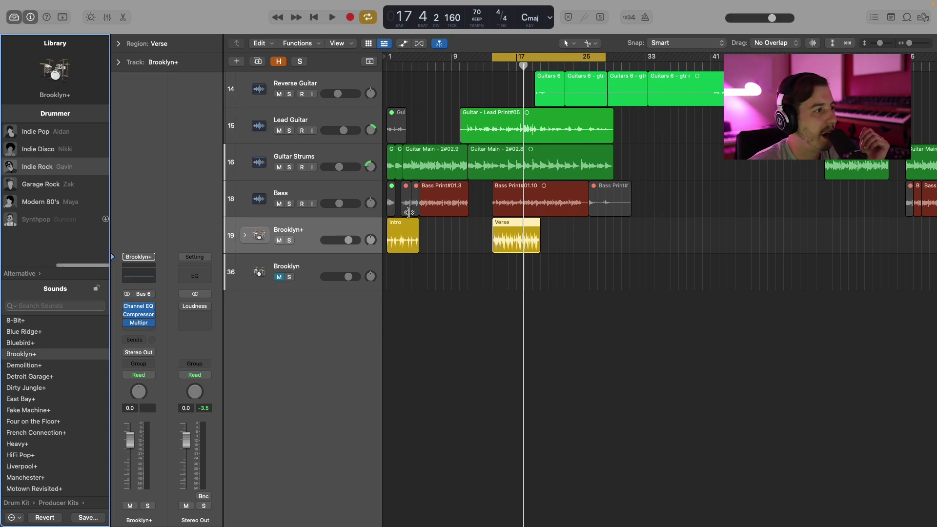
pyautogui.click(14, 17)
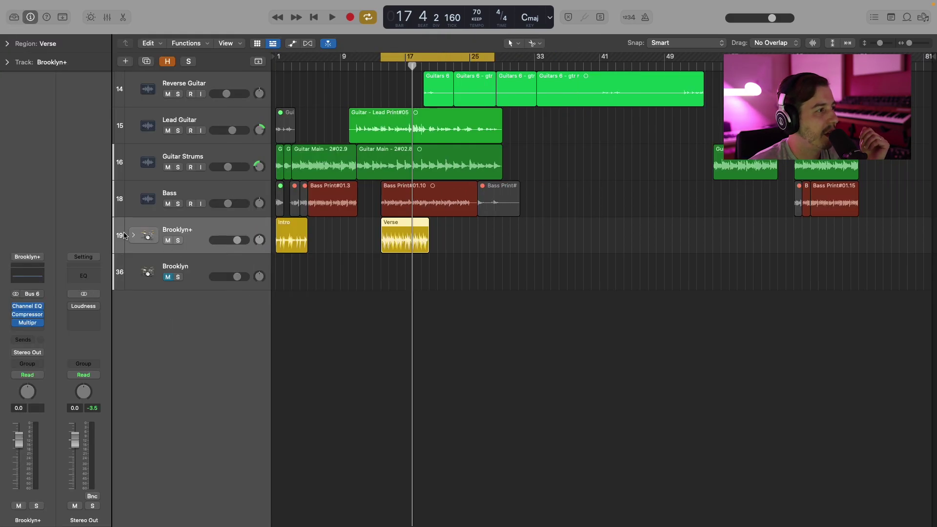
# Expand the Brooklyn+ track stack to examine its individual drum tracks, and collapse it again
pyautogui.click(134, 237)
pyautogui.click(134, 237)
pyautogui.click(134, 237)
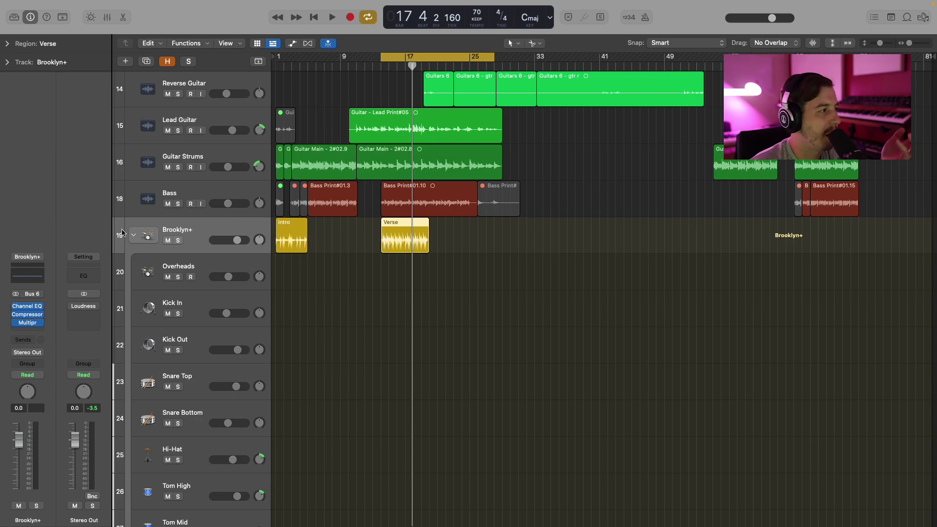
pyautogui.click(134, 236)
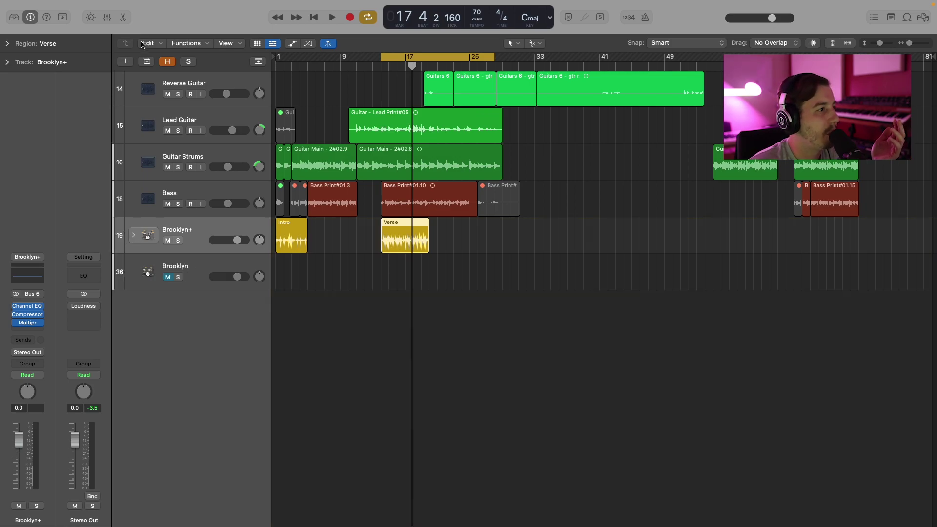
# Open the mixer, expand the Brooklyn+ stack's channel strips to examine the individual drum channels, and collapse them again
pyautogui.click(112, 19)
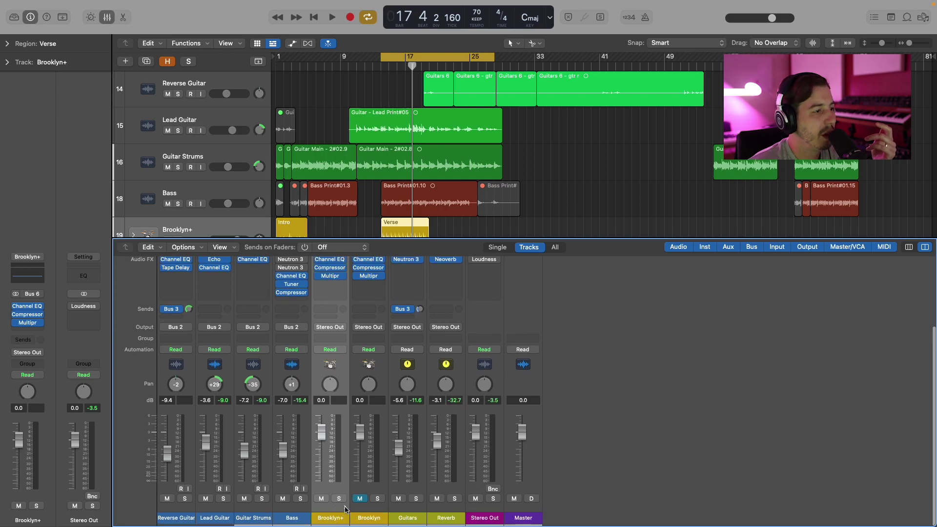
pyautogui.click(345, 507)
pyautogui.click(345, 507)
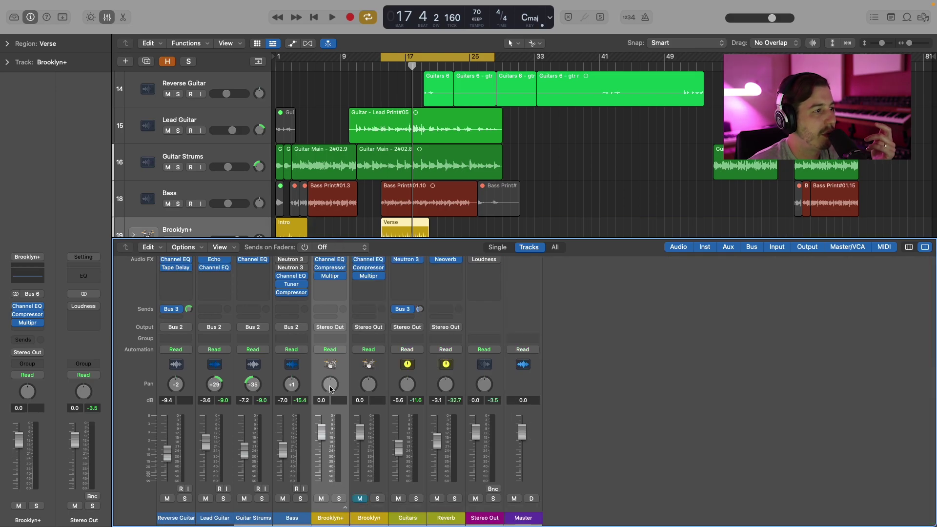
pyautogui.click(345, 507)
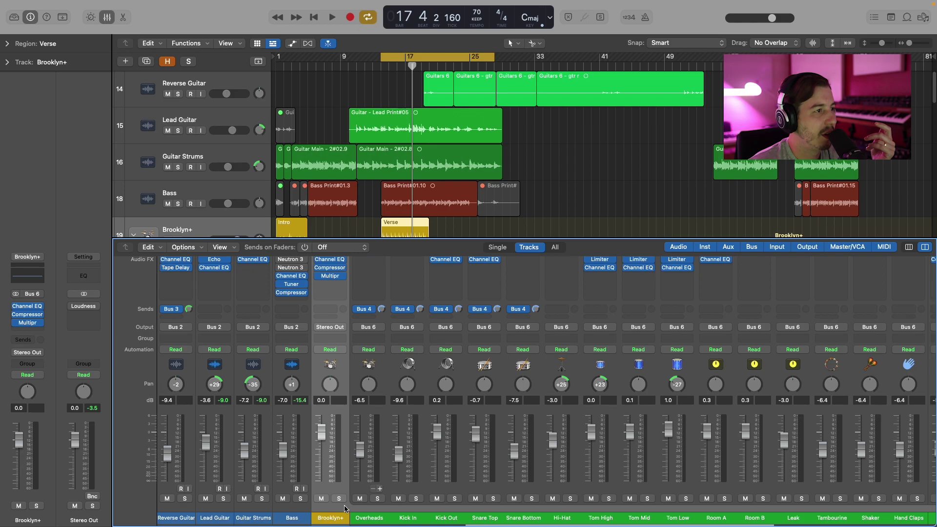
pyautogui.click(345, 507)
# Bypass the Brooklyn+ Multipressor and enable a 57.5 Hz low cut and a 6200 Hz high cut in its Channel EQ
pyautogui.scroll(5, 330, 382)
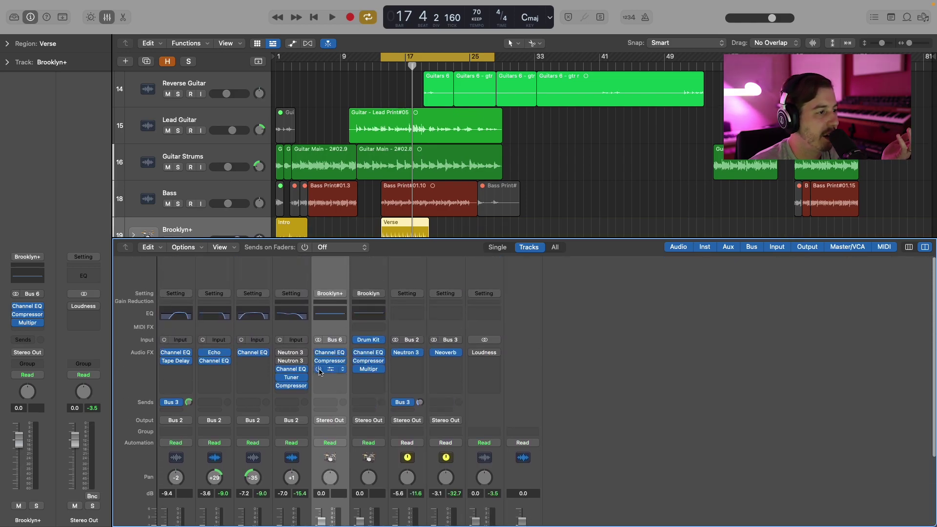
pyautogui.click(333, 318)
pyautogui.moveTo(702, 247); pyautogui.dragTo(704, 239)
pyautogui.click(663, 182)
pyautogui.moveTo(674, 208); pyautogui.dragTo(619, 253)
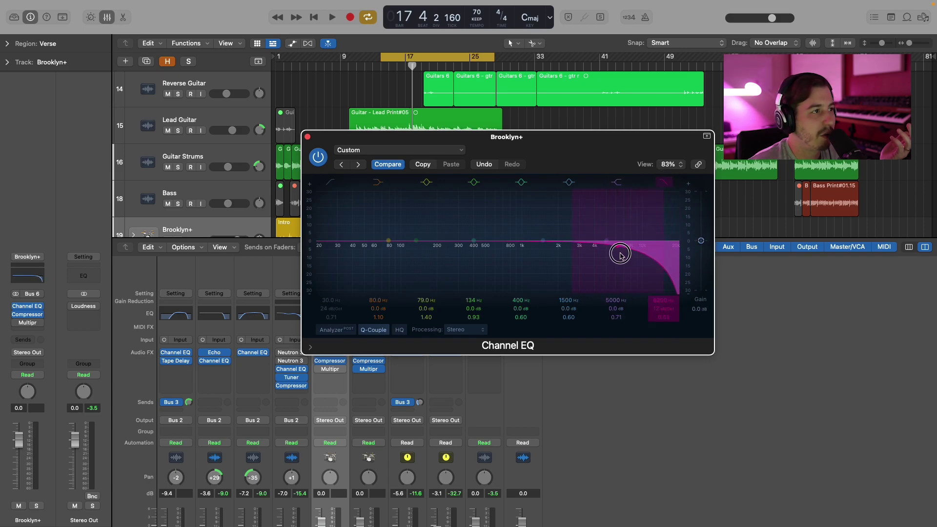
pyautogui.click(330, 182)
pyautogui.moveTo(327, 203); pyautogui.dragTo(361, 205)
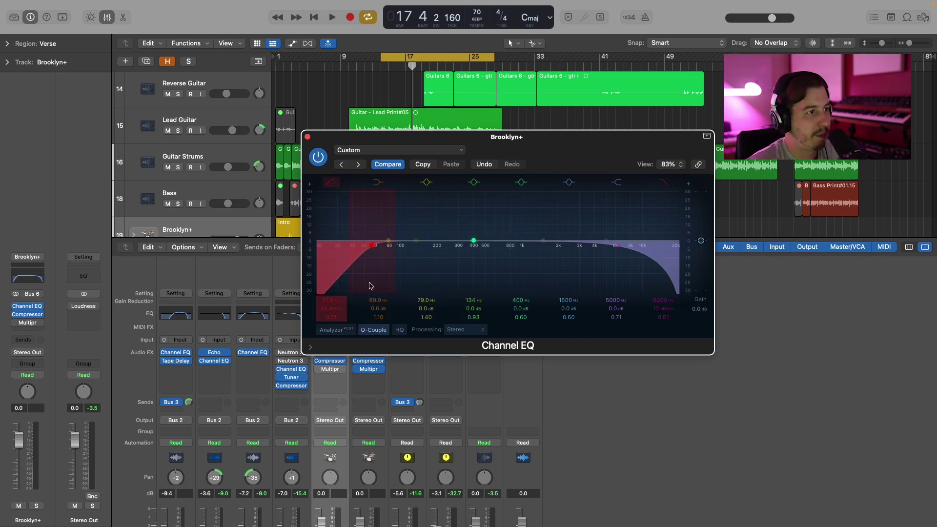
# During playback, boost the Brooklyn+ EQ by 1.1 dB at 232 Hz and 2.4 dB at 1270 Hz, and close the EQ
pyautogui.press('space')
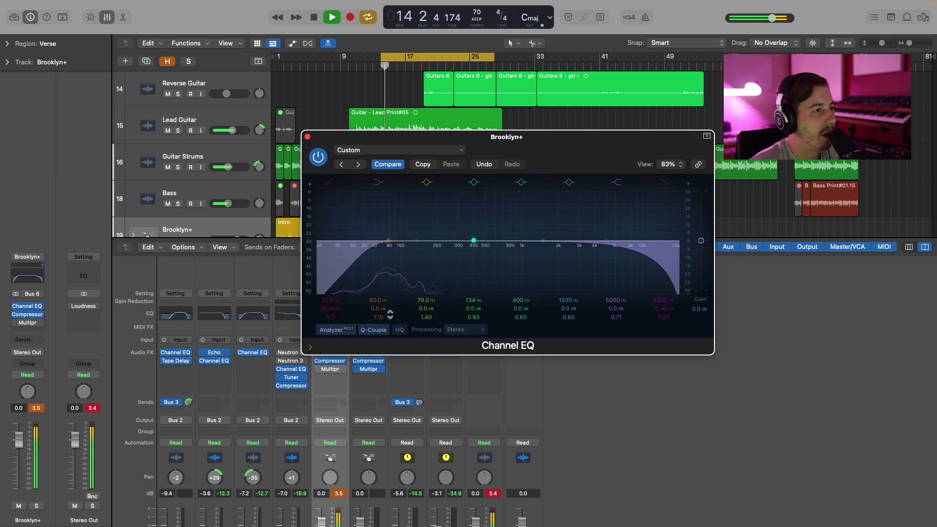
pyautogui.moveTo(473, 241); pyautogui.dragTo(445, 239)
pyautogui.moveTo(543, 241); pyautogui.dragTo(534, 237)
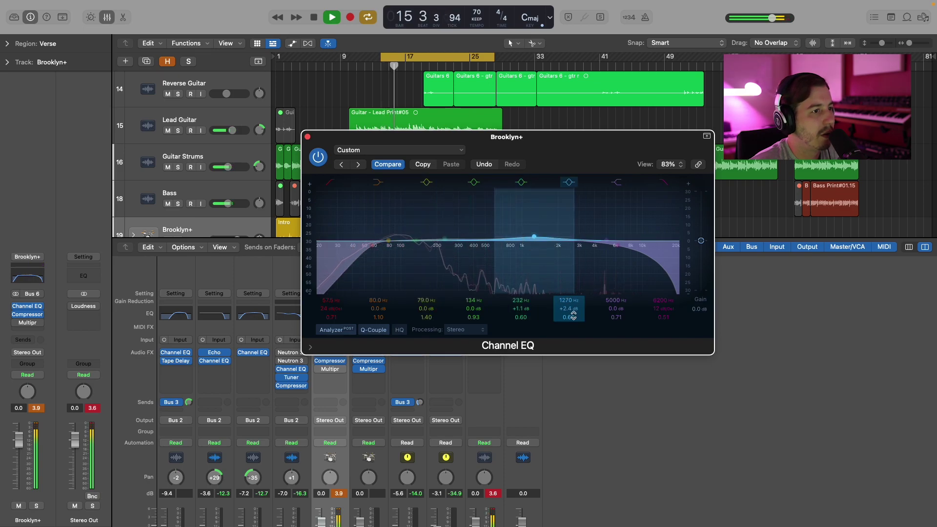
pyautogui.press('space')
pyautogui.press('super+w')
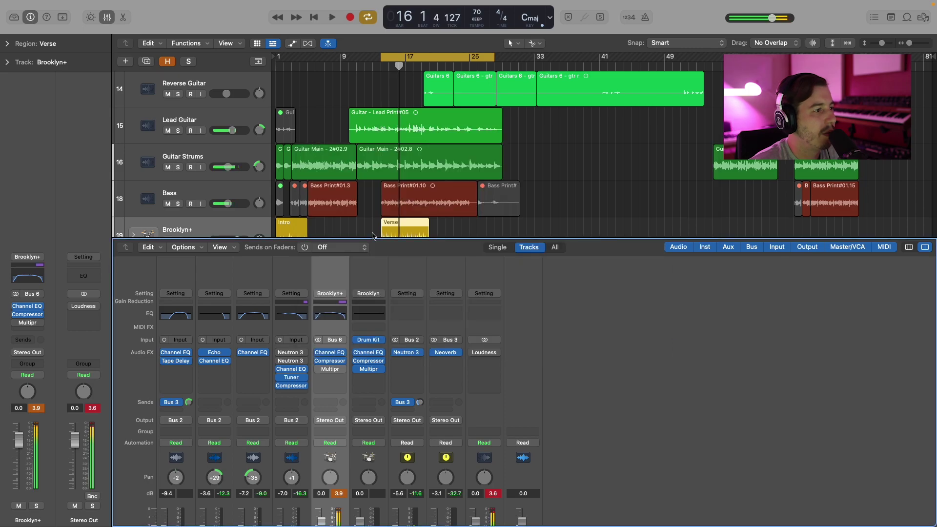
# Lower the Brooklyn+ volume to -8.6 dB and check its Compressor and the output level during playback of the verse
pyautogui.moveTo(322, 450); pyautogui.dragTo(328, 470)
pyautogui.press('space')
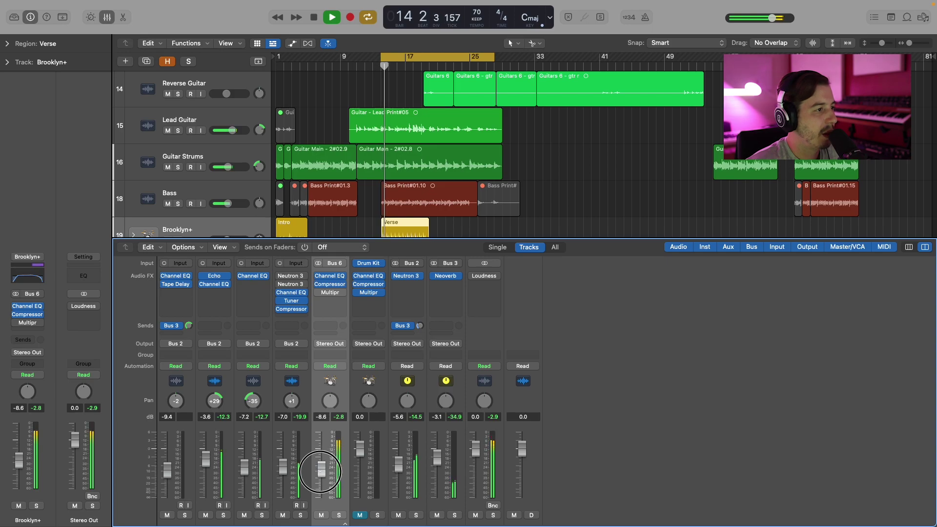
pyautogui.click(326, 284)
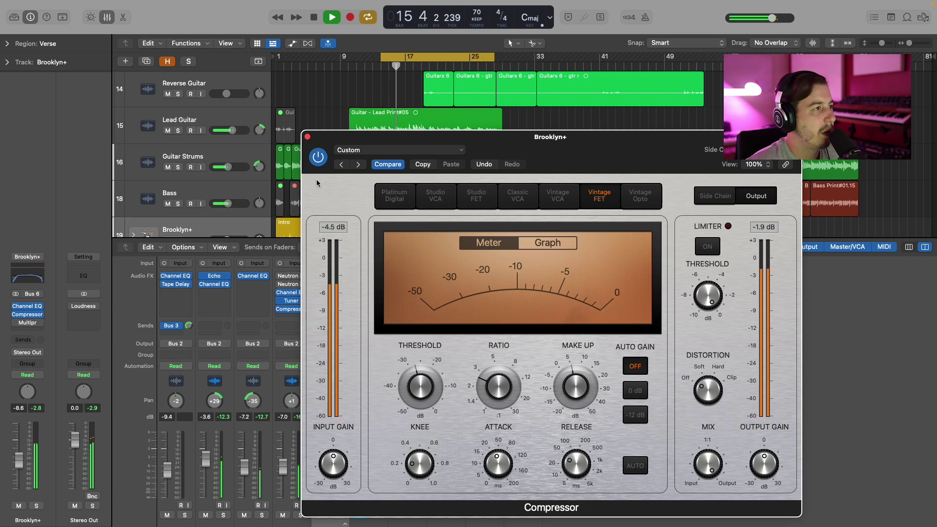
pyautogui.click(308, 136)
pyautogui.press('space')
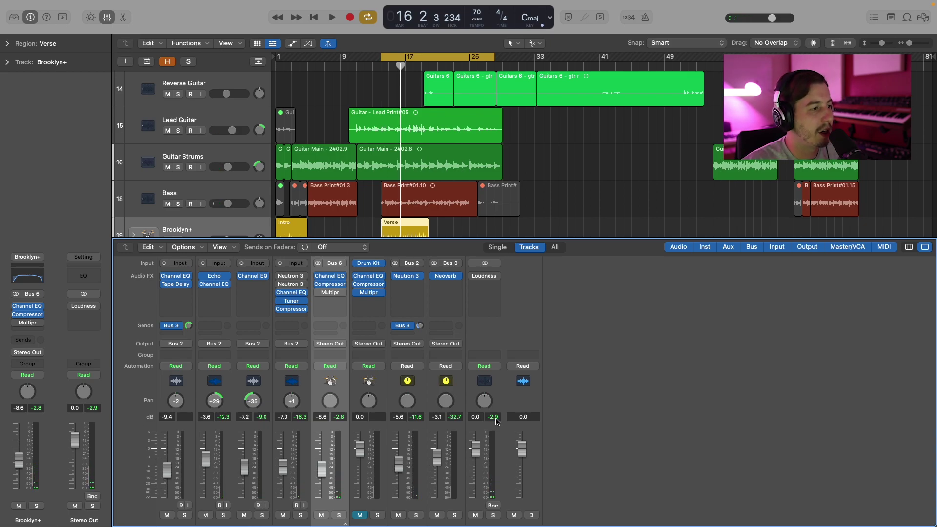
pyautogui.press('space')
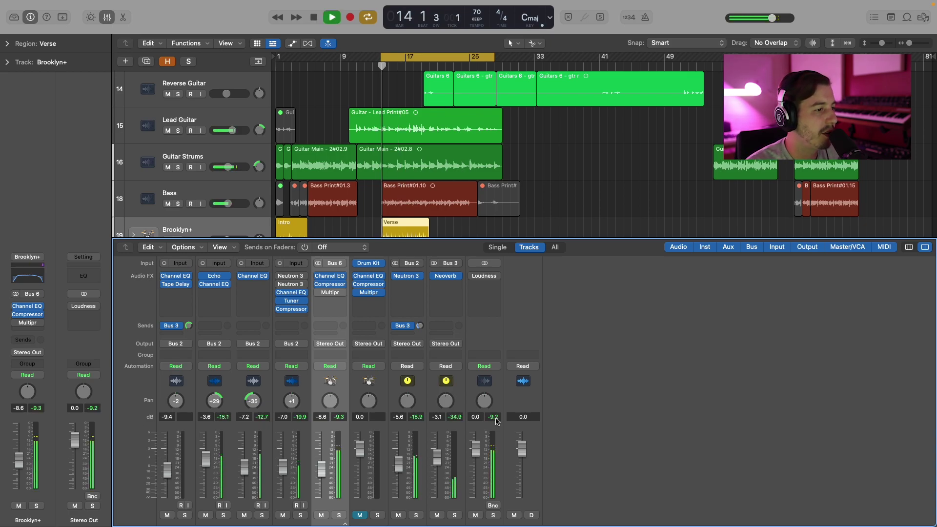
pyautogui.press('space')
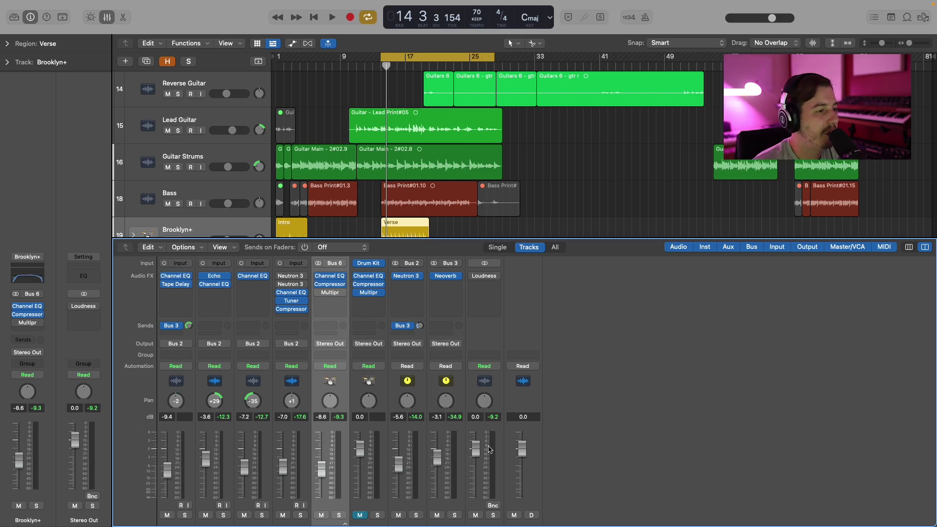
# Examine the Brooklyn+ Compressor settings, including the make-up gain, and close the plug-in
pyautogui.scroll(-2, 490, 448)
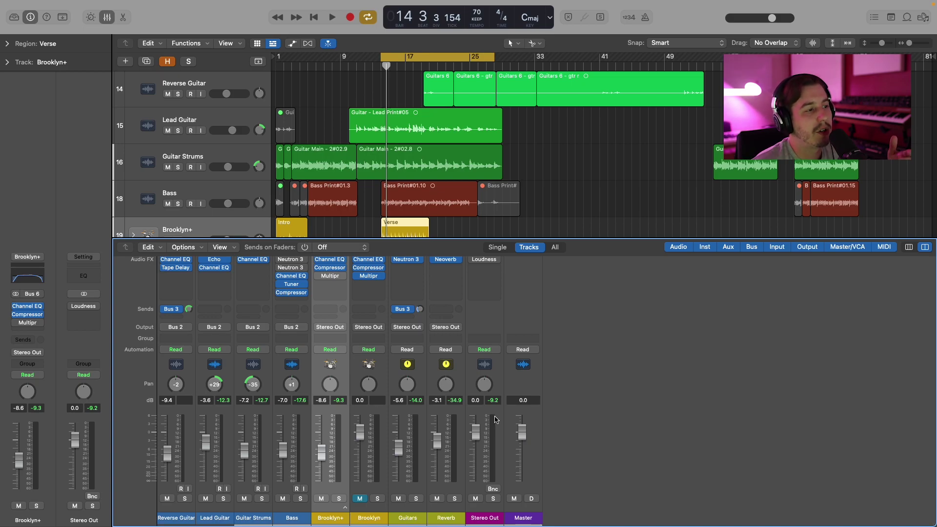
pyautogui.scroll(1, 340, 302)
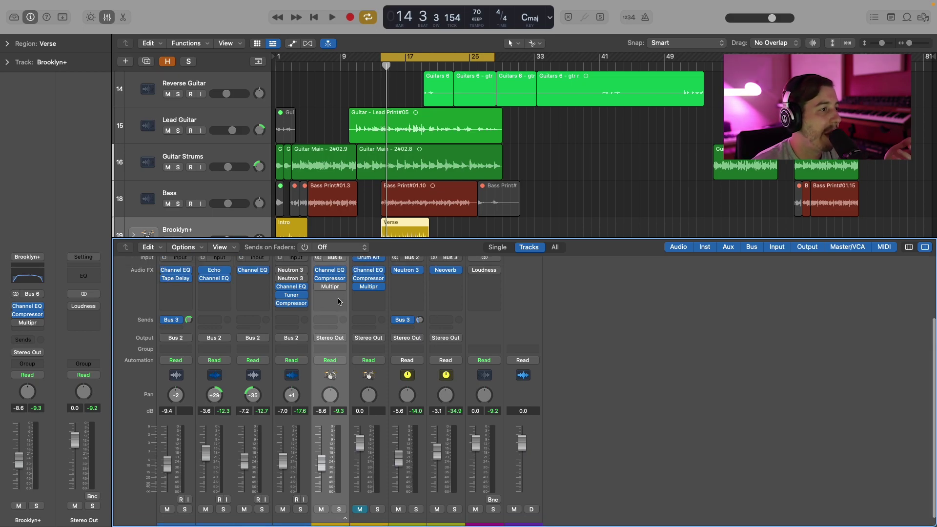
pyautogui.scroll(4, 340, 302)
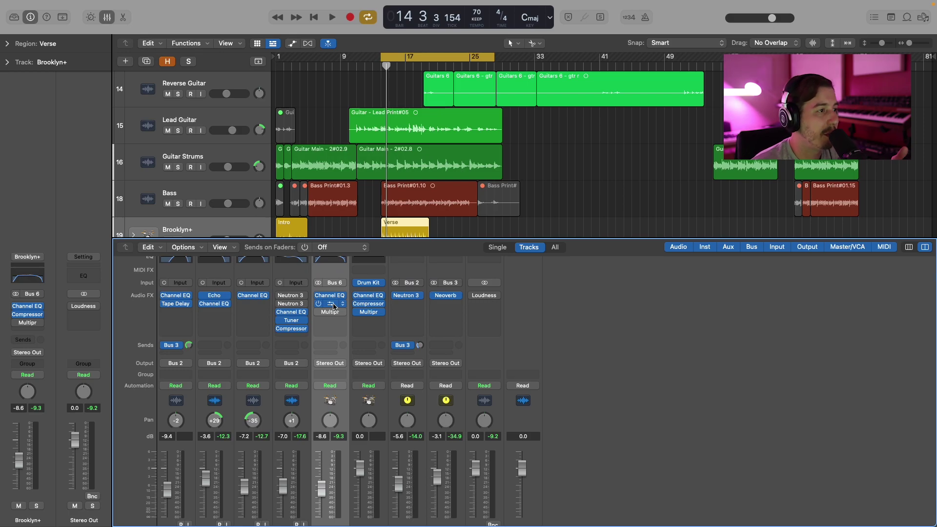
pyautogui.click(333, 304)
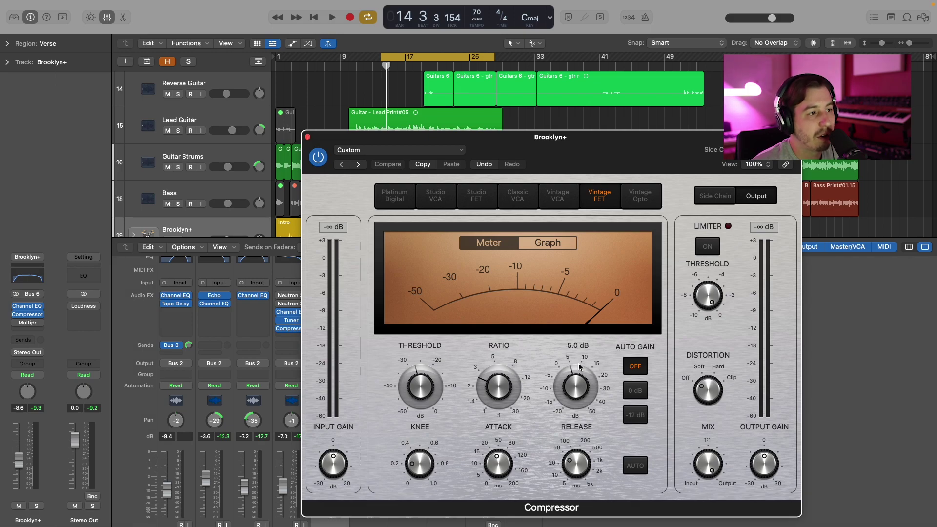
pyautogui.click(308, 137)
# Set the overall gain of the Brooklyn+ Channel EQ to +0.1 dB and close the plug-in
pyautogui.scroll(-1, 330, 293)
pyautogui.click(330, 283)
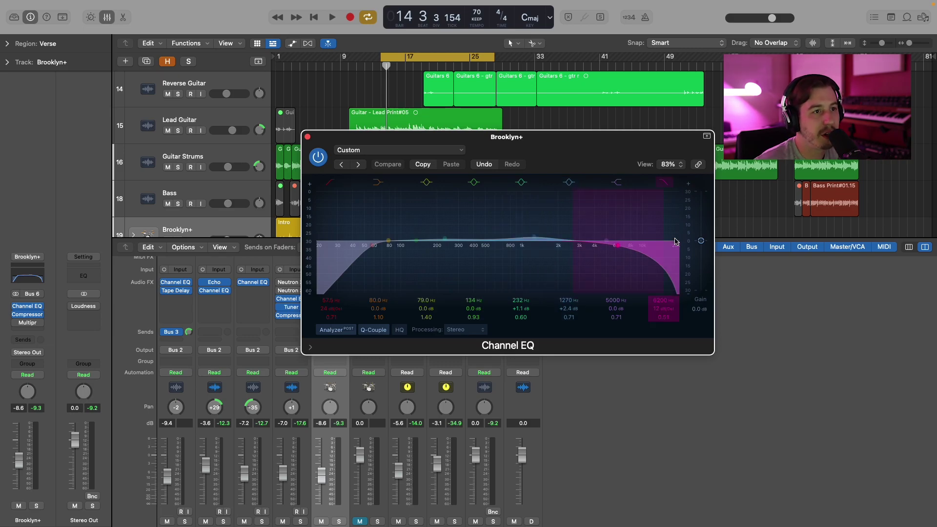
pyautogui.moveTo(699, 241)
pyautogui.mouseDown()
pyautogui.moveTo(700, 229)
pyautogui.moveTo(703, 255)
pyautogui.moveTo(700, 241)
pyautogui.mouseUp()
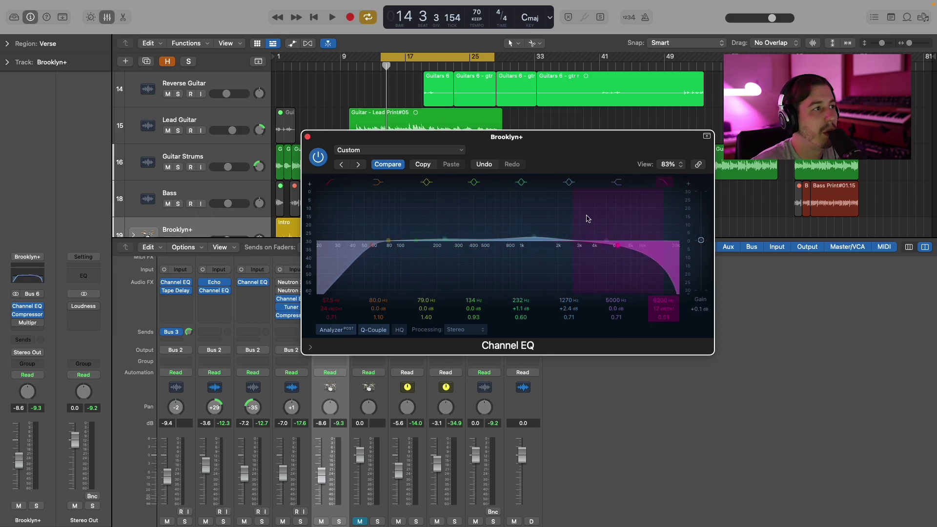
pyautogui.click(307, 137)
pyautogui.scroll(-2, 376, 408)
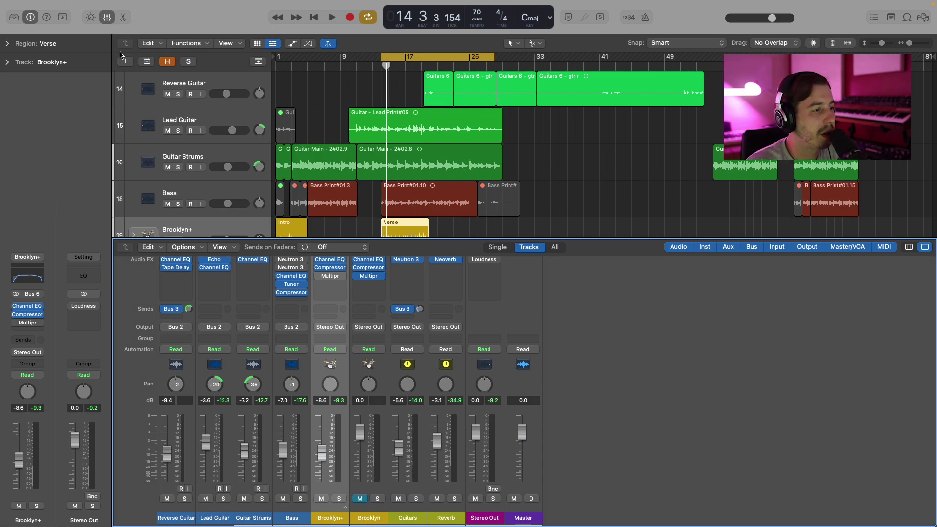
# Close the mixer after a short playback and extend the Brooklyn+ Verse region to the end of the Guitar Strums region above
pyautogui.press('space')
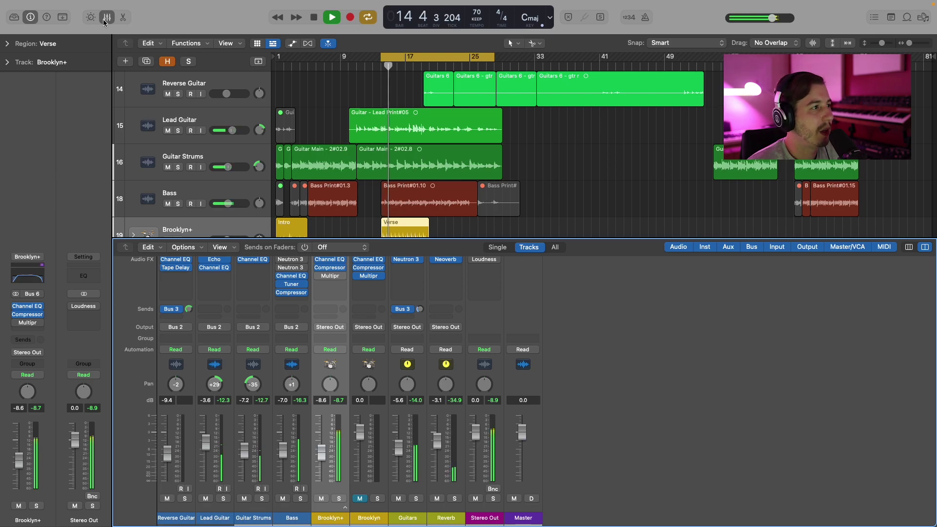
pyautogui.press('space')
pyautogui.press('x')
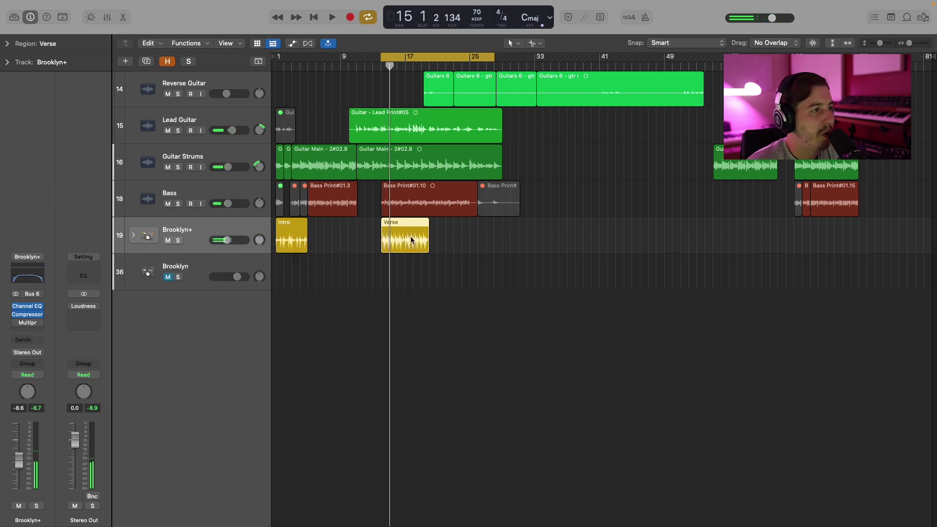
pyautogui.moveTo(429, 248); pyautogui.dragTo(502, 257)
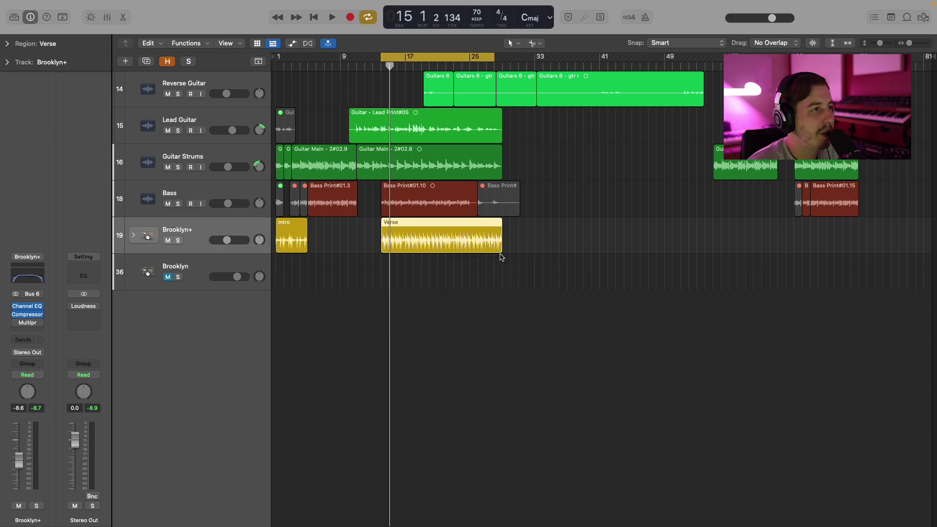
# In the Drummer Editor, make the Verse region's beat simpler and softer and slightly increase its Fills amount
pyautogui.doubleClick(458, 224)
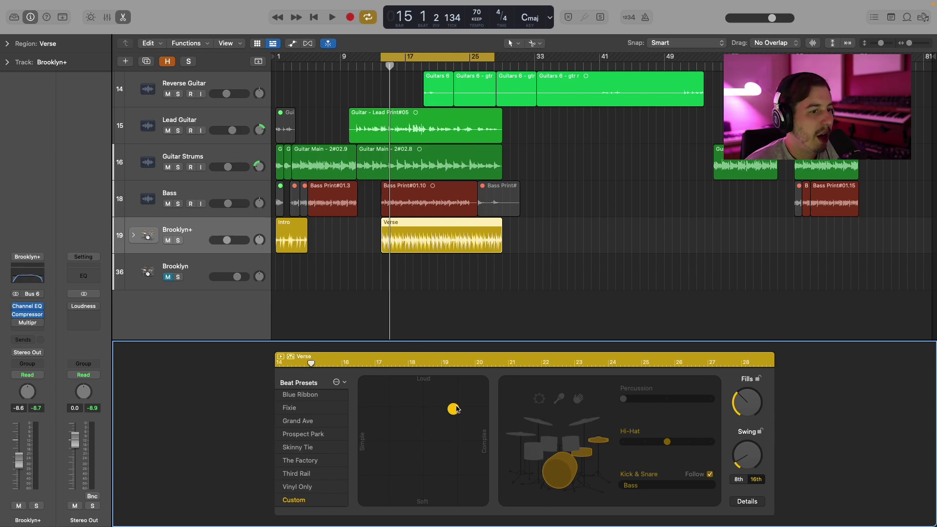
pyautogui.moveTo(459, 413); pyautogui.dragTo(400, 467)
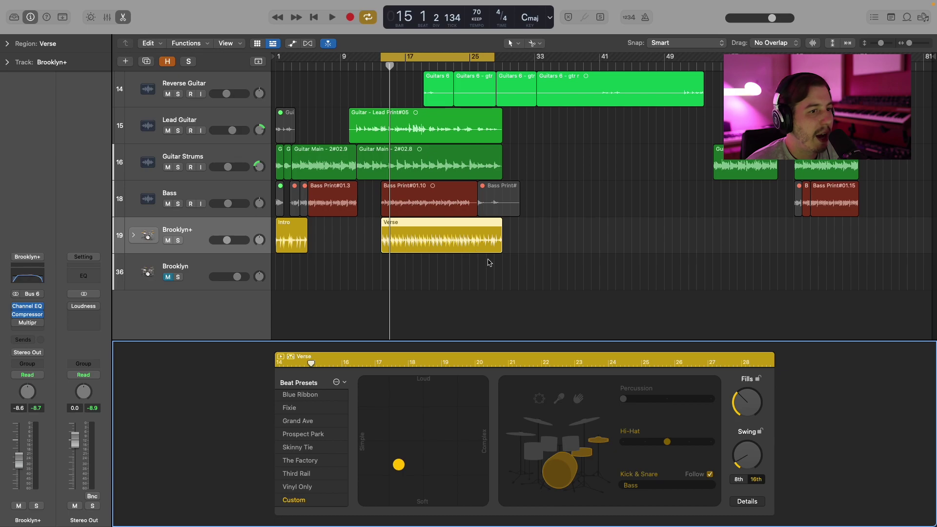
pyautogui.moveTo(740, 403); pyautogui.dragTo(743, 396)
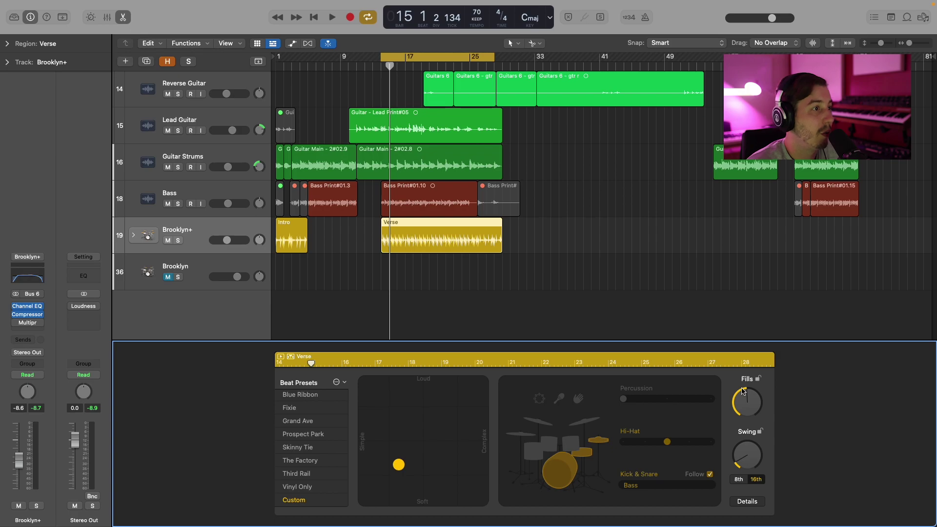
# During playback, set the Guitars bus to -5.3 dB, Lead Guitar to -3.8 dB, Guitar Strums to -7.4 dB and Brooklyn+ to -6.6 dB in the mixer
pyautogui.press('space')
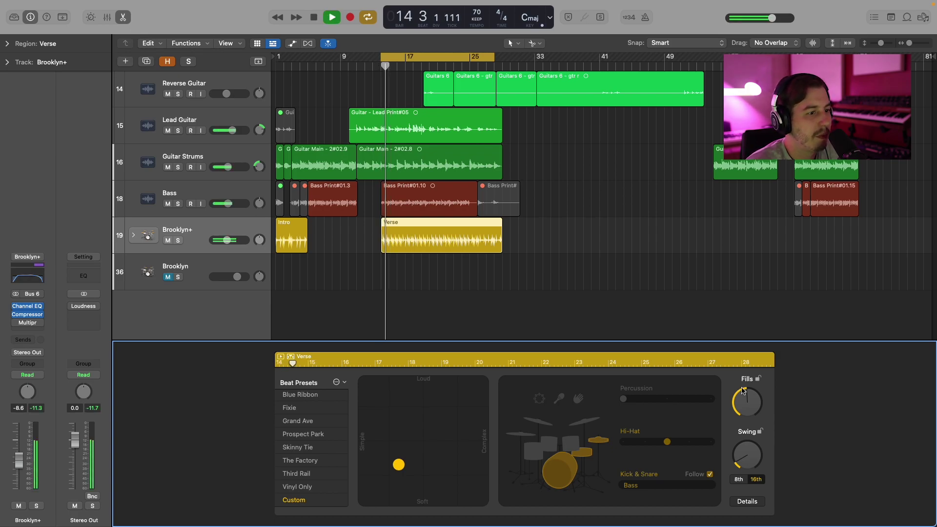
pyautogui.click(108, 17)
pyautogui.moveTo(322, 463); pyautogui.dragTo(321, 446)
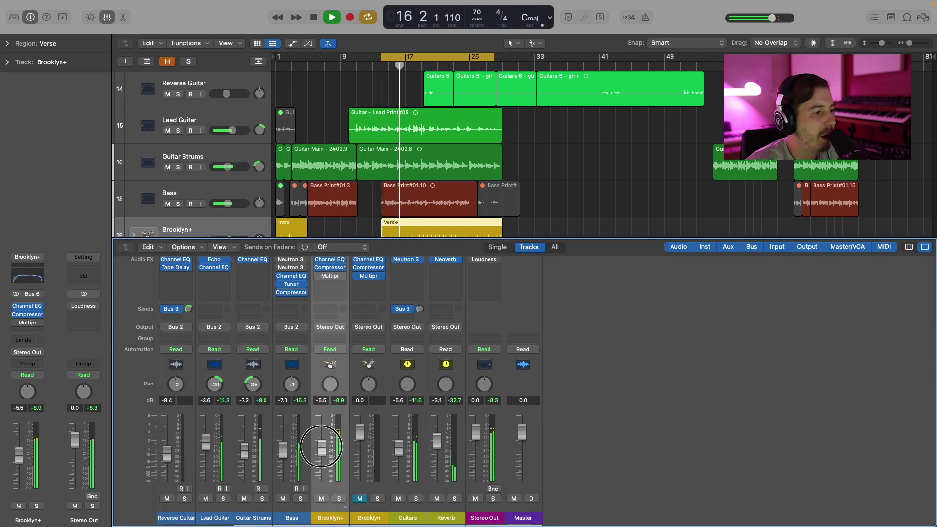
pyautogui.moveTo(403, 455); pyautogui.dragTo(404, 453)
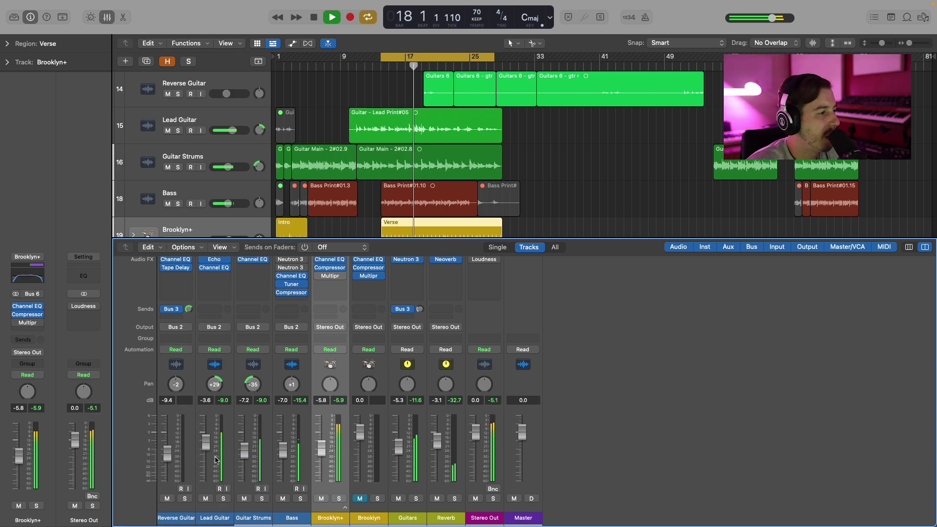
pyautogui.moveTo(205, 442); pyautogui.dragTo(251, 454)
pyautogui.moveTo(326, 453); pyautogui.dragTo(323, 455)
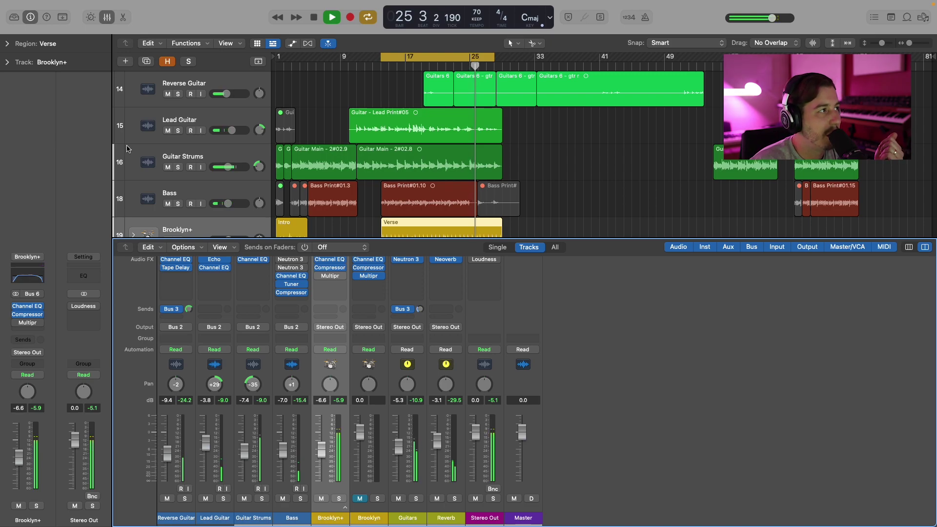
pyautogui.click(107, 17)
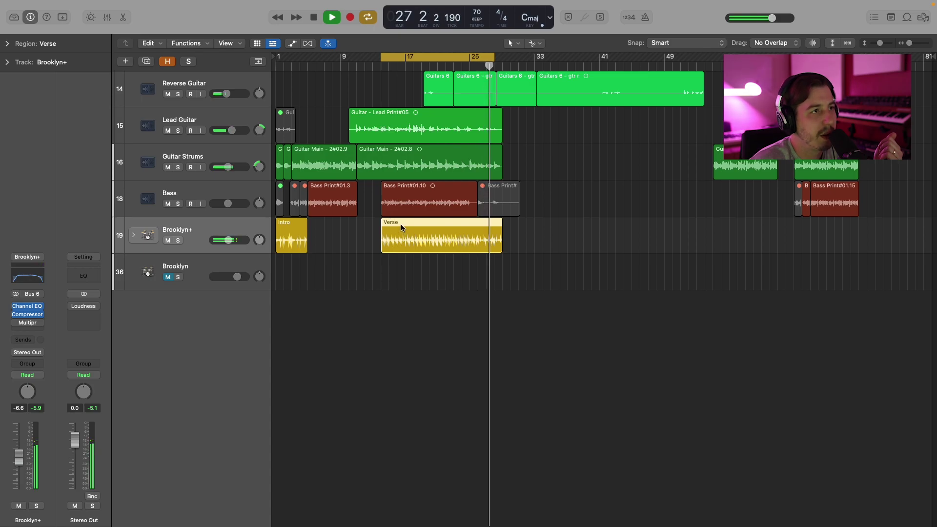
# Shorten the Verse region to end with the cycle range and play back the section from around bar 24
pyautogui.hotkey('shift', 'space')
pyautogui.press('space')
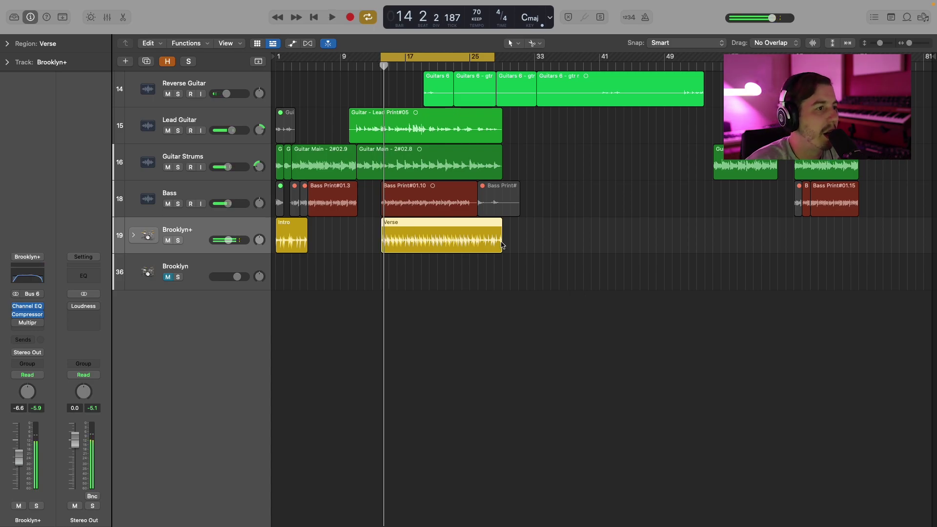
pyautogui.moveTo(501, 243); pyautogui.dragTo(493, 239)
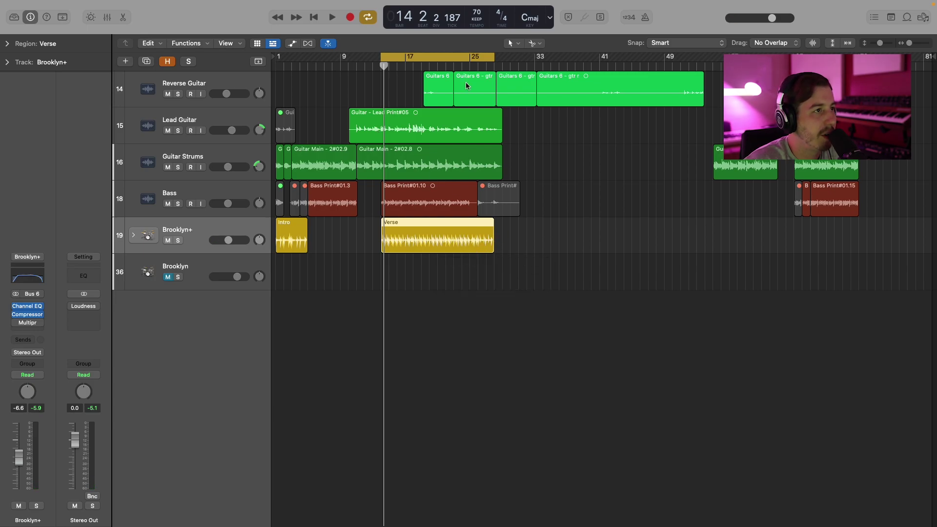
pyautogui.press('space')
pyautogui.click(470, 66)
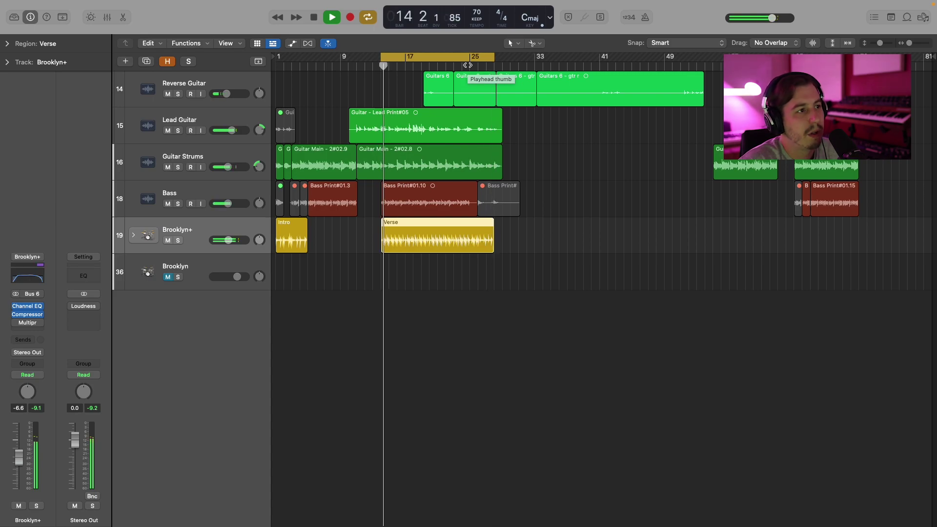
# Split the Brooklyn+ Verse region where the main Bass region ends, and copy the short end piece to the muted Brooklyn track
pyautogui.press('space')
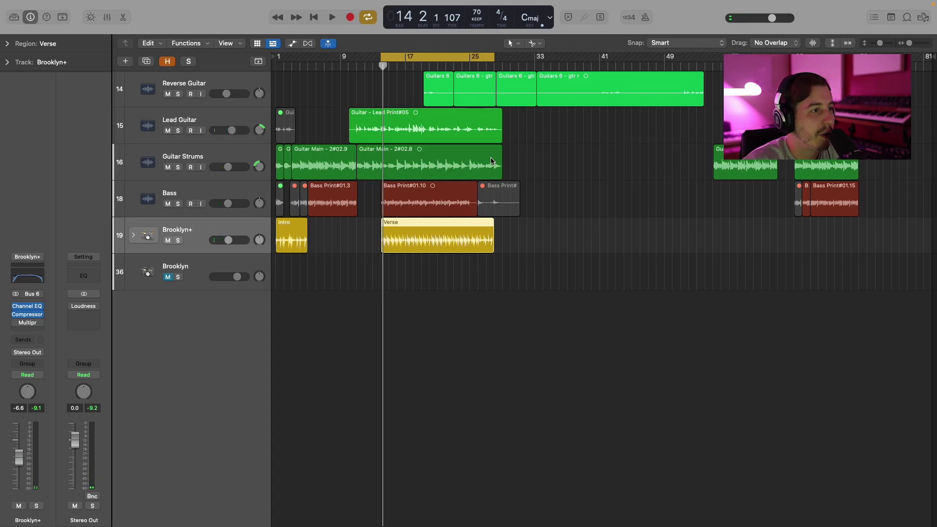
pyautogui.click(478, 240)
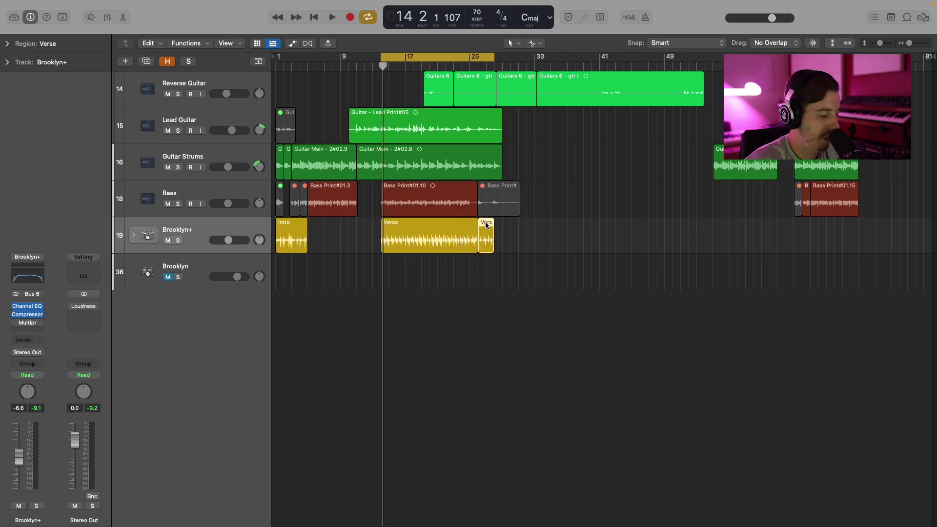
pyautogui.moveTo(486, 225); pyautogui.dragTo(486, 272)
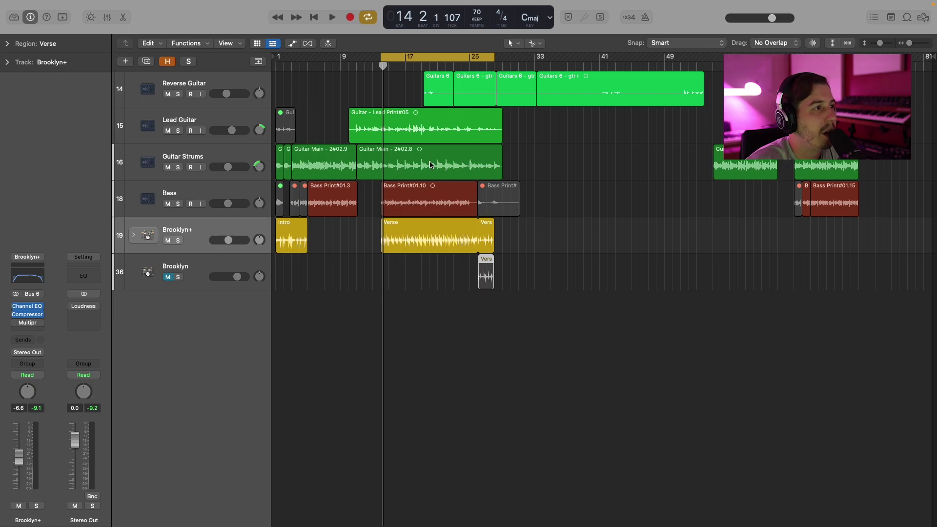
# In the longer Verse region's Drummer Editor, set Fills to minimum, make the beat slightly simpler and louder, and play it back
pyautogui.click(423, 228)
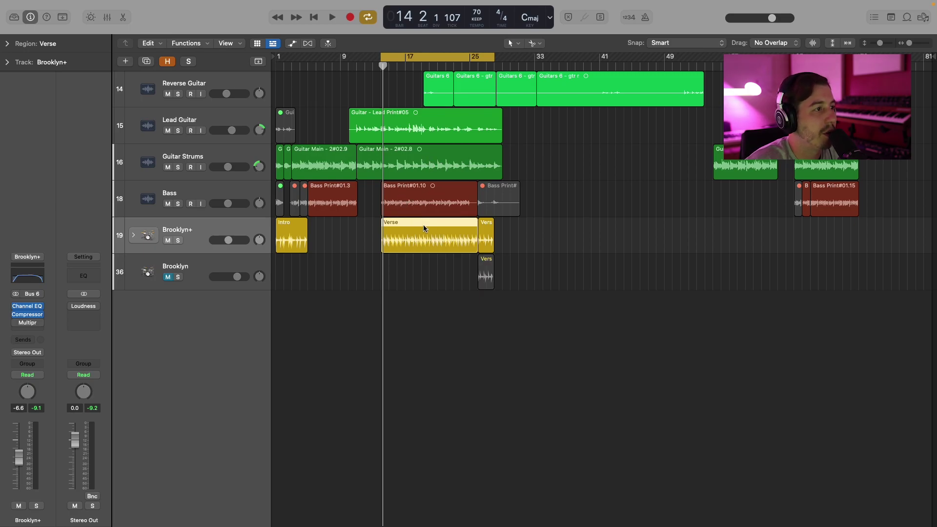
pyautogui.doubleClick(424, 228)
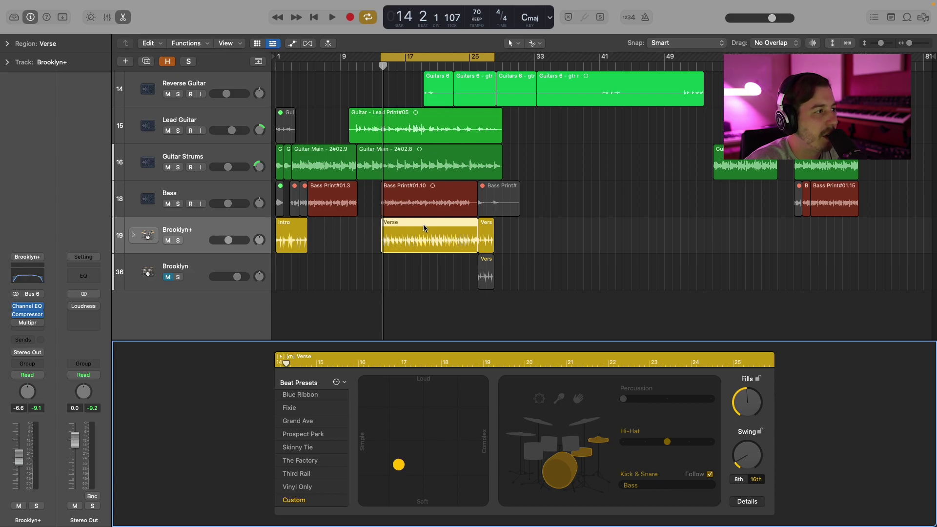
pyautogui.moveTo(753, 412); pyautogui.dragTo(733, 463)
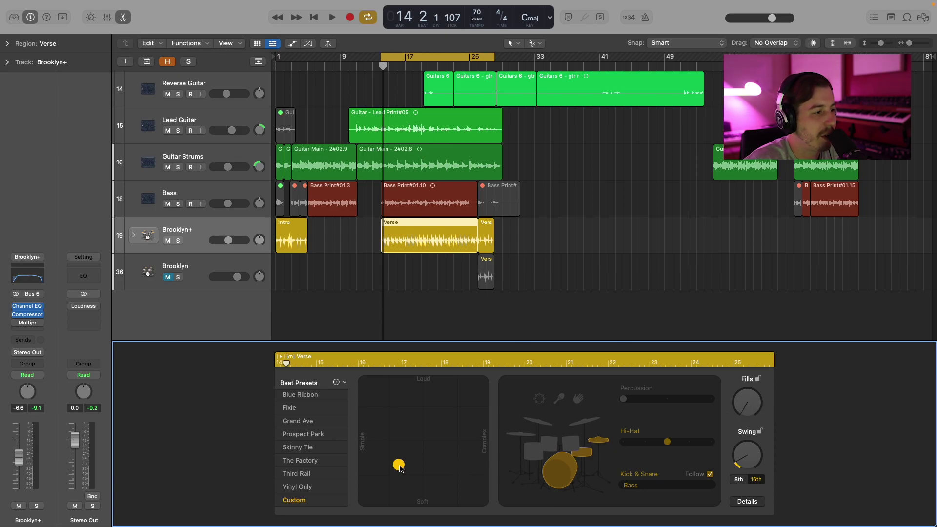
pyautogui.moveTo(400, 466); pyautogui.dragTo(394, 459)
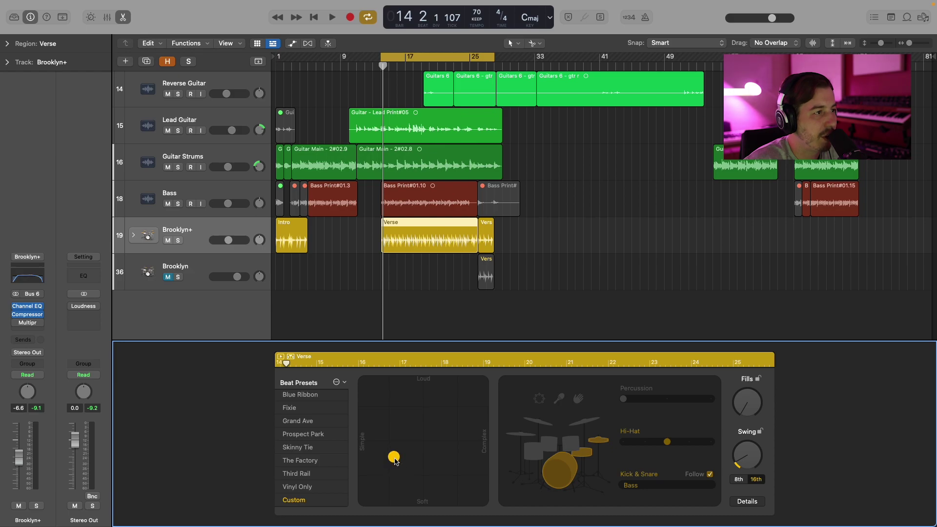
pyautogui.press('space')
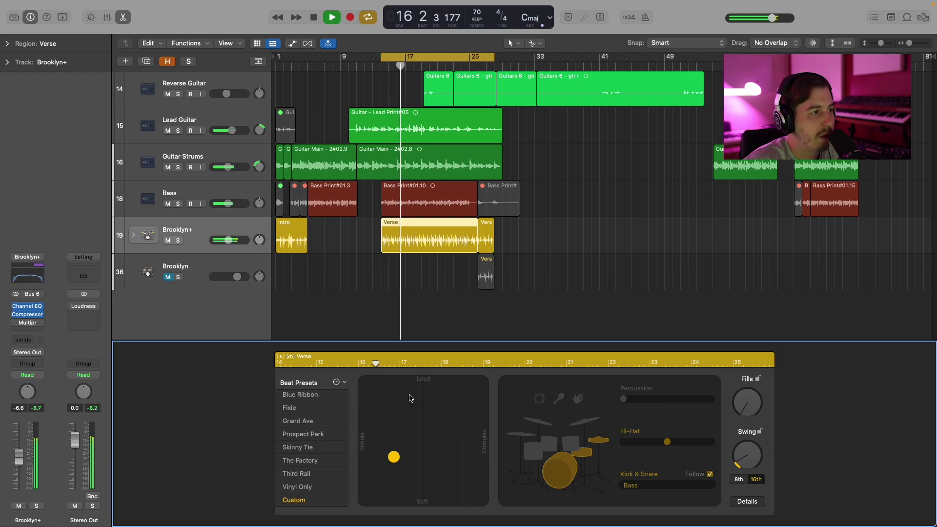
pyautogui.press('space')
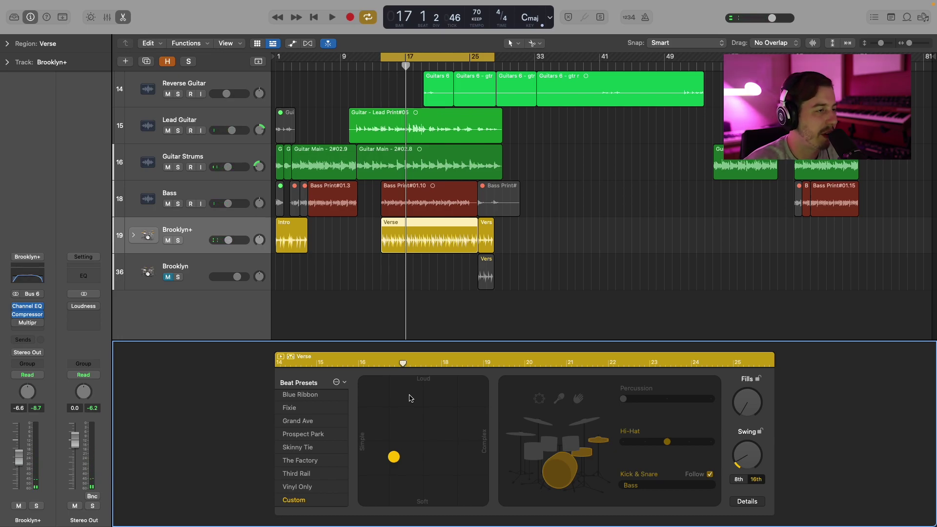
# Copy the longer Brooklyn+ Verse region to the muted Brooklyn track, keeping the same timeline position
pyautogui.click(450, 296)
pyautogui.click(441, 243)
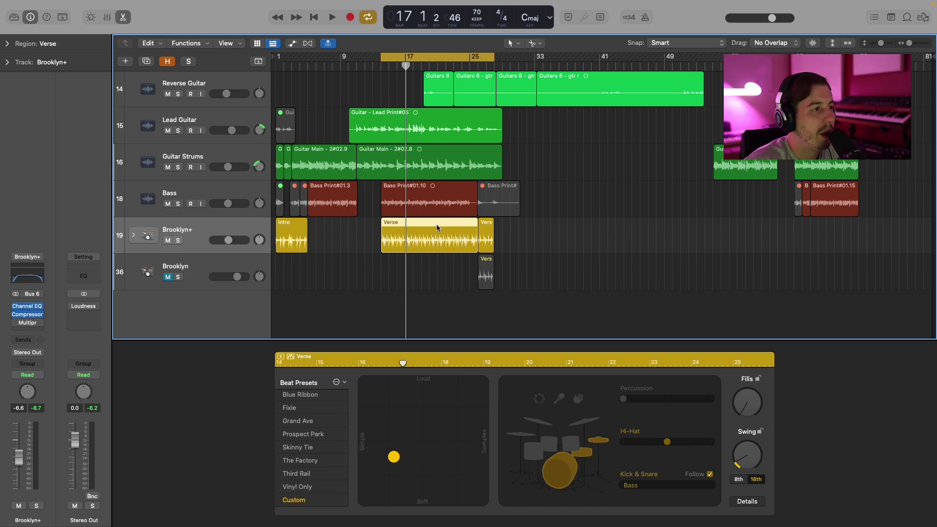
pyautogui.moveTo(438, 226); pyautogui.dragTo(438, 261)
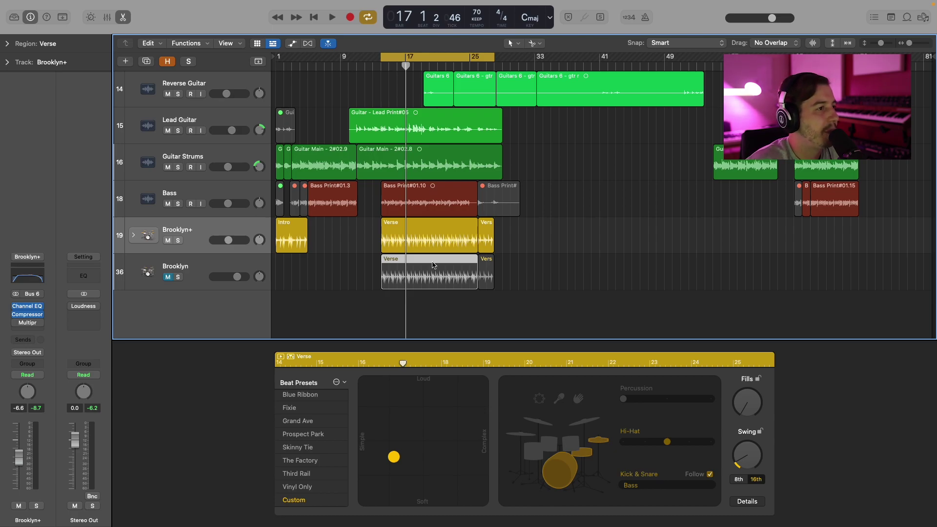
# Split the longer Brooklyn+ Verse region at bar 20 and select its second half
pyautogui.click(432, 234)
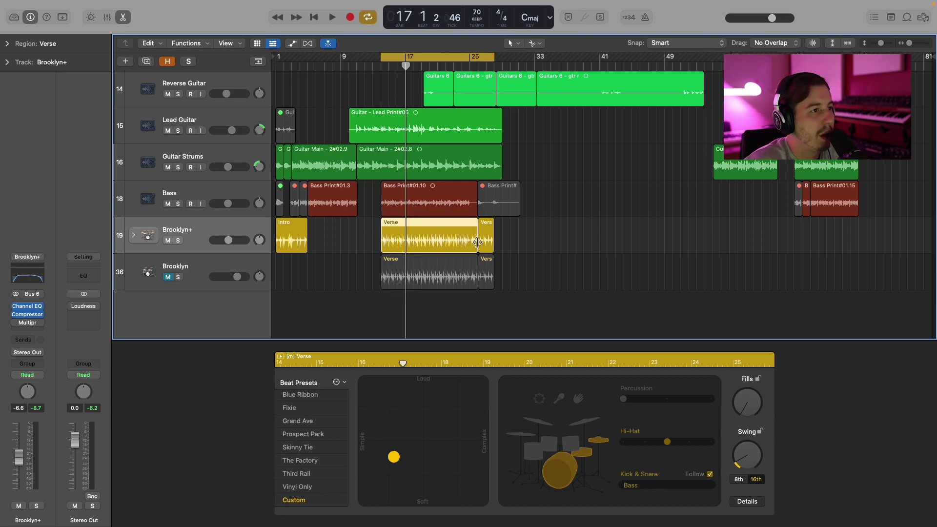
pyautogui.click(428, 239)
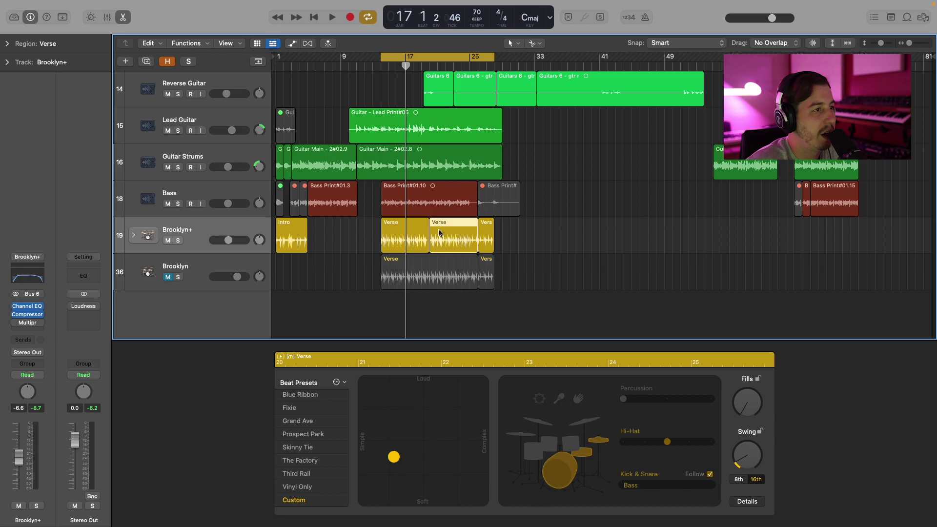
pyautogui.click(533, 236)
pyautogui.click(463, 223)
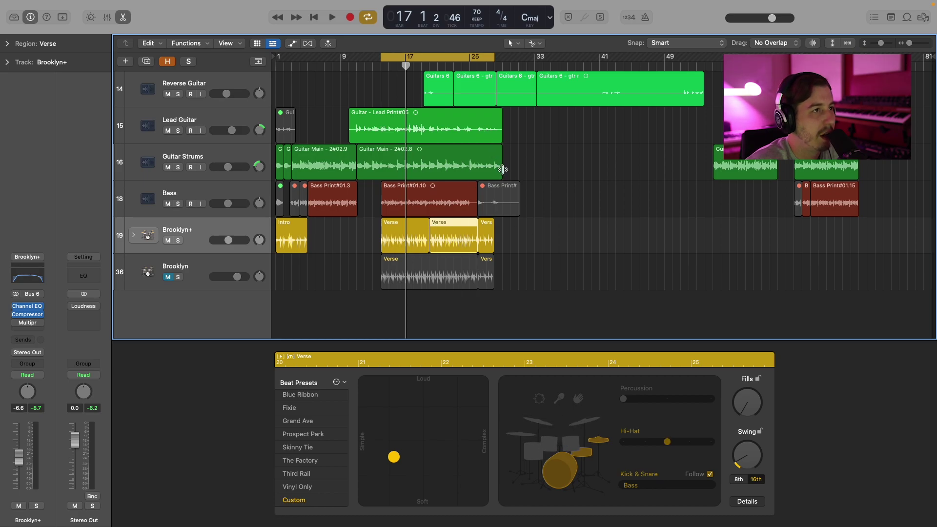
pyautogui.click(539, 43)
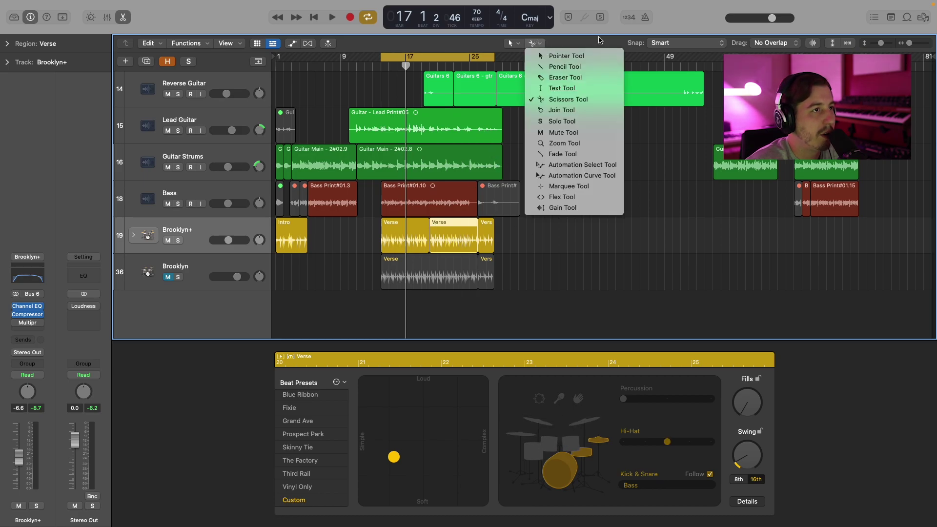
pyautogui.click(545, 44)
pyautogui.click(541, 44)
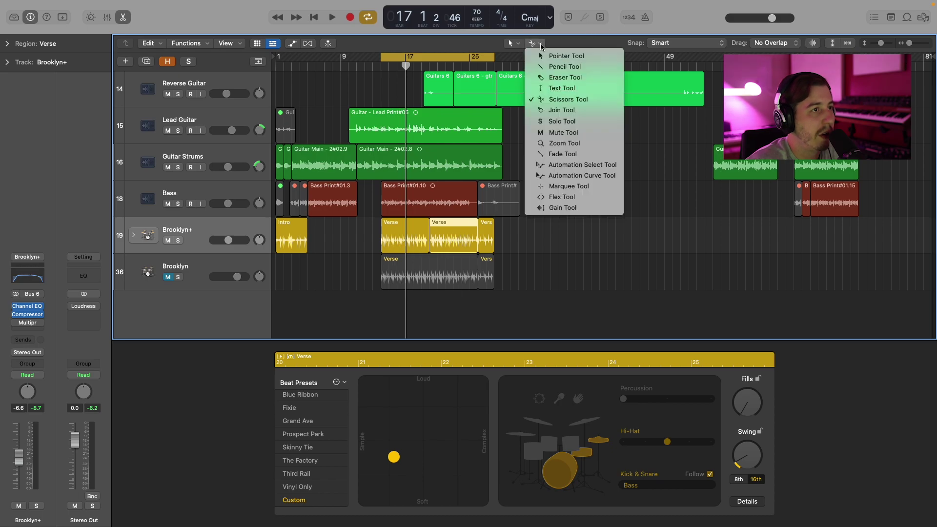
pyautogui.click(545, 43)
pyautogui.click(539, 44)
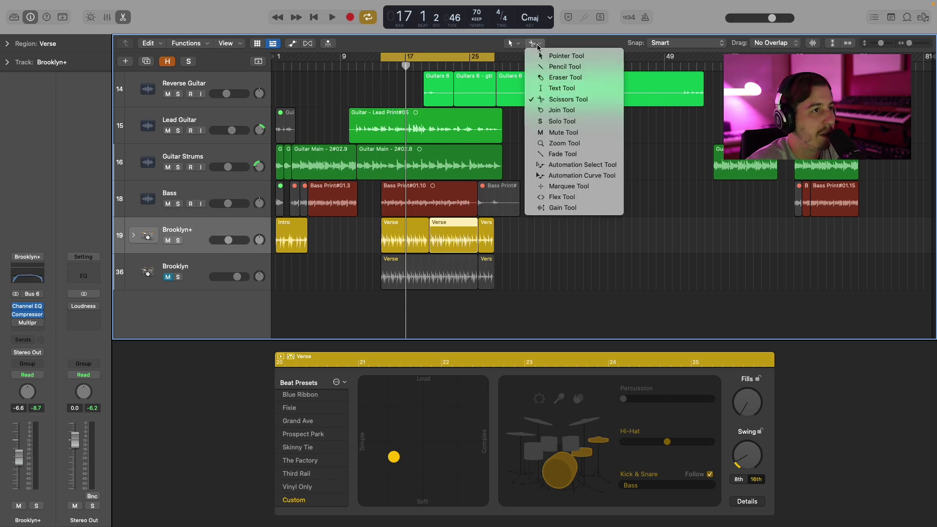
pyautogui.click(567, 100)
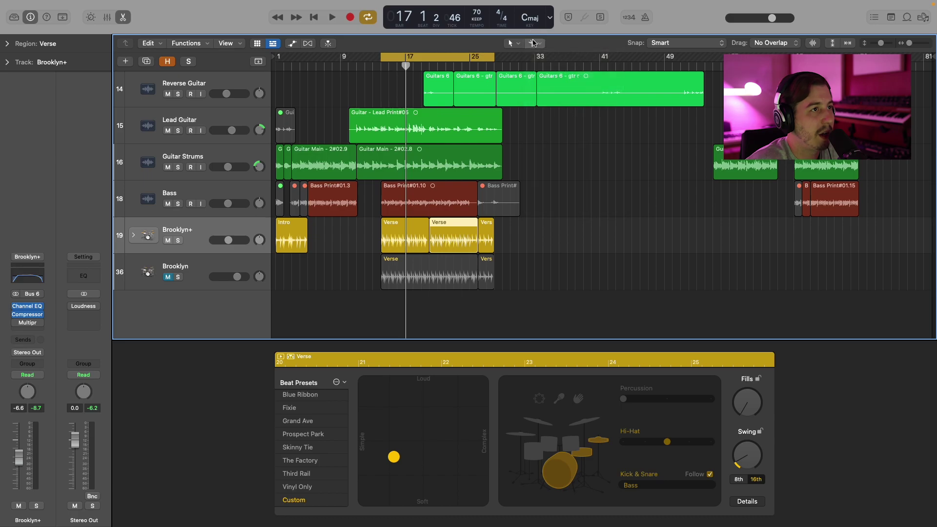
# For the Verse region starting at bar 20, try the cymbals and settle on toms in place of the hi-hat
pyautogui.click(447, 229)
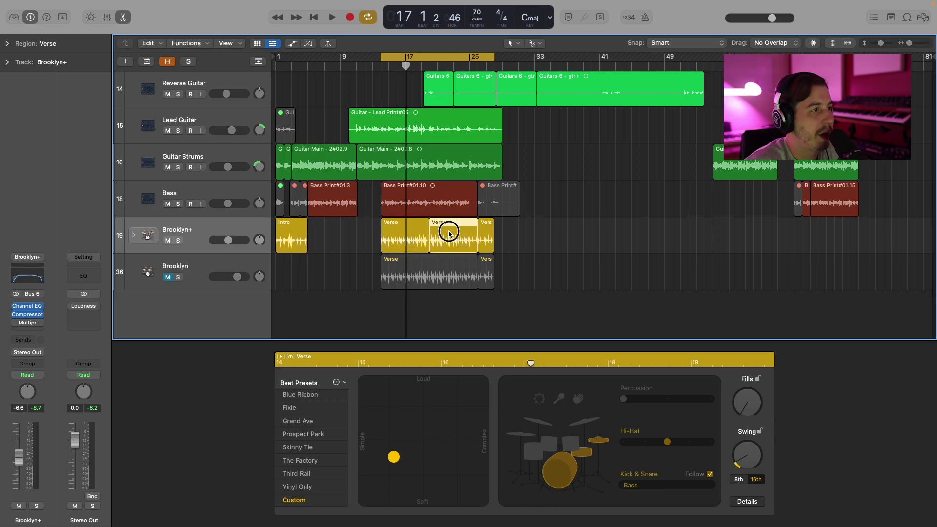
pyautogui.click(575, 444)
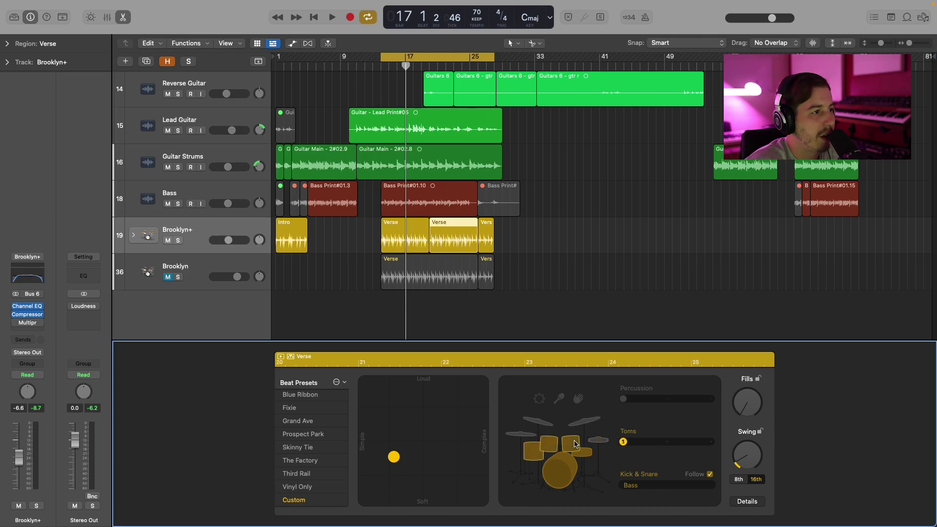
pyautogui.click(588, 422)
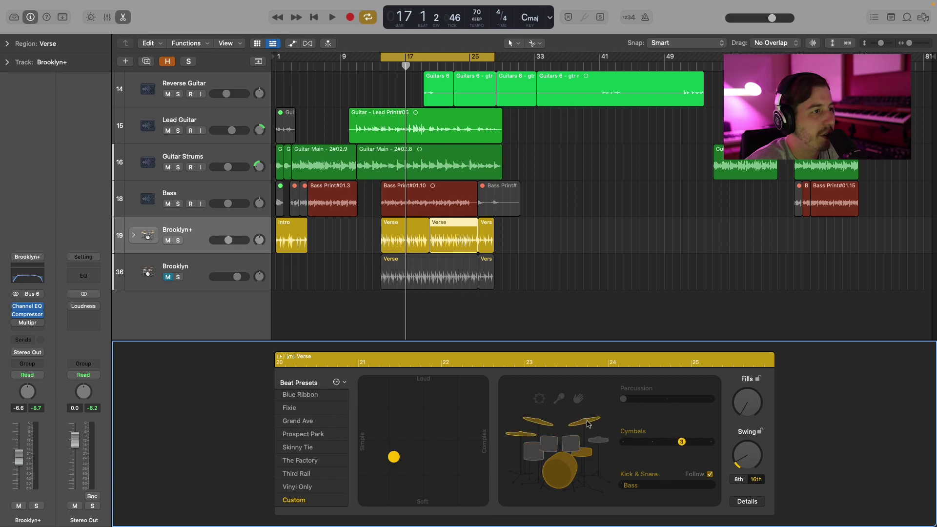
pyautogui.click(570, 443)
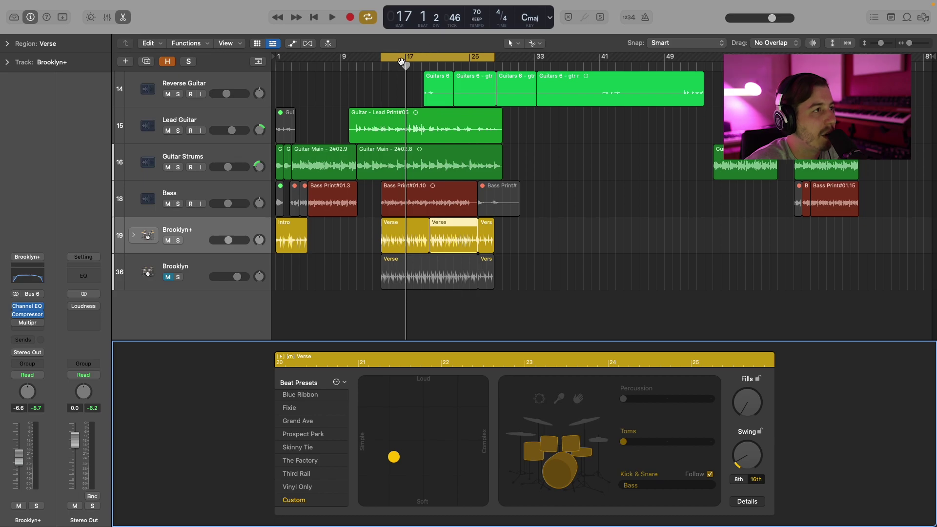
# Shorten the cycle range to start at bar 20 and play back the beginning of the second Verse region
pyautogui.moveTo(384, 58); pyautogui.dragTo(429, 64)
pyautogui.press('space')
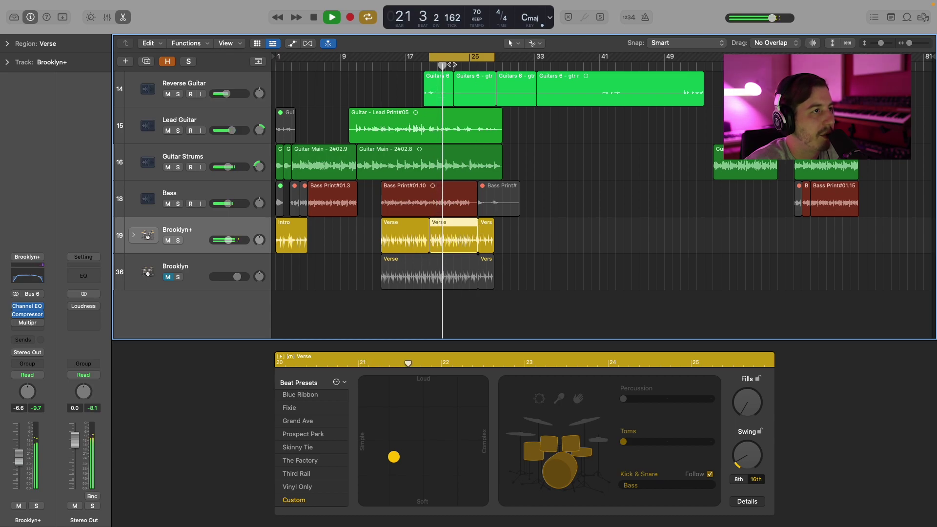
pyautogui.press('space')
# Play the first Verse region from bar 14 with Cycle off for comparison, and turn Cycle back on
pyautogui.click(453, 59)
pyautogui.moveTo(442, 66); pyautogui.dragTo(381, 69)
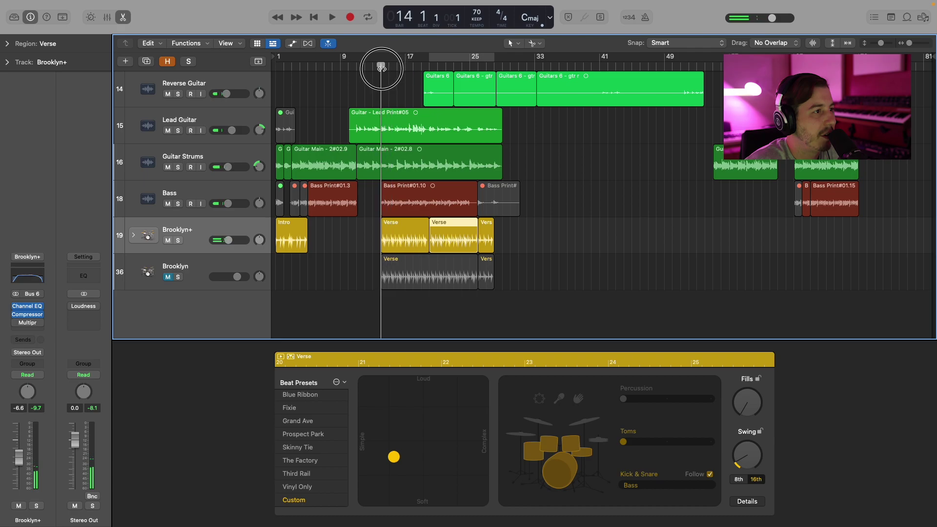
pyautogui.press('space')
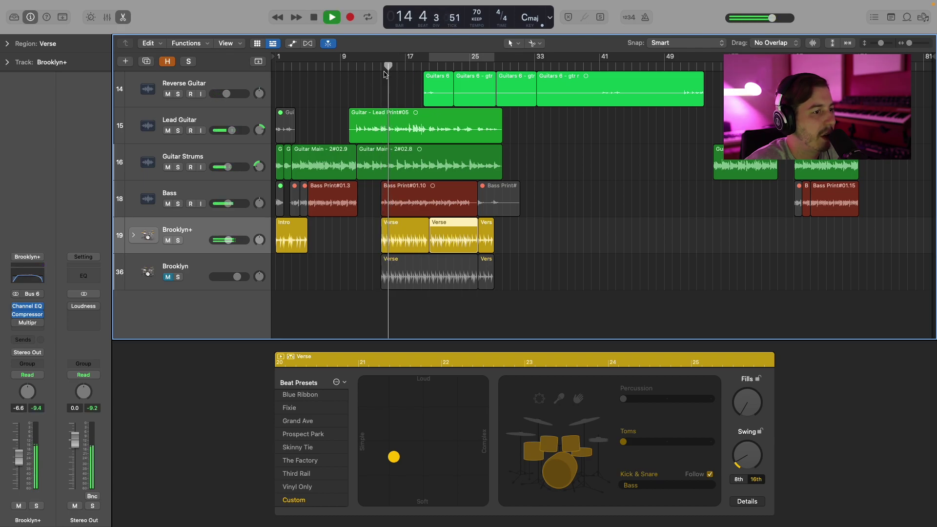
pyautogui.press('space')
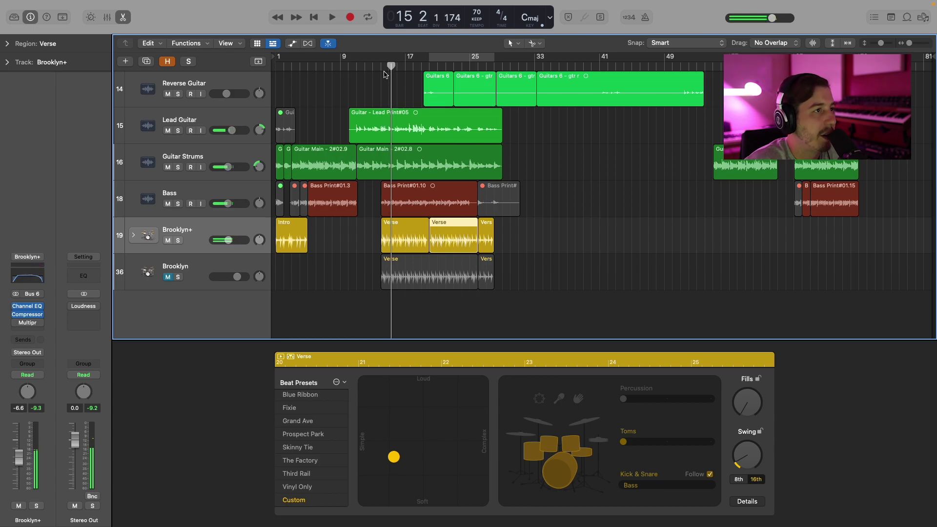
pyautogui.click(457, 64)
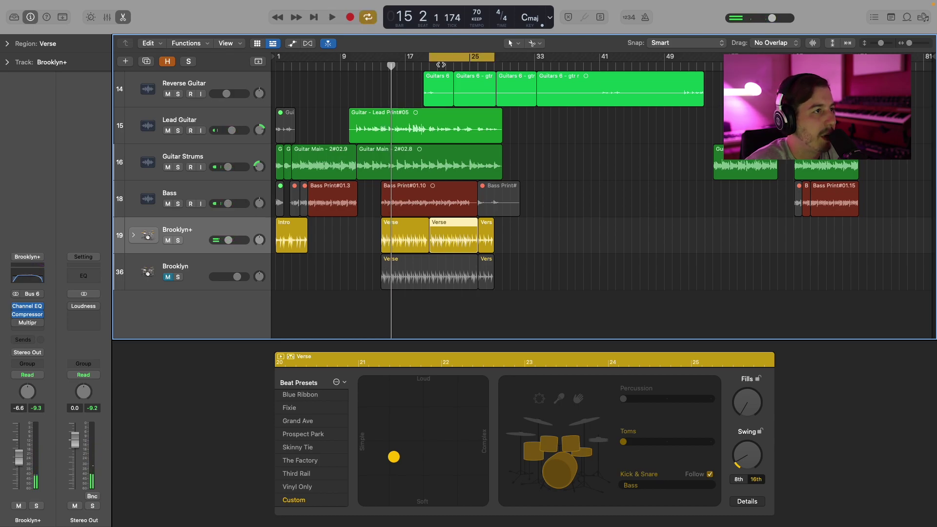
# Set the second Verse region's Toms to variation 2 and audition the pattern from bar 20
pyautogui.press('space')
pyautogui.click(639, 442)
pyautogui.moveTo(639, 442); pyautogui.dragTo(670, 447)
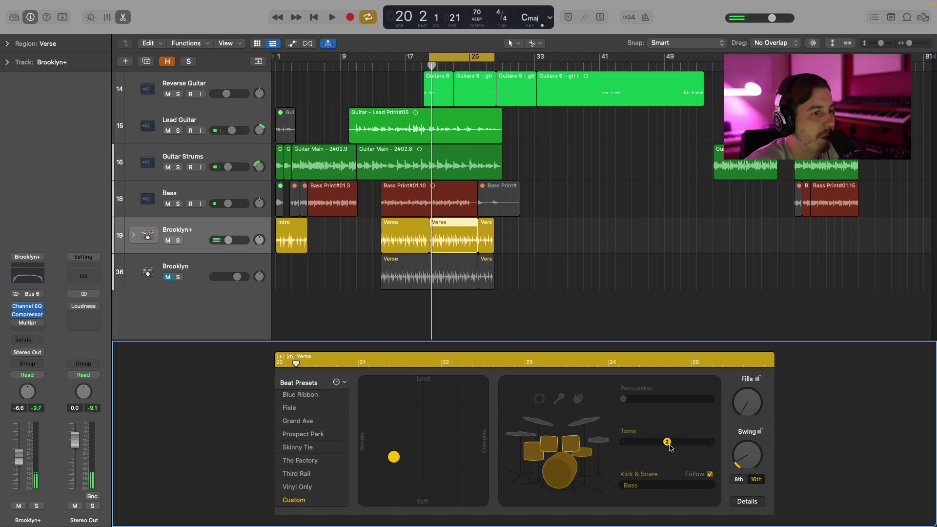
pyautogui.press('space')
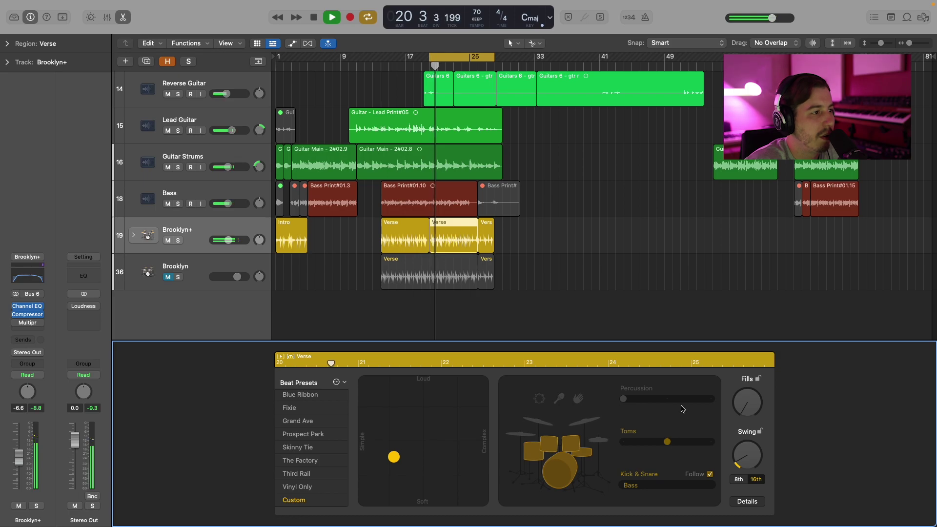
pyautogui.press('space')
# Make the second Verse region's beat more complex during playback and raise its Fills amount to just under halfway
pyautogui.moveTo(396, 460); pyautogui.dragTo(423, 462)
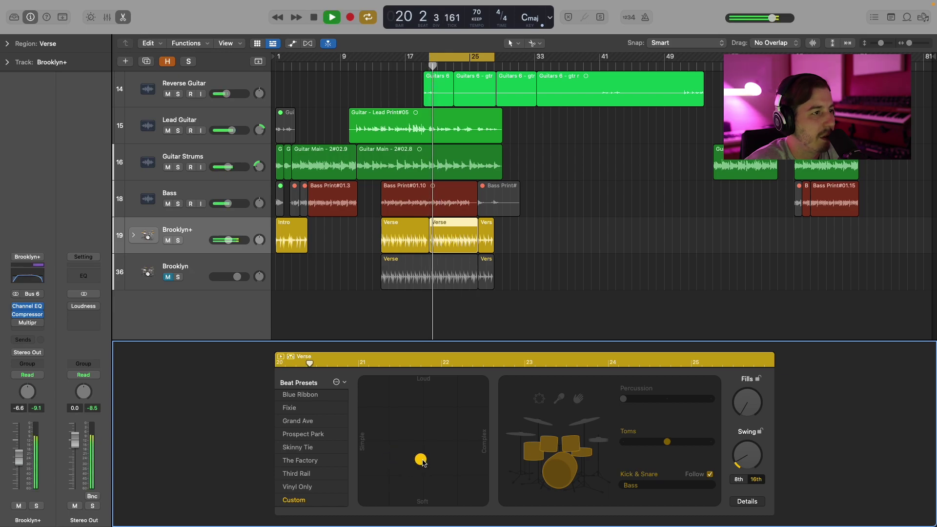
pyautogui.press('space')
pyautogui.moveTo(745, 397); pyautogui.dragTo(747, 367)
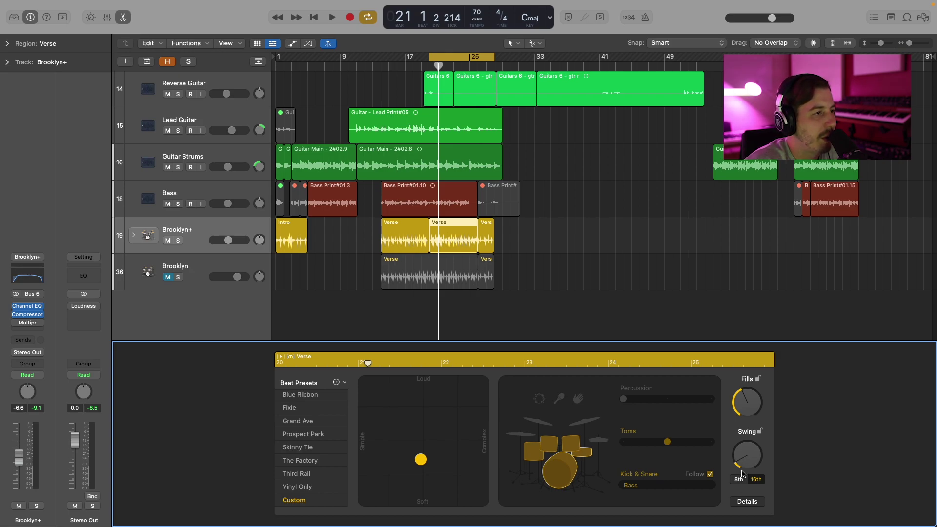
# Briefly play the section from bar 20 and compare the Drummer settings of the first and second Verse regions
pyautogui.press('space')
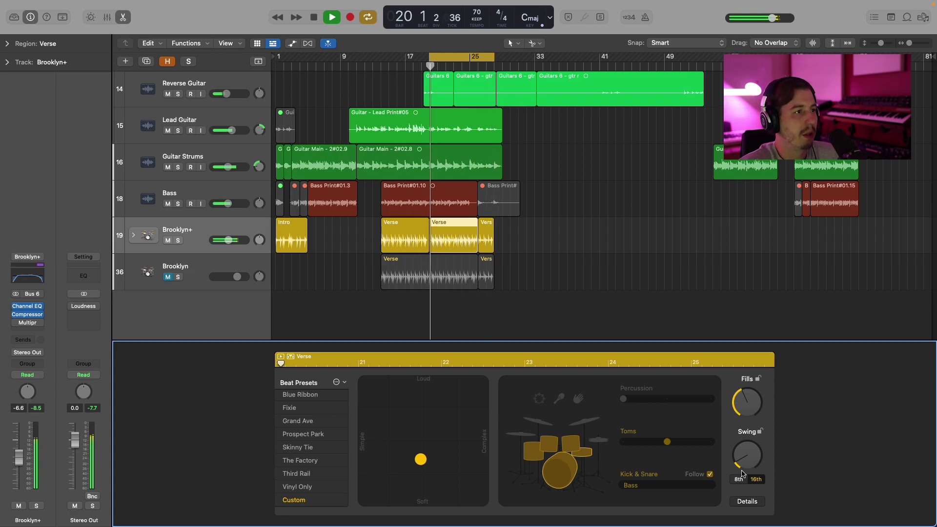
pyautogui.press('space')
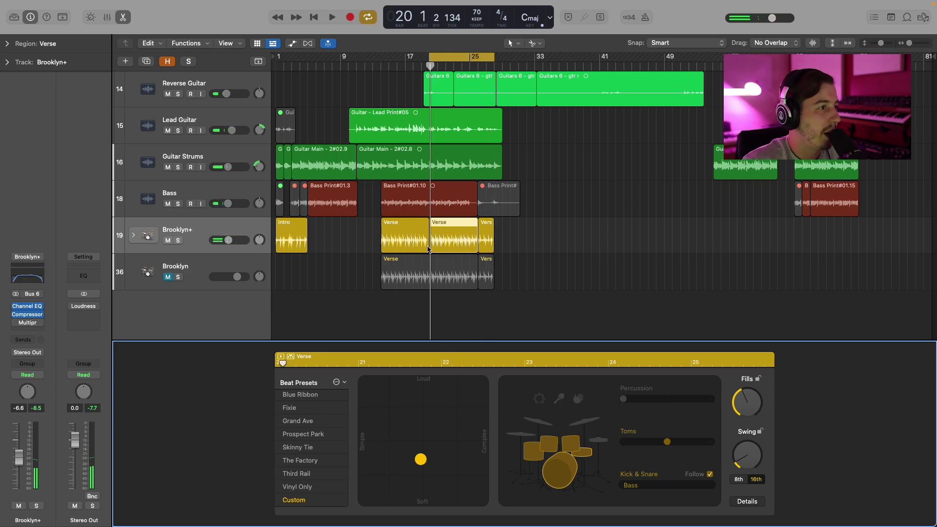
pyautogui.click(409, 225)
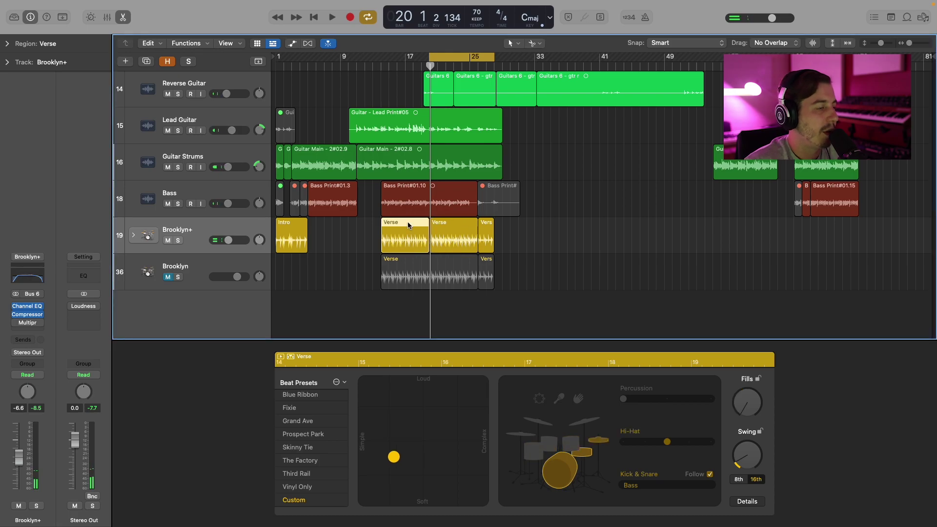
pyautogui.click(464, 241)
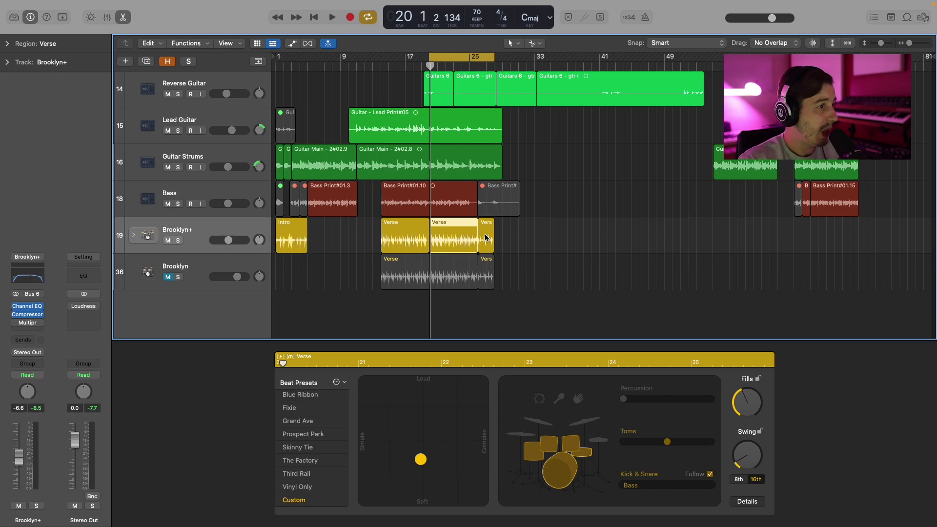
# Replace the old regions on the muted Brooklyn track with copies of the three Verse regions from the Brooklyn+ track
pyautogui.click(498, 294)
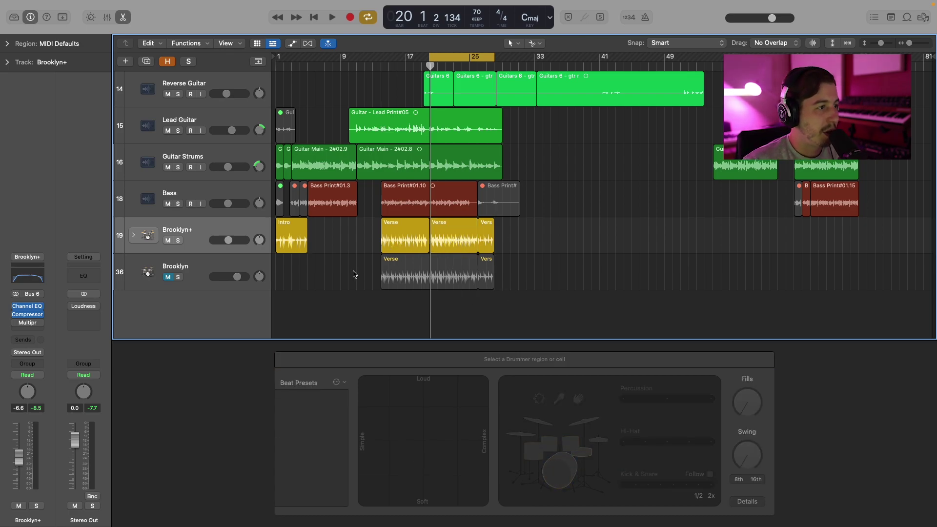
pyautogui.moveTo(355, 274); pyautogui.dragTo(493, 275)
pyautogui.press('Delete')
pyautogui.click(410, 244)
pyautogui.moveTo(410, 244); pyautogui.dragTo(485, 253)
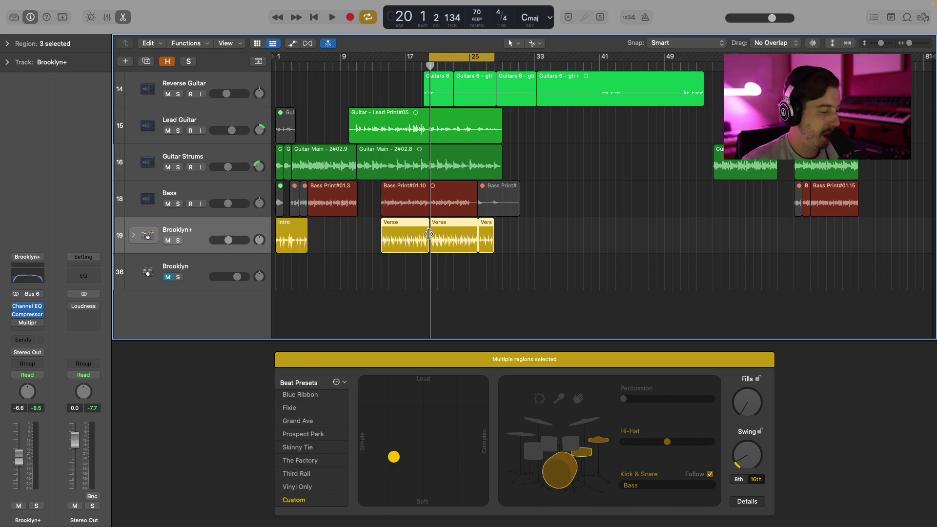
pyautogui.moveTo(414, 227); pyautogui.dragTo(413, 267)
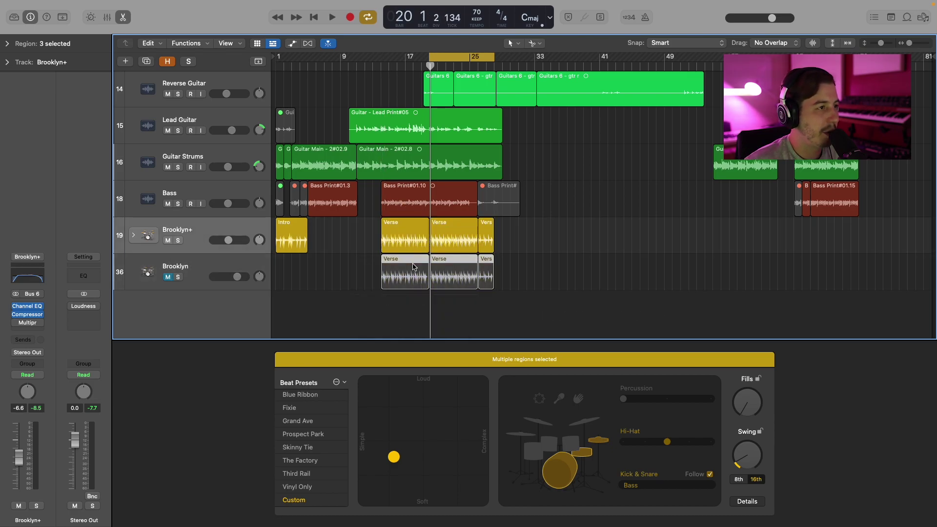
pyautogui.click(344, 279)
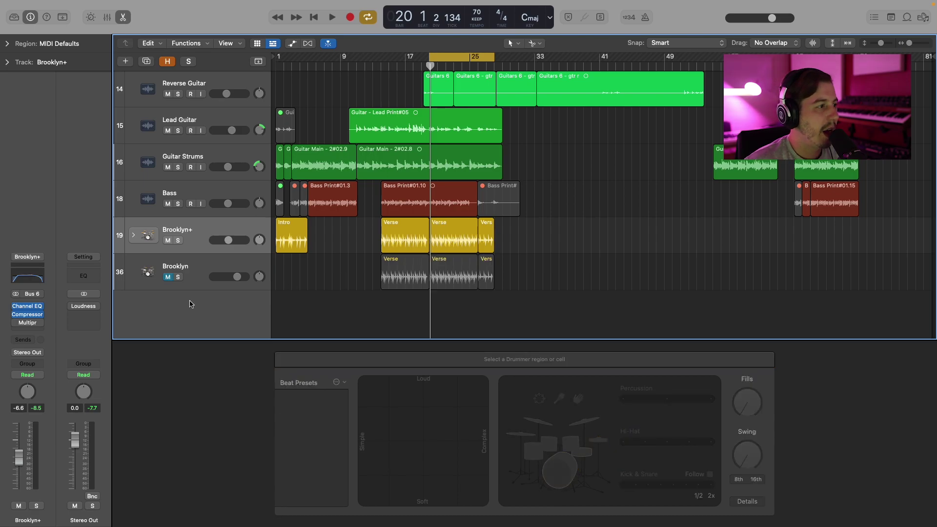
# Unmute the Brooklyn track and convert its three Verse Drummer regions to MIDI regions
pyautogui.click(169, 277)
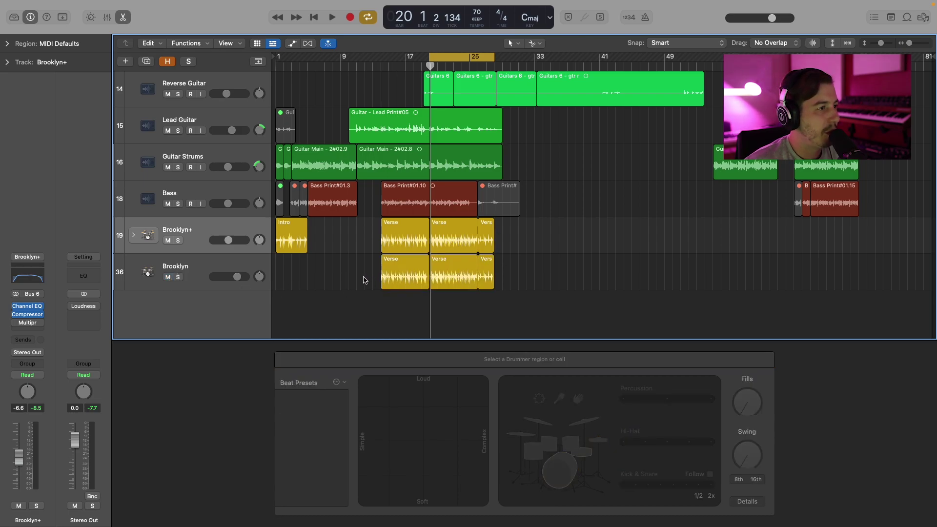
pyautogui.click(432, 279)
pyautogui.hotkey('shift', 'f')
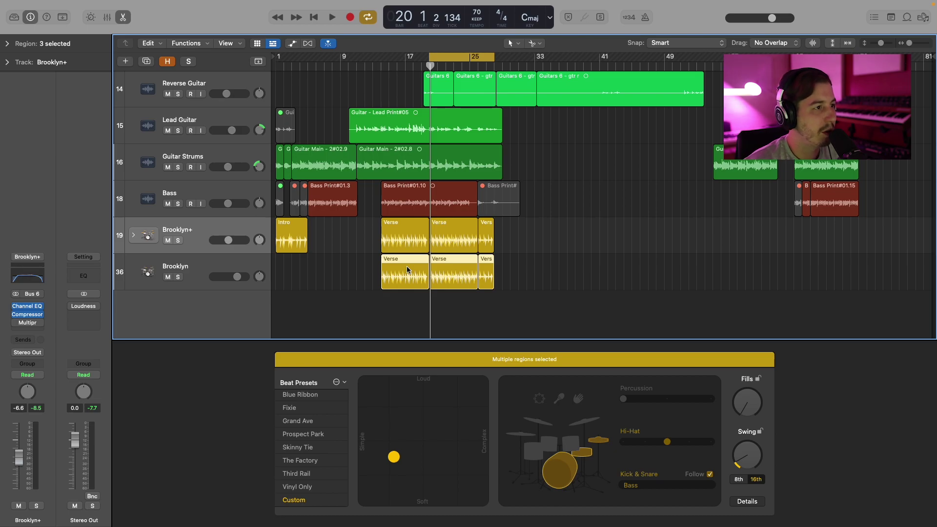
pyautogui.rightClick(463, 264)
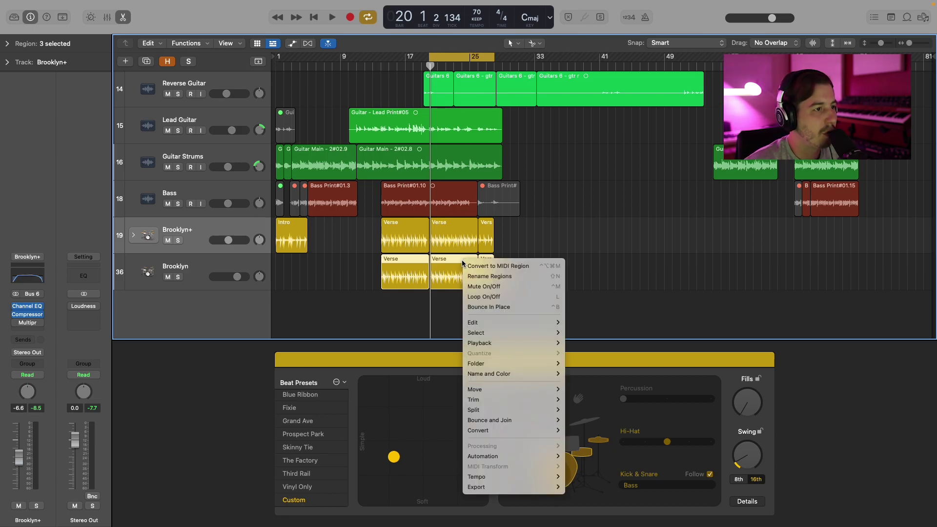
pyautogui.click(488, 266)
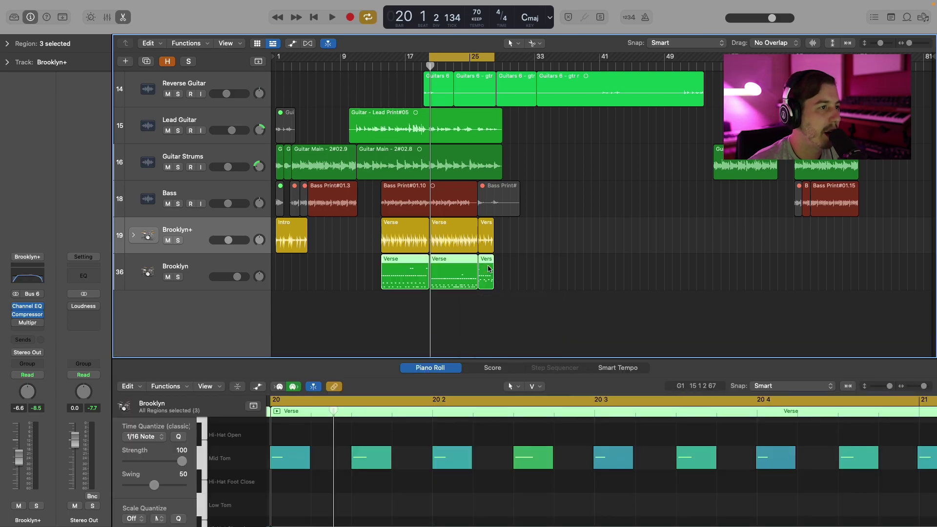
# Mute the Brooklyn MIDI track and extend the cycle start back to bar 14 to play Brooklyn+'s first Verse region
pyautogui.click(446, 241)
pyautogui.click(408, 235)
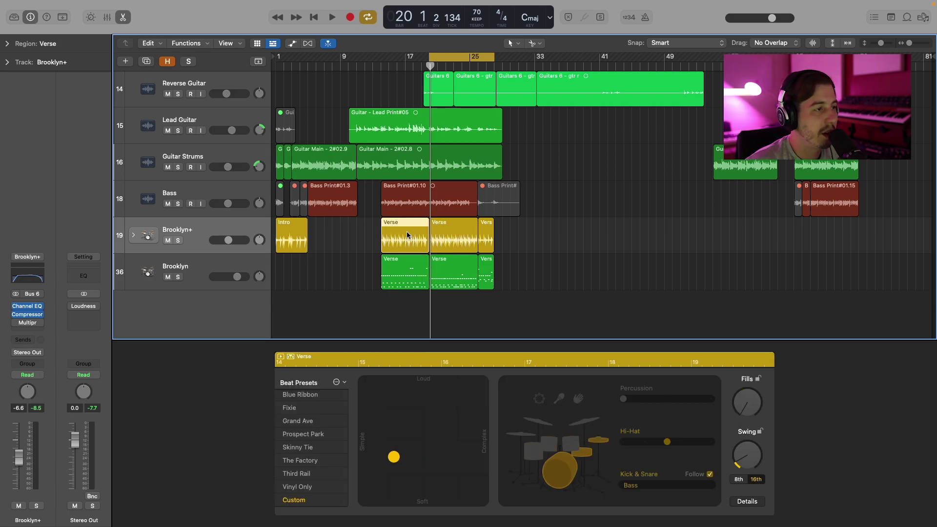
pyautogui.click(167, 277)
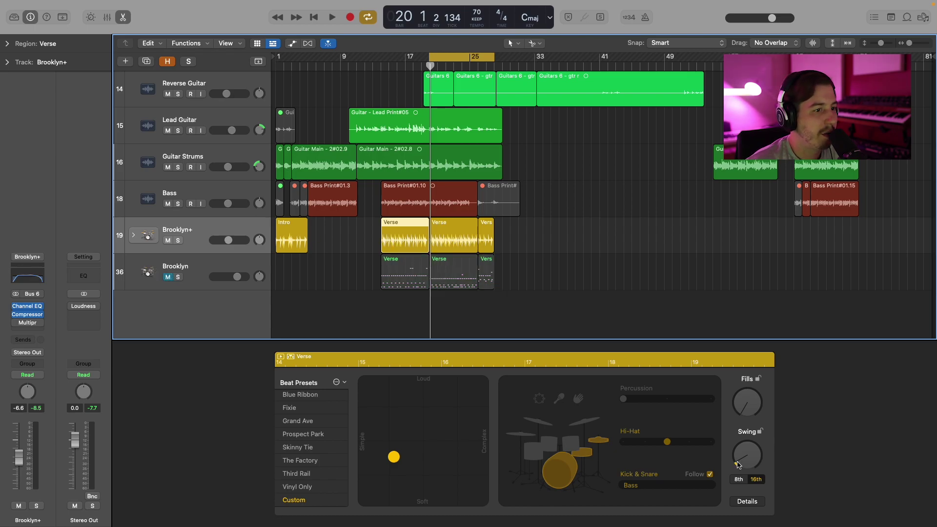
pyautogui.moveTo(431, 59); pyautogui.dragTo(381, 59)
pyautogui.press('space')
pyautogui.press('space')
# Set the first Verse region's Hi-Hat to variation 4, raise Percussion to its middle variation, and start playback
pyautogui.moveTo(667, 442); pyautogui.dragTo(694, 445)
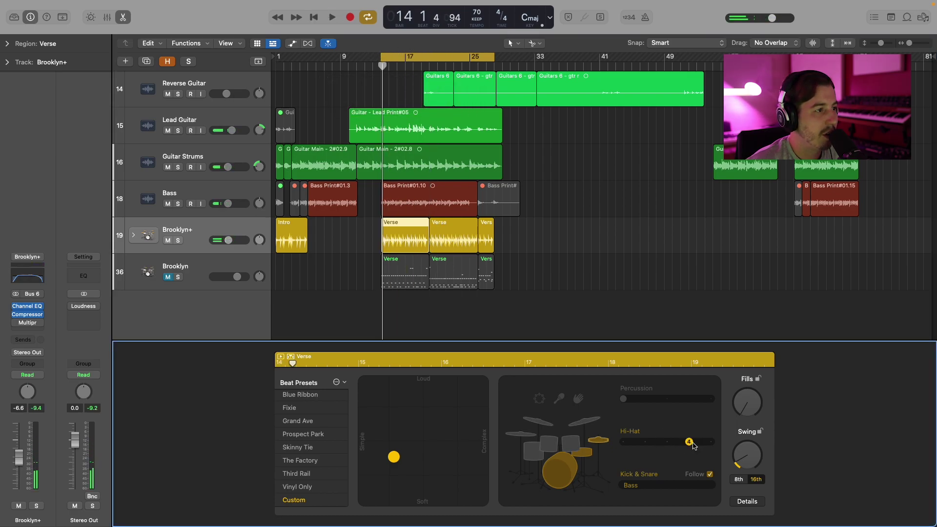
pyautogui.moveTo(623, 399); pyautogui.dragTo(661, 408)
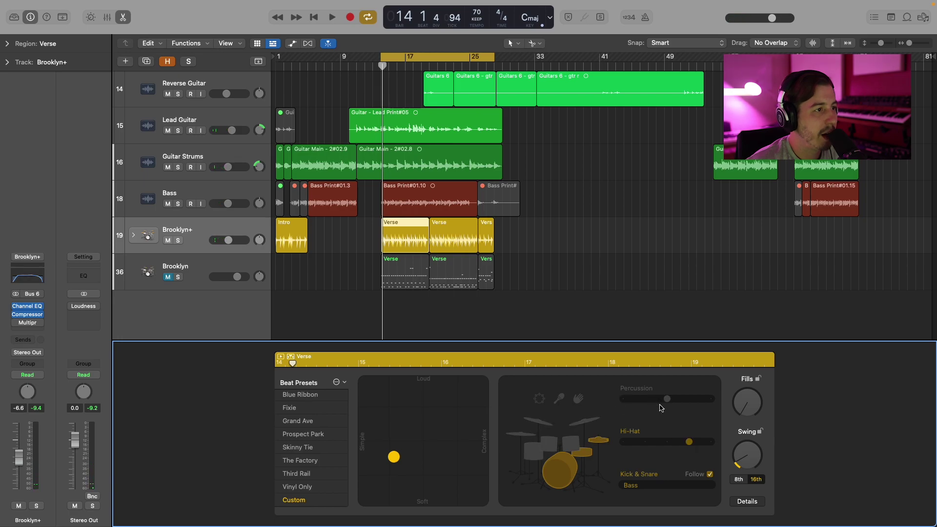
pyautogui.press('space')
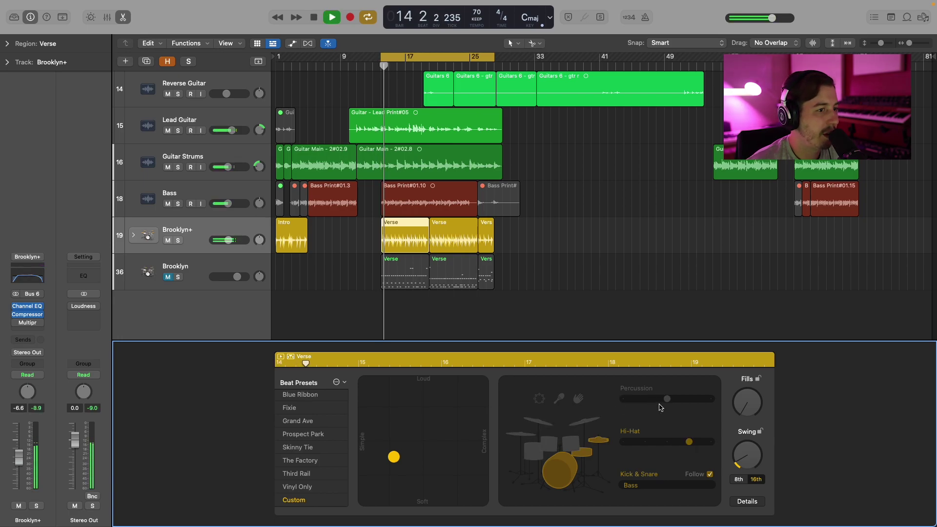
# Make the first Verse region's beat louder and more complex, replace the Hi-Hat with Cymbals variation 3, and audition it
pyautogui.moveTo(394, 457); pyautogui.dragTo(431, 415)
pyautogui.press('space')
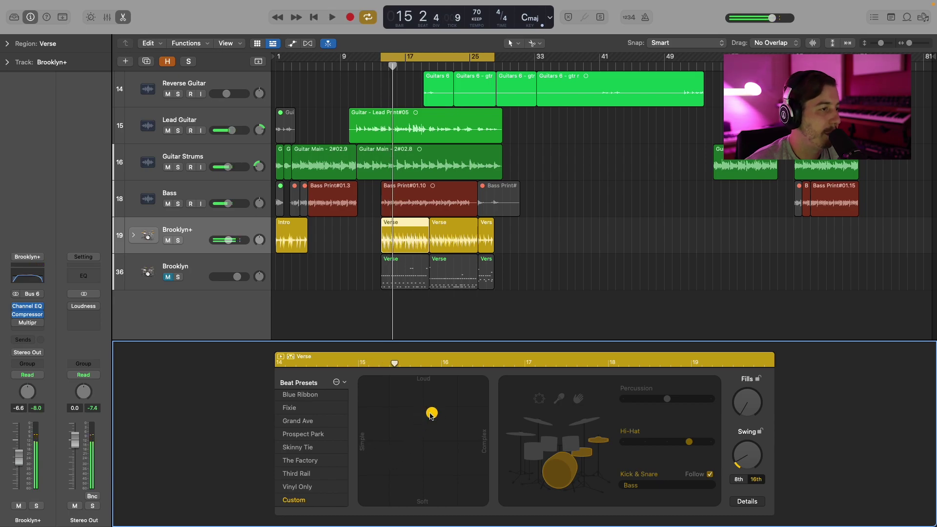
pyautogui.moveTo(431, 416); pyautogui.dragTo(445, 406)
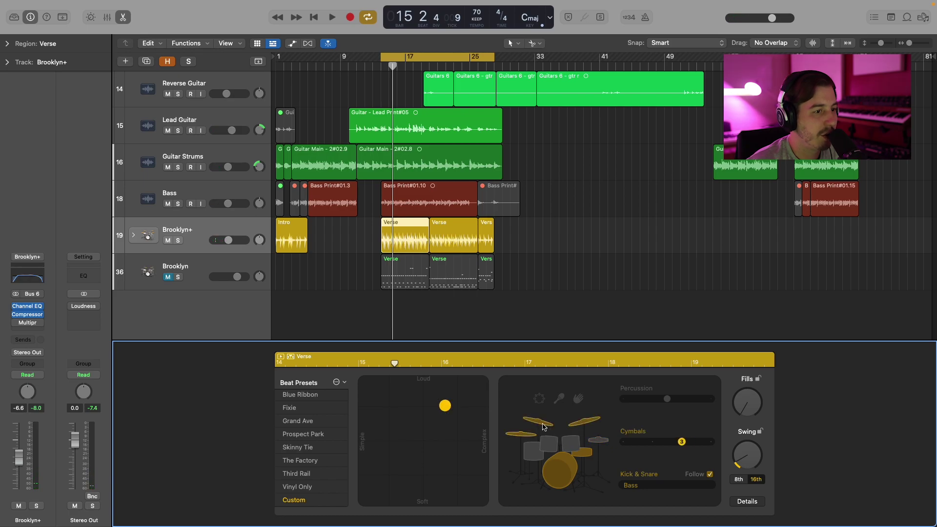
pyautogui.press('space')
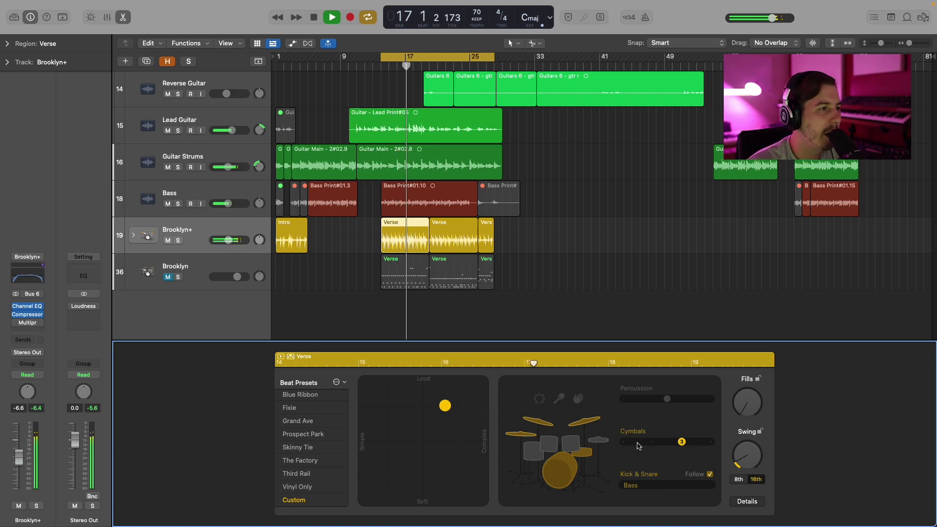
pyautogui.press('space')
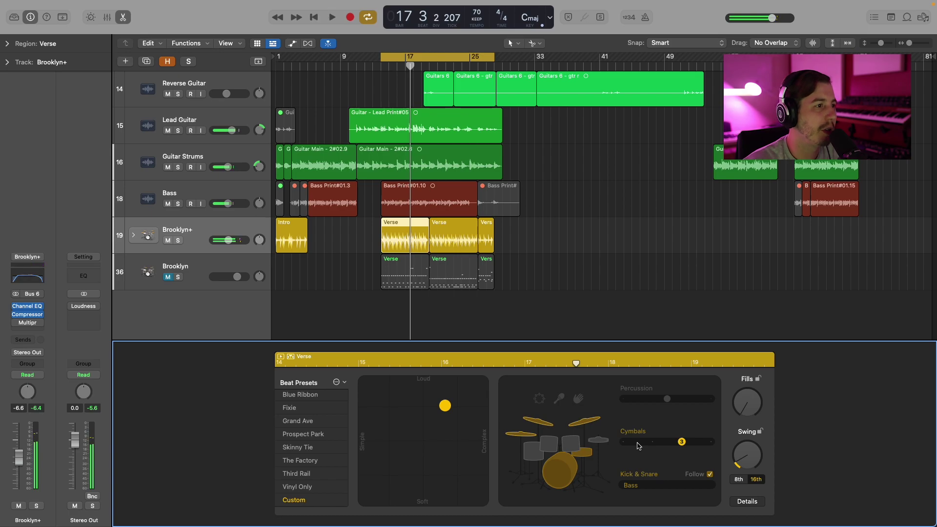
# Mute the Brooklyn+ track, unmute the Brooklyn track, and play the converted MIDI regions from bar 14 for comparison
pyautogui.click(168, 240)
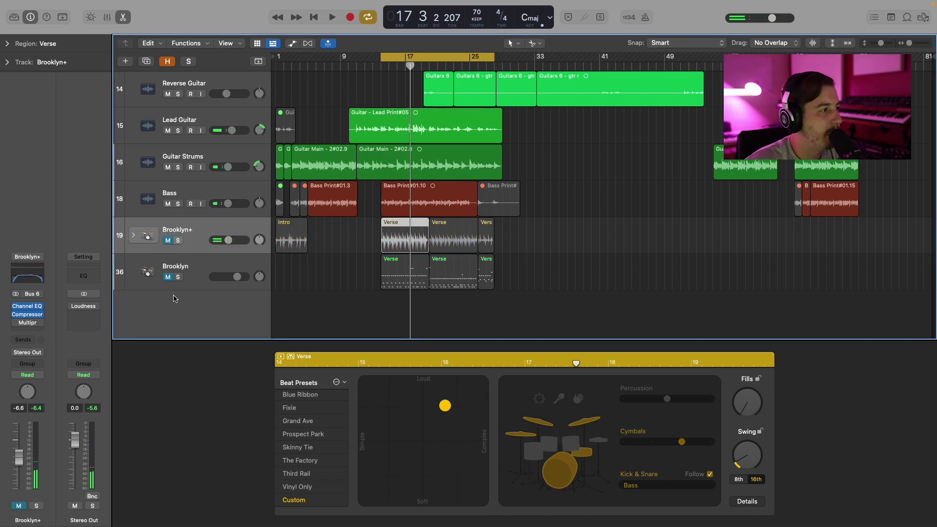
pyautogui.click(167, 277)
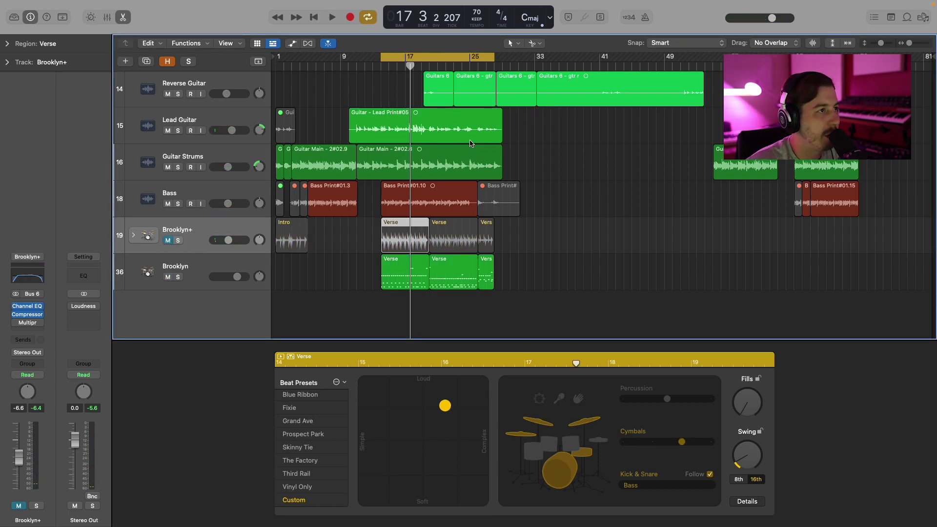
pyautogui.press('space')
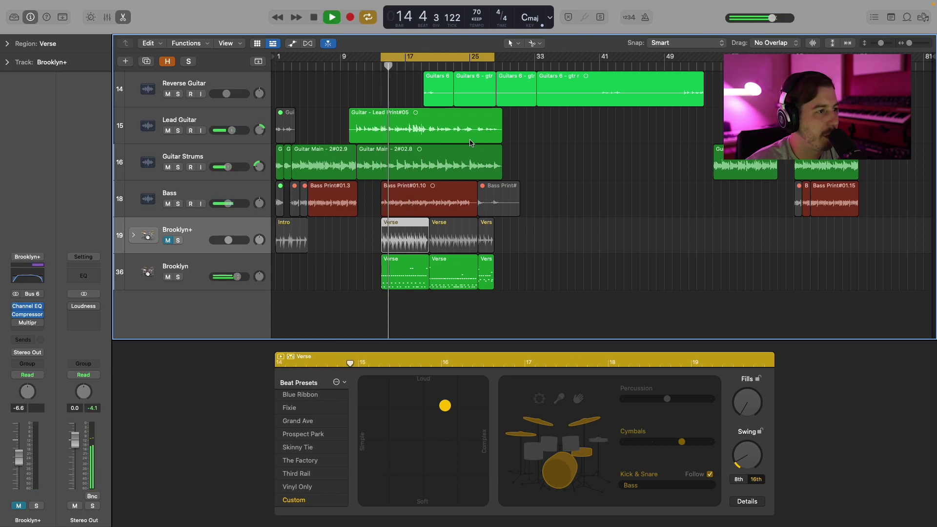
pyautogui.press('space')
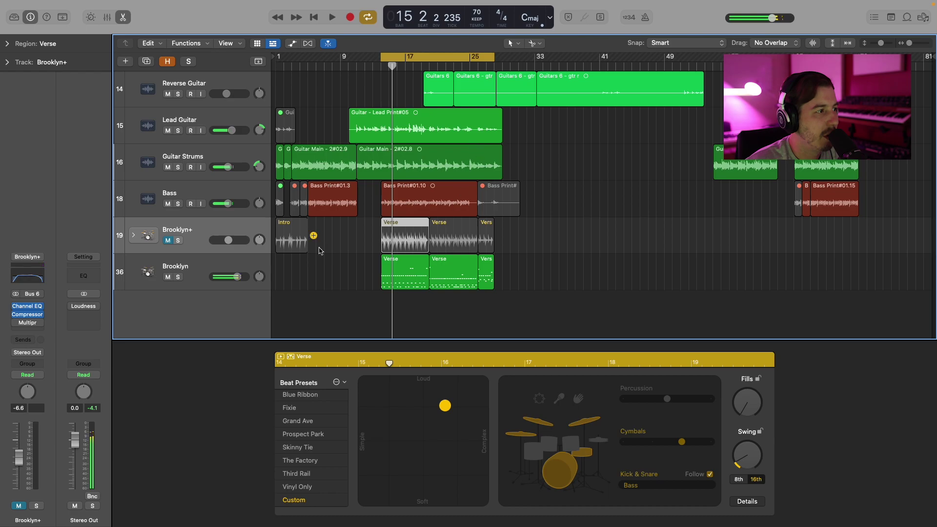
# Duplicate the Brooklyn+ Producer Kit track and move the three MIDI Verse regions from the Brooklyn track onto the duplicate
pyautogui.click(180, 261)
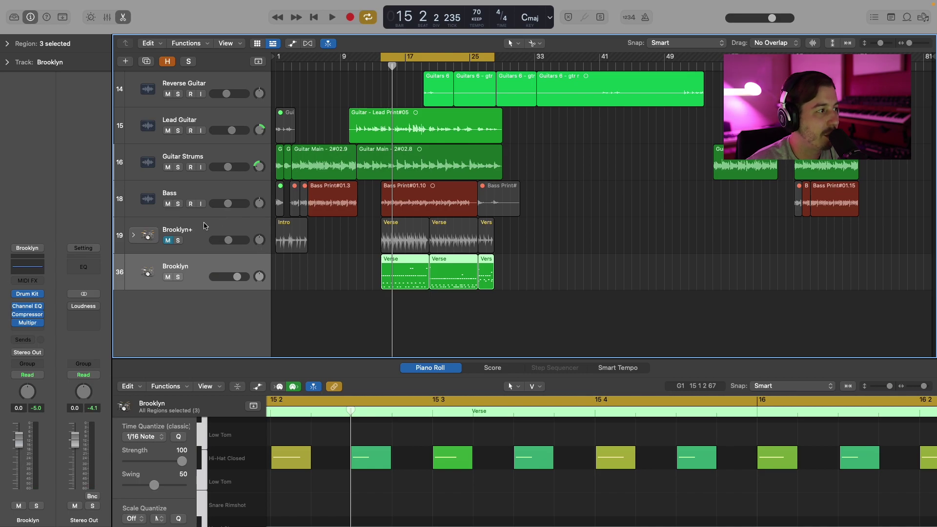
pyautogui.press('Up')
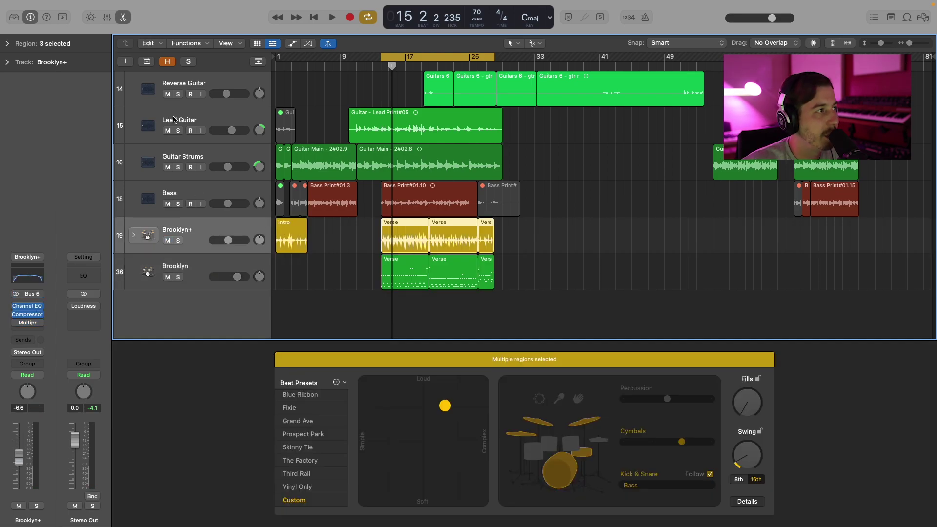
pyautogui.click(146, 61)
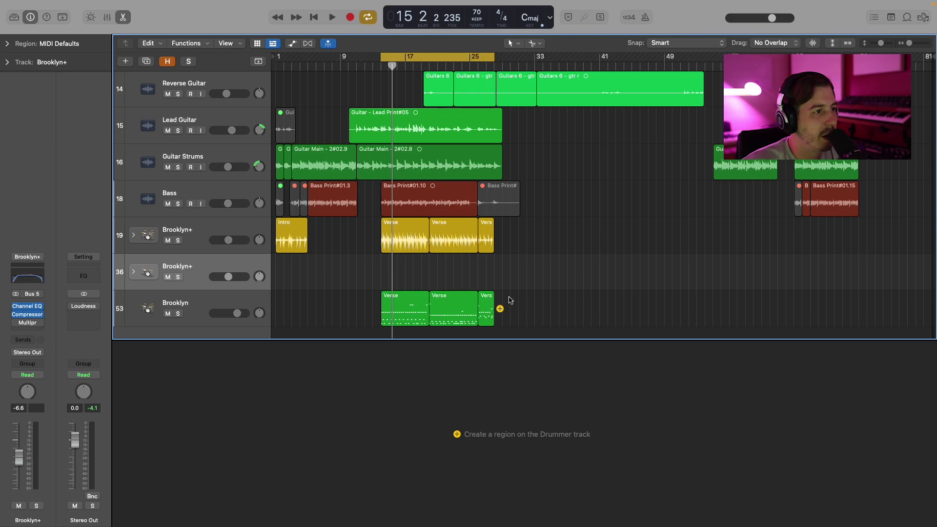
pyautogui.moveTo(549, 304); pyautogui.dragTo(413, 283)
# Delete the emptied Brooklyn track and mute the original Brooklyn+ Drummer track
pyautogui.click(197, 299)
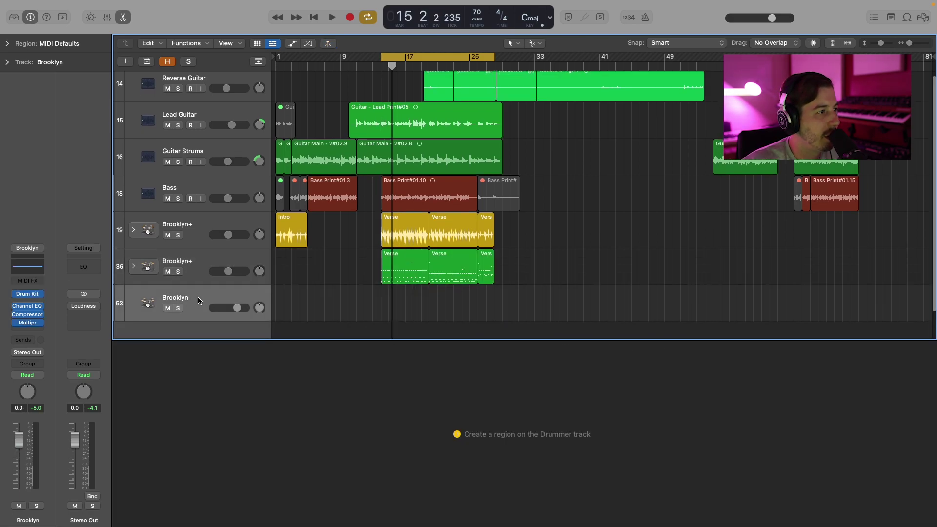
pyautogui.press('super+BackSpace')
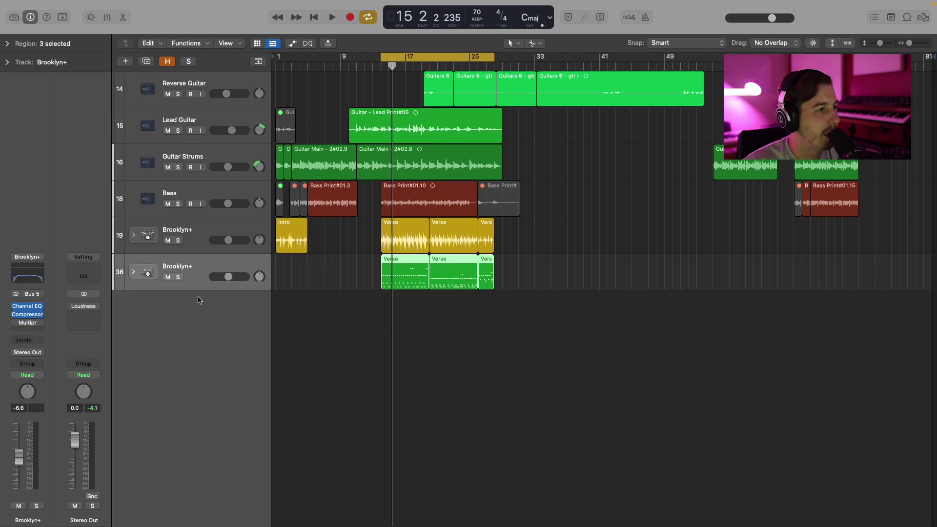
pyautogui.click(167, 240)
# Expand the duplicate Brooklyn+ track's individual drum channels, play them briefly, and check the track in the Mixer
pyautogui.click(133, 272)
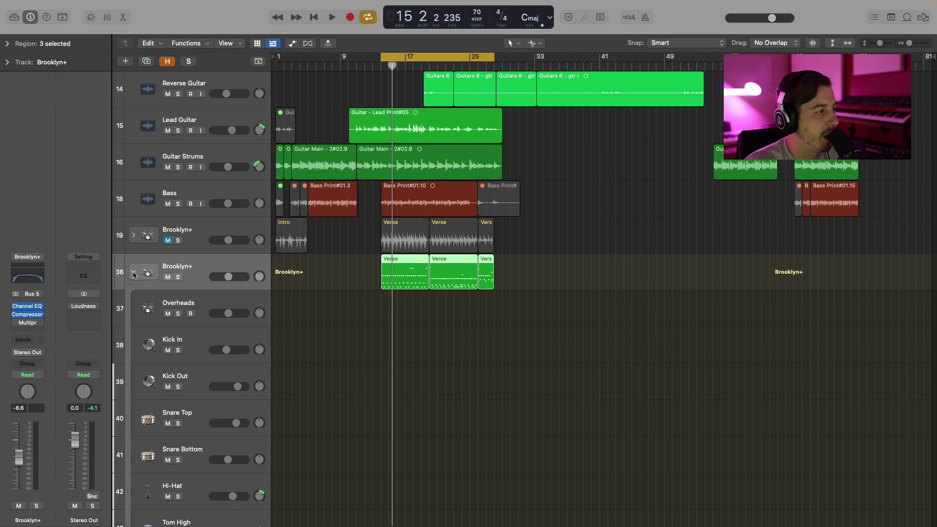
pyautogui.press('space')
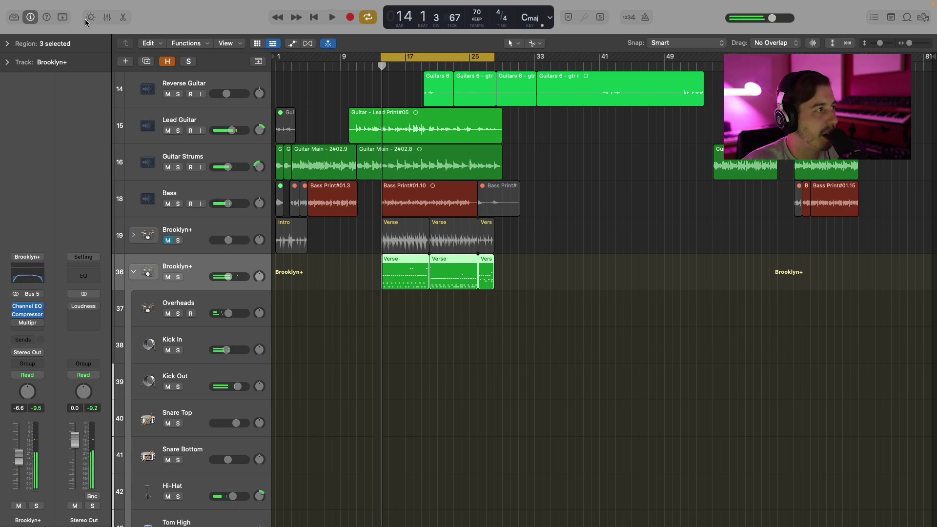
pyautogui.click(107, 17)
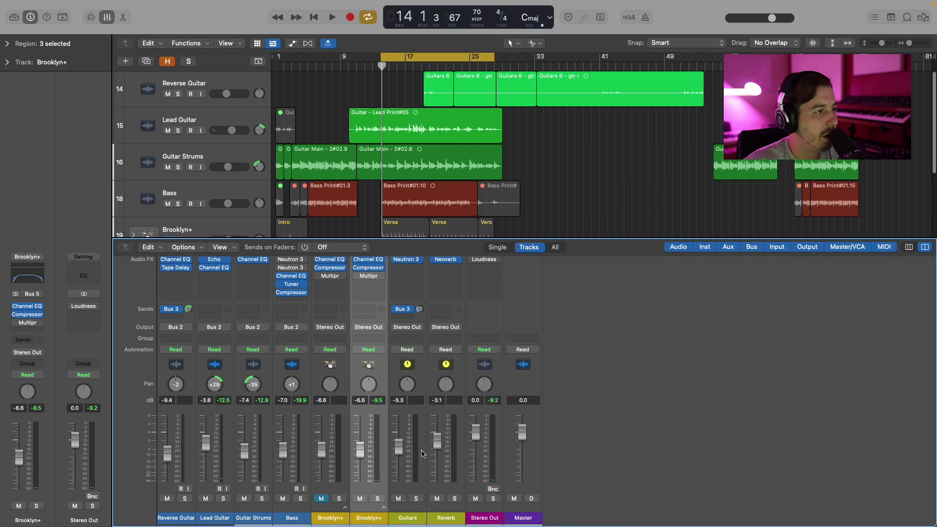
pyautogui.click(107, 18)
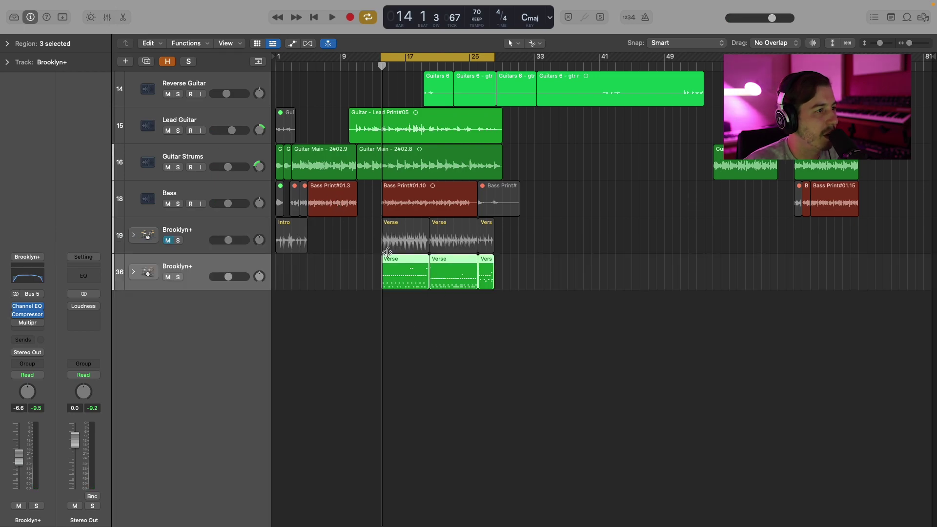
# Open the MIDI Verse regions in the Piano Roll and play the kick notes from bar 14
pyautogui.doubleClick(413, 260)
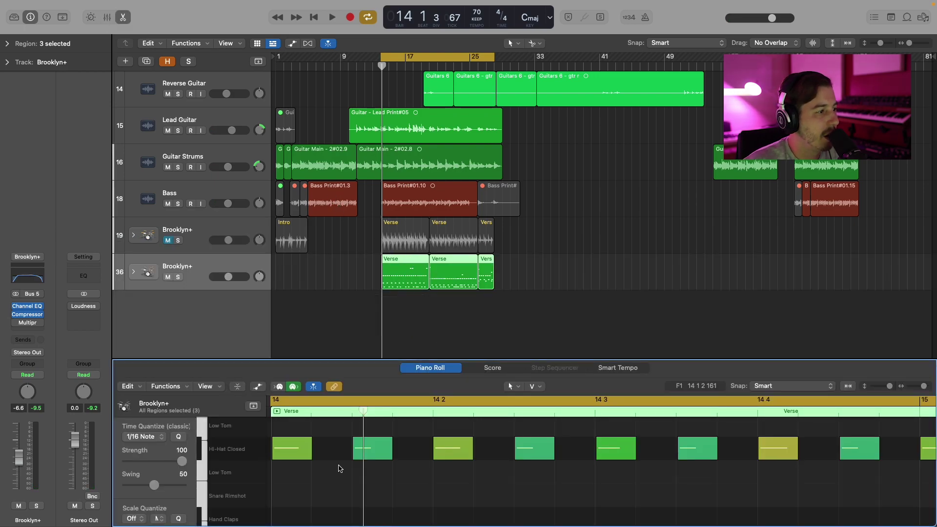
pyautogui.click(133, 272)
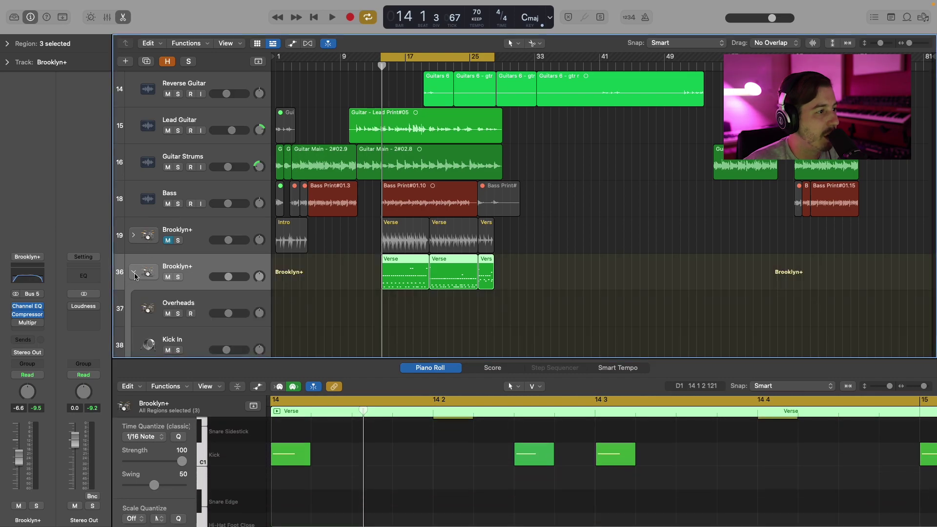
pyautogui.click(133, 272)
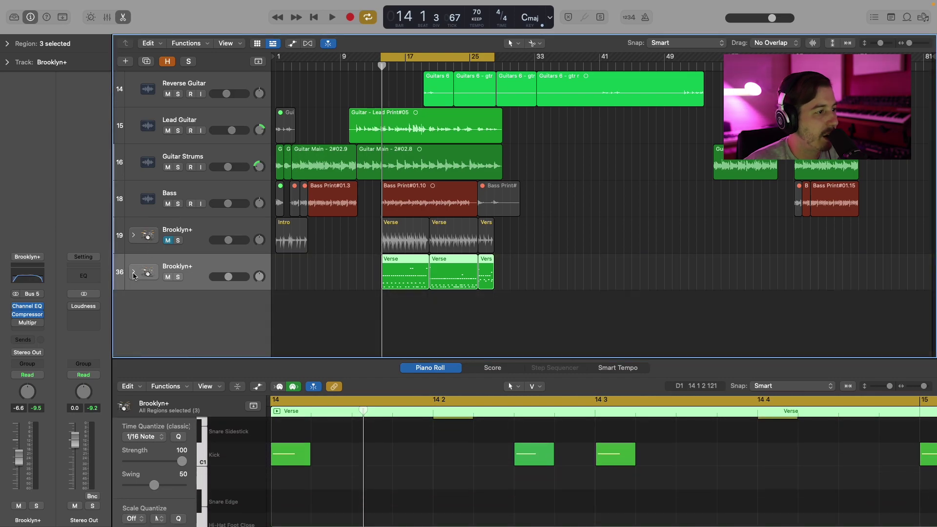
pyautogui.press('space')
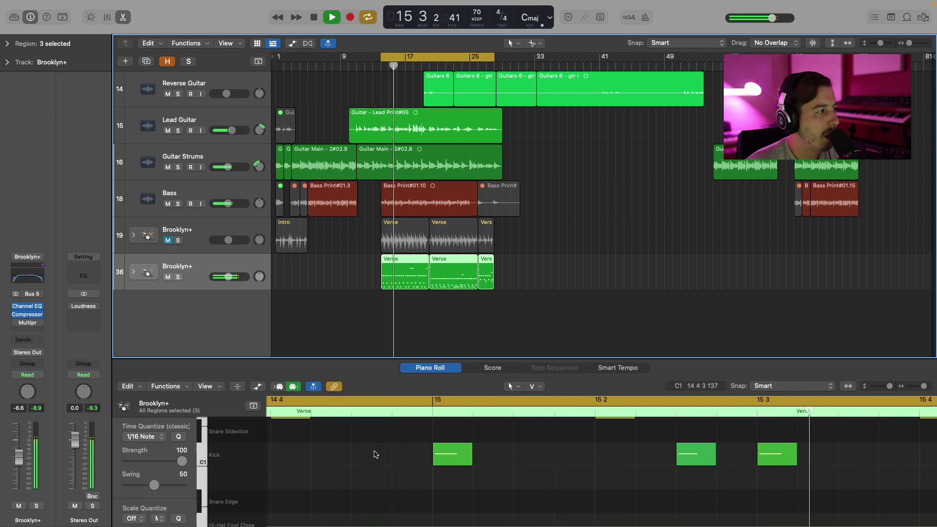
pyautogui.press('space')
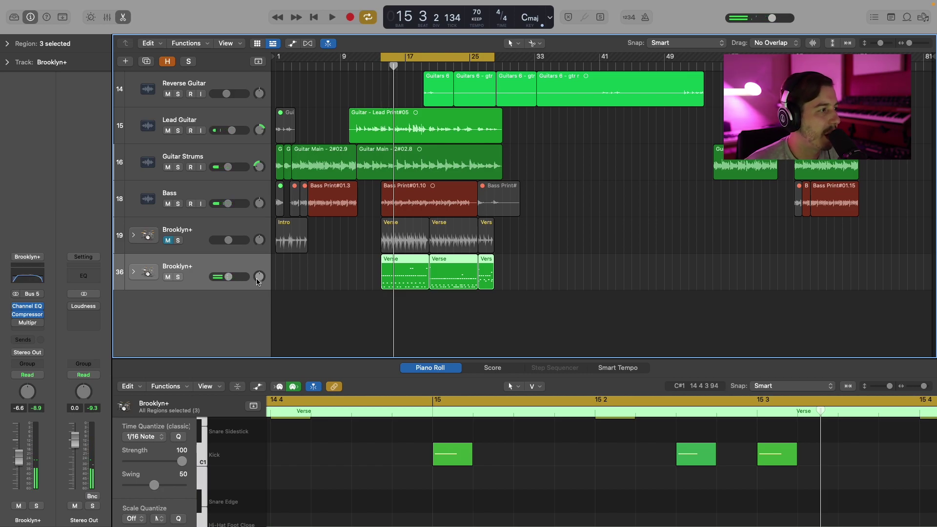
# Expand the duplicate MIDI Brooklyn+ track, look over its individual drum channels, and collapse it again
pyautogui.click(133, 272)
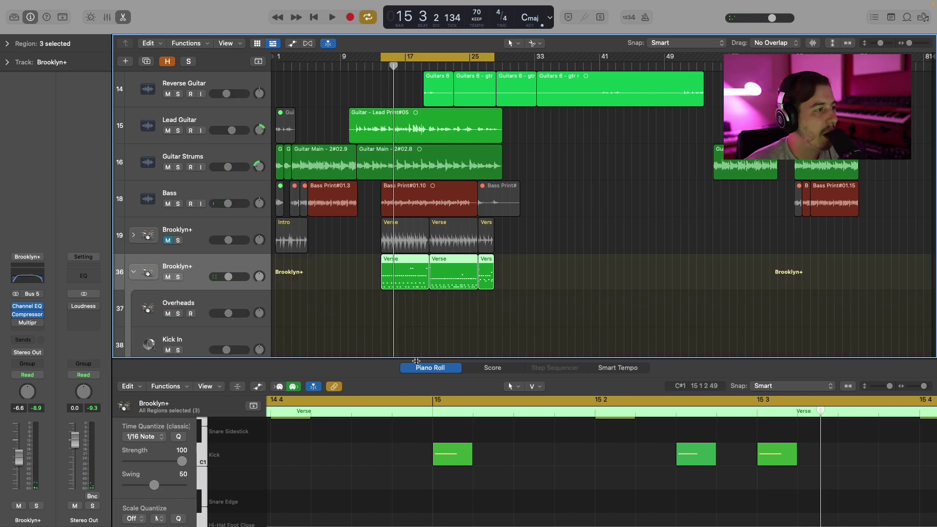
pyautogui.scroll(-10, 230, 314)
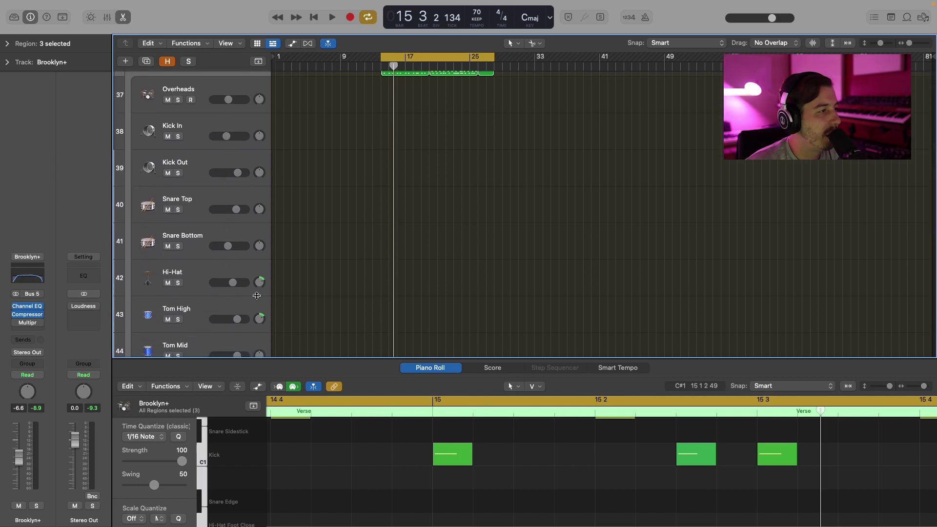
pyautogui.scroll(1, 256, 296)
pyautogui.scroll(6, 195, 253)
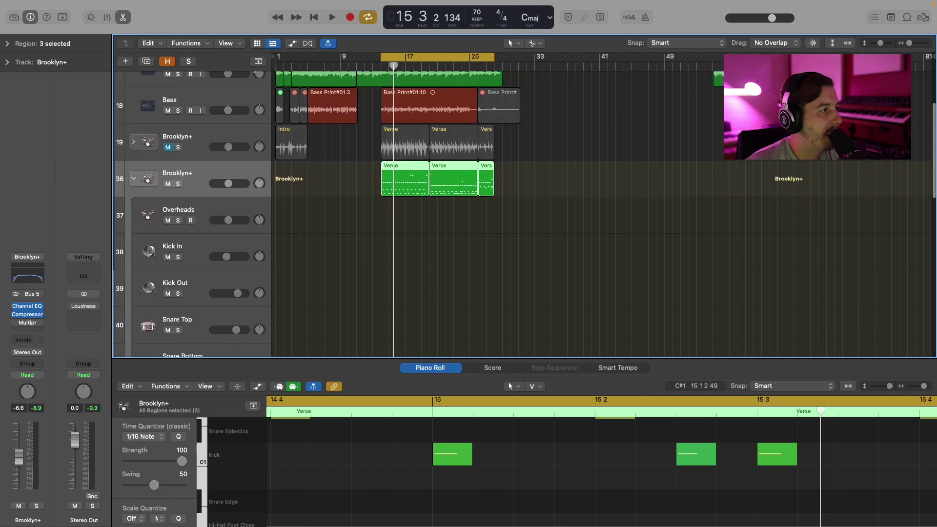
pyautogui.click(133, 207)
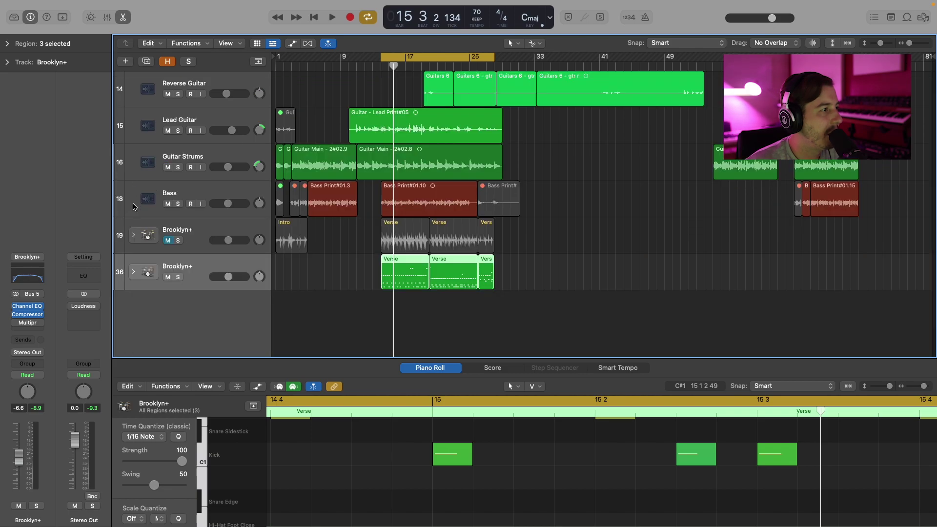
# Expand the original Brooklyn+ Drummer track, play briefly to check its individual channel meters, and collapse it
pyautogui.click(134, 236)
pyautogui.scroll(-5, 210, 264)
pyautogui.scroll(-1, 209, 263)
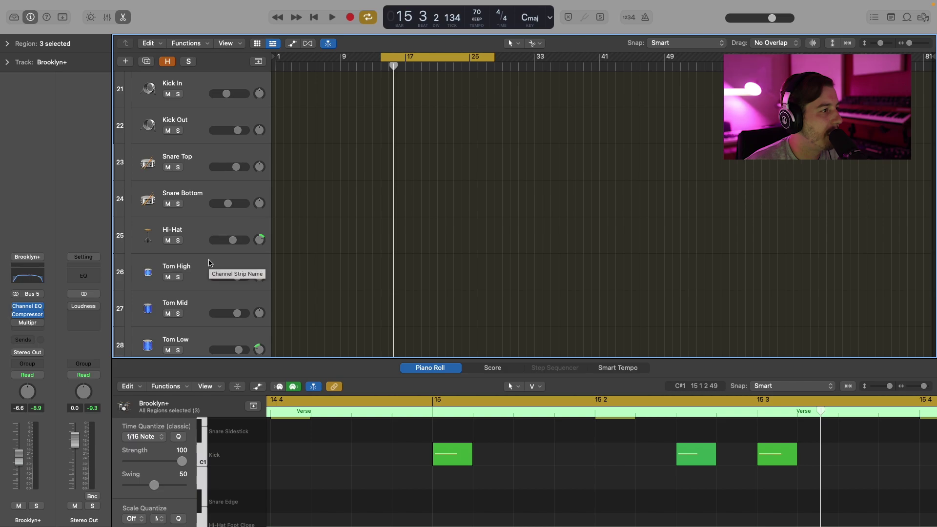
pyautogui.press('space')
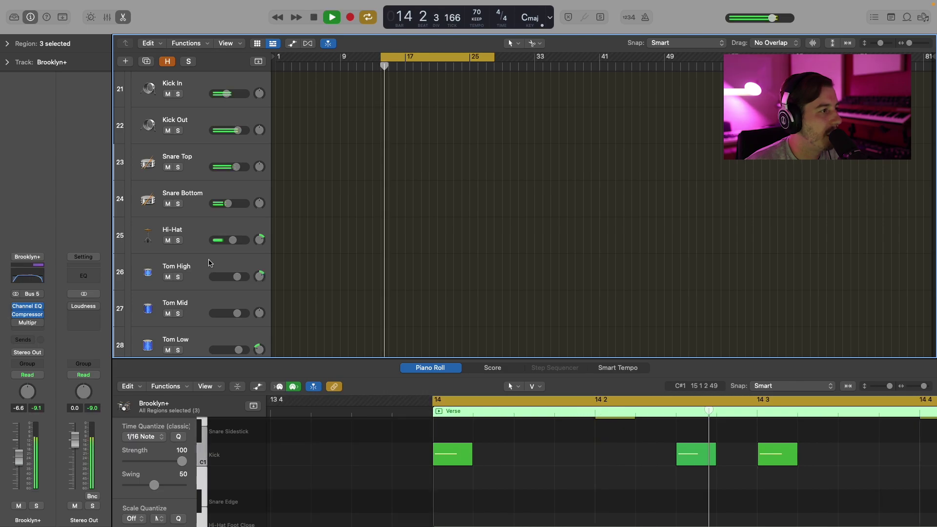
pyautogui.press('space')
pyautogui.scroll(10, 209, 263)
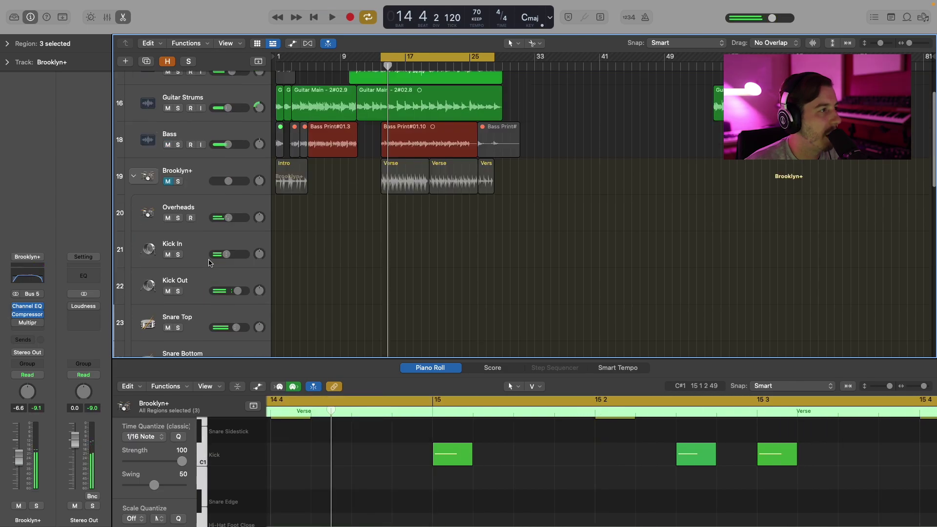
pyautogui.click(134, 237)
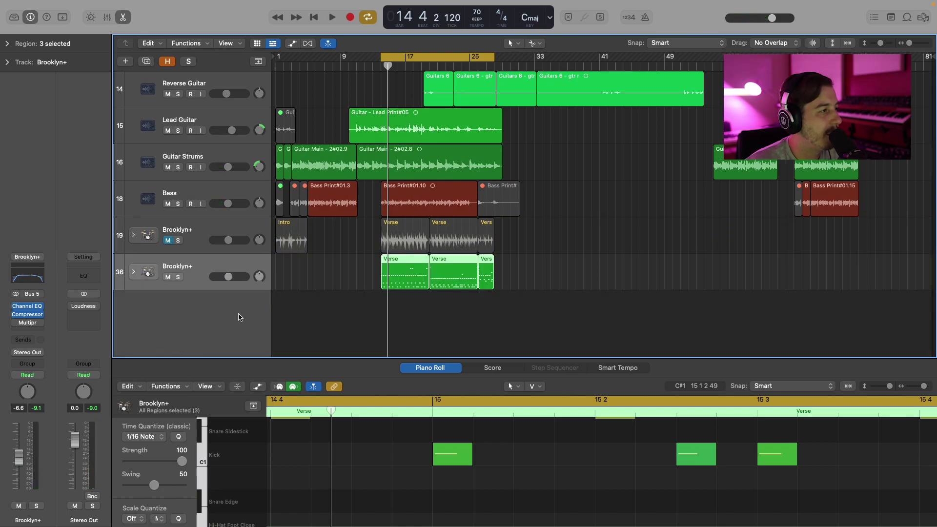
# Mute the MIDI Brooklyn+ duplicate, unmute the original Drummer track, and expand the original's drum channels in the Mixer
pyautogui.click(168, 277)
pyautogui.click(167, 240)
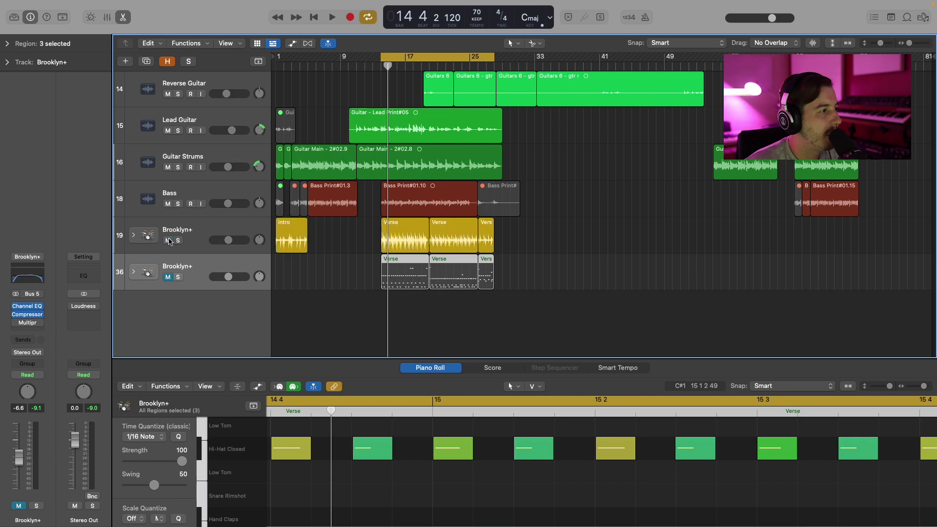
pyautogui.click(198, 229)
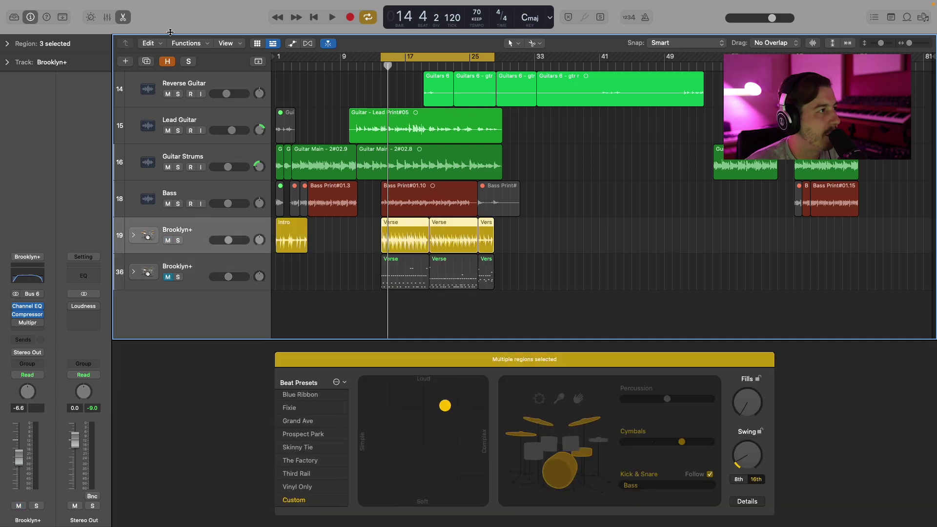
pyautogui.click(107, 18)
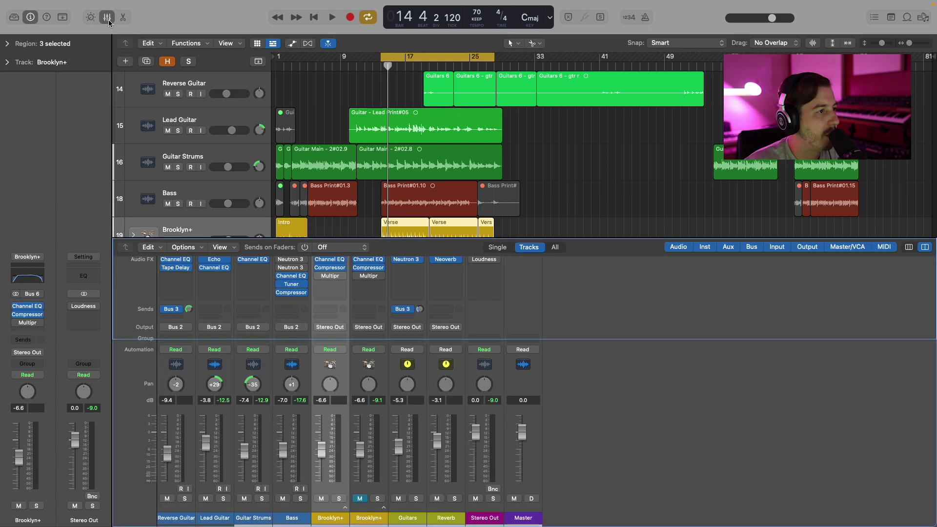
pyautogui.click(345, 509)
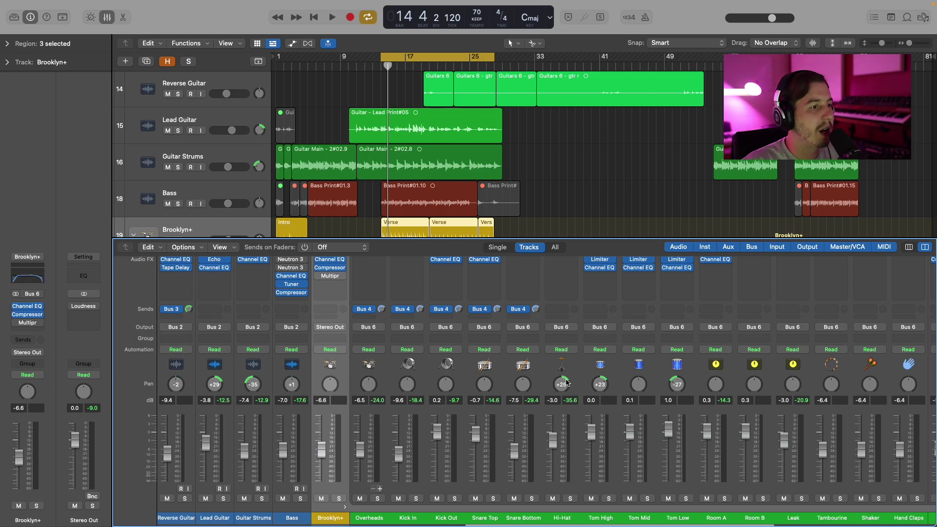
# Pan the original kit's Hi-Hat to -25, Tom Low to +20, Tom High to -11, and both Snare channels to -4
pyautogui.moveTo(560, 380); pyautogui.dragTo(550, 417)
pyautogui.click(677, 384)
pyautogui.moveTo(677, 359); pyautogui.dragTo(677, 341)
pyautogui.moveTo(601, 379); pyautogui.dragTo(601, 393)
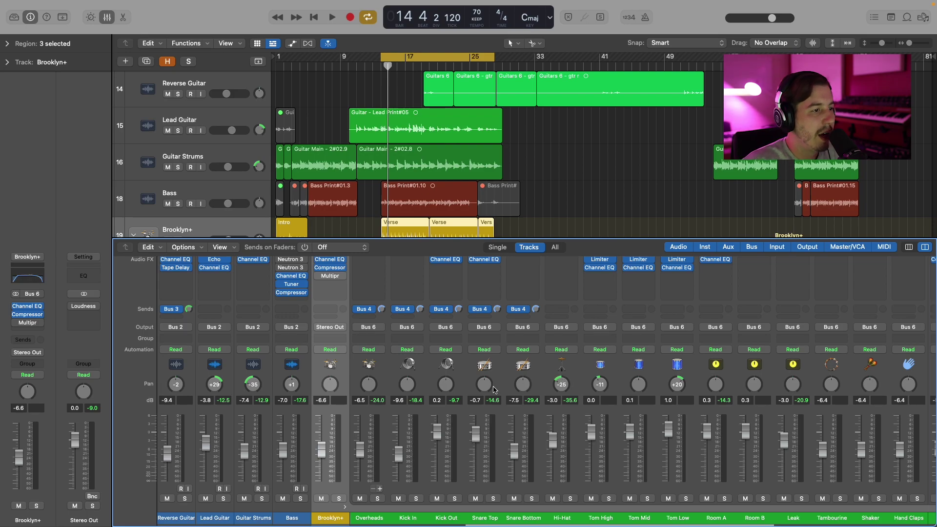
pyautogui.moveTo(480, 386); pyautogui.dragTo(521, 389)
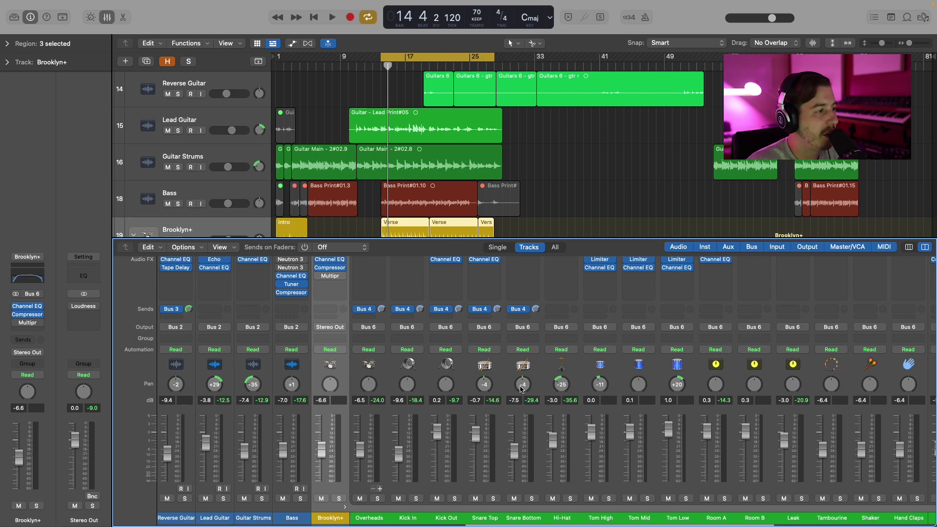
# Play the drum mix with the new panning and look over the kit's channel strips in the Mixer
pyautogui.press('space')
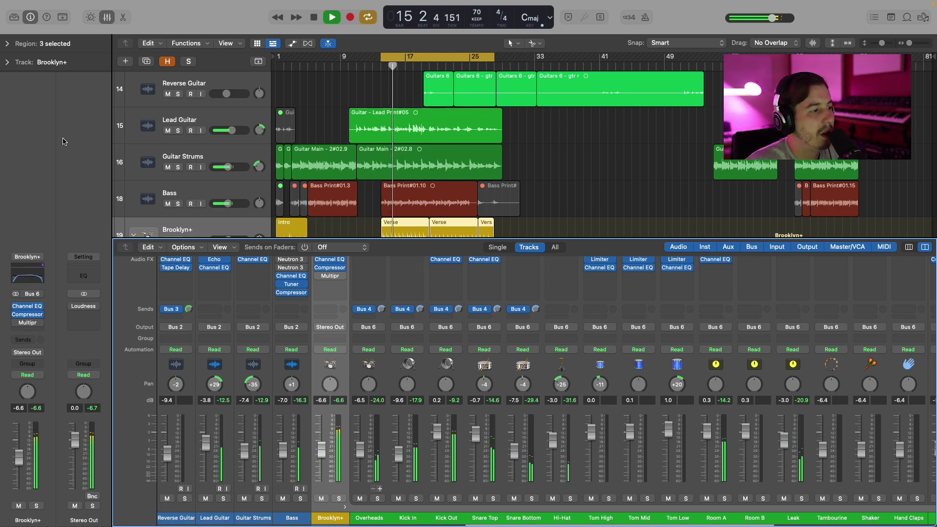
pyautogui.press('space')
pyautogui.scroll(3, 412, 343)
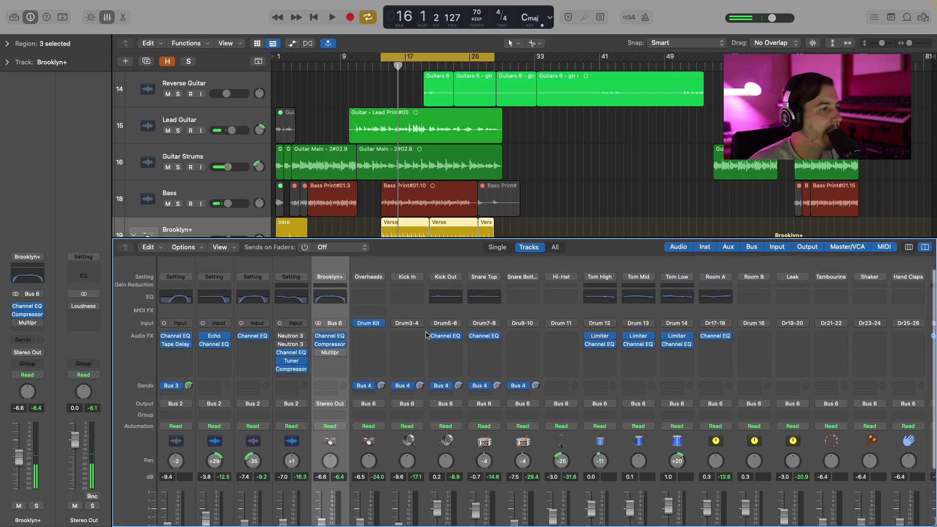
pyautogui.scroll(-1, 390, 392)
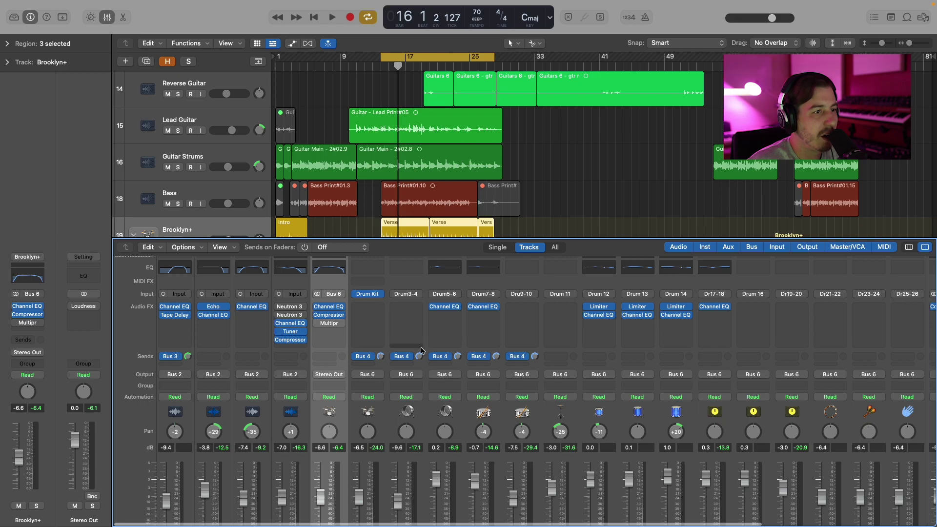
pyautogui.scroll(-2, 488, 414)
pyautogui.hscroll(3, 630, 468)
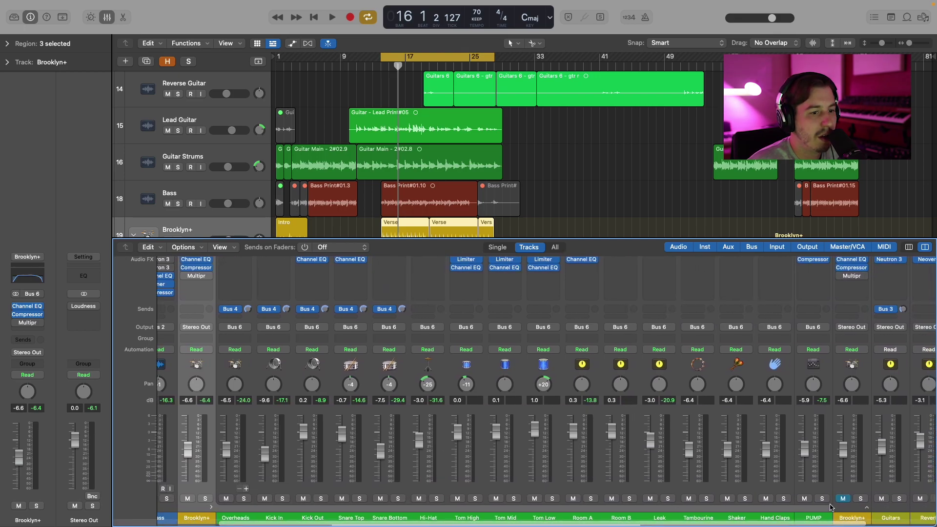
# Bypass the Compressor on the Pump channel during playback, and close the expanded kit channels and the Mixer
pyautogui.scroll(4, 818, 488)
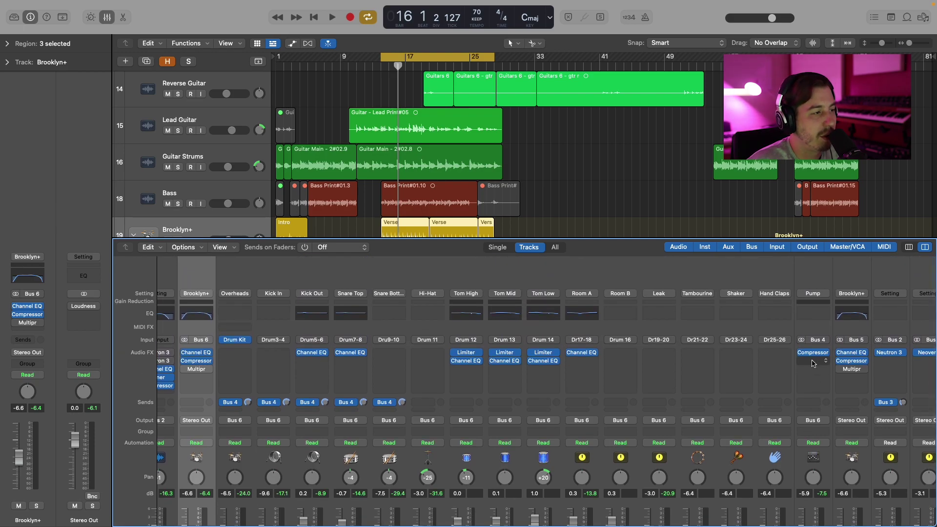
pyautogui.scroll(-1, 812, 366)
pyautogui.press('space')
pyautogui.moveTo(803, 337)
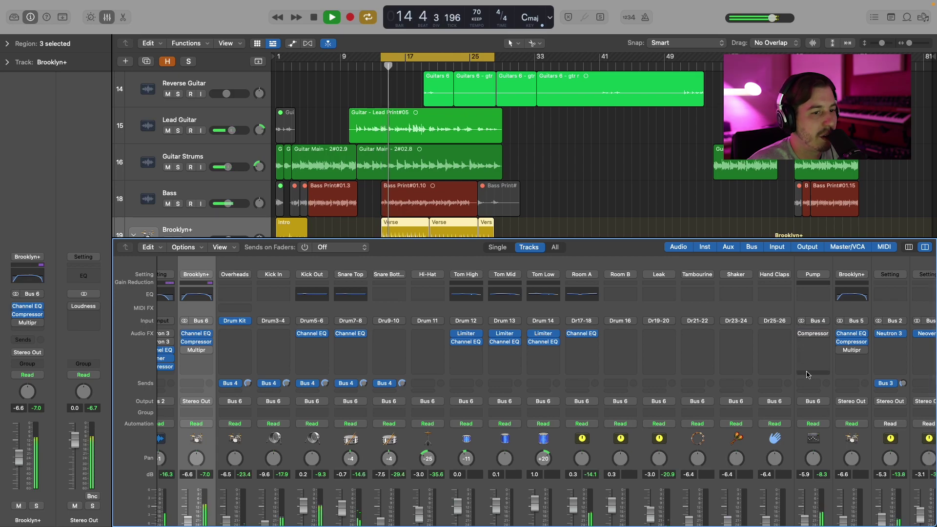
pyautogui.scroll(-3, 807, 374)
pyautogui.press('space')
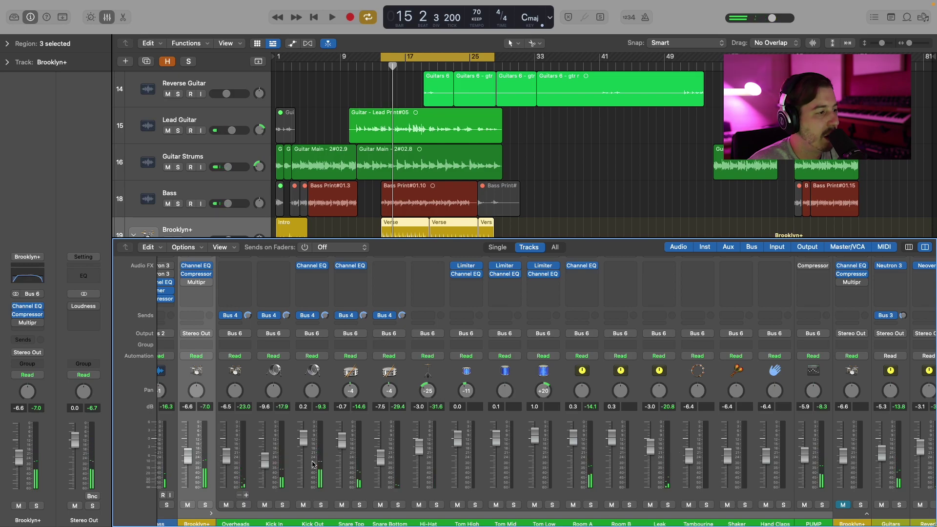
pyautogui.click(211, 515)
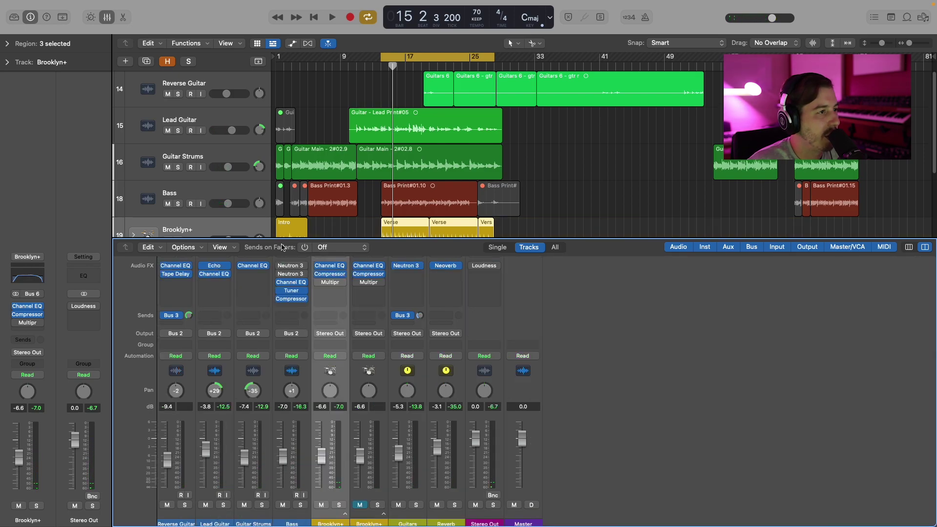
pyautogui.click(112, 17)
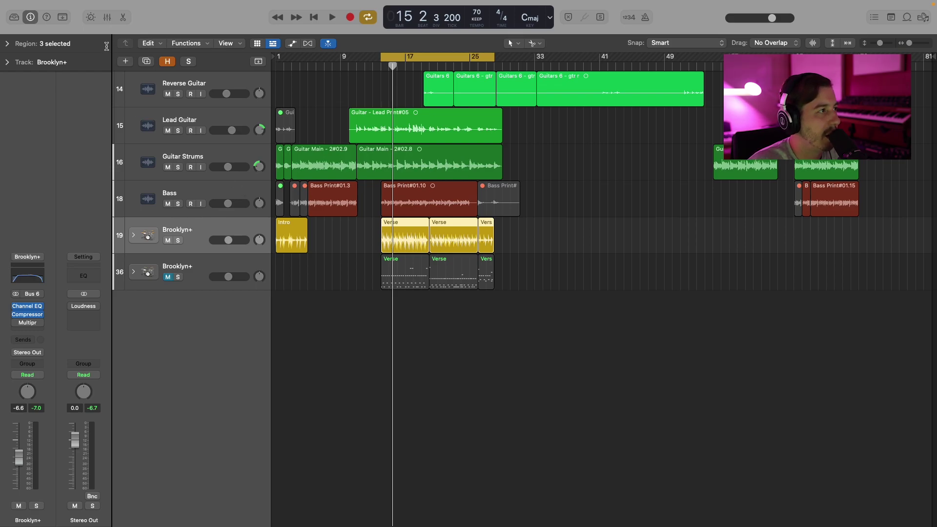
# Duplicate the original Brooklyn+ track, move the three MIDI Verse regions onto it, delete the emptied track, and mute the original
pyautogui.click(150, 66)
pyautogui.moveTo(568, 317); pyautogui.dragTo(378, 317)
pyautogui.moveTo(449, 302); pyautogui.dragTo(448, 266)
pyautogui.click(205, 306)
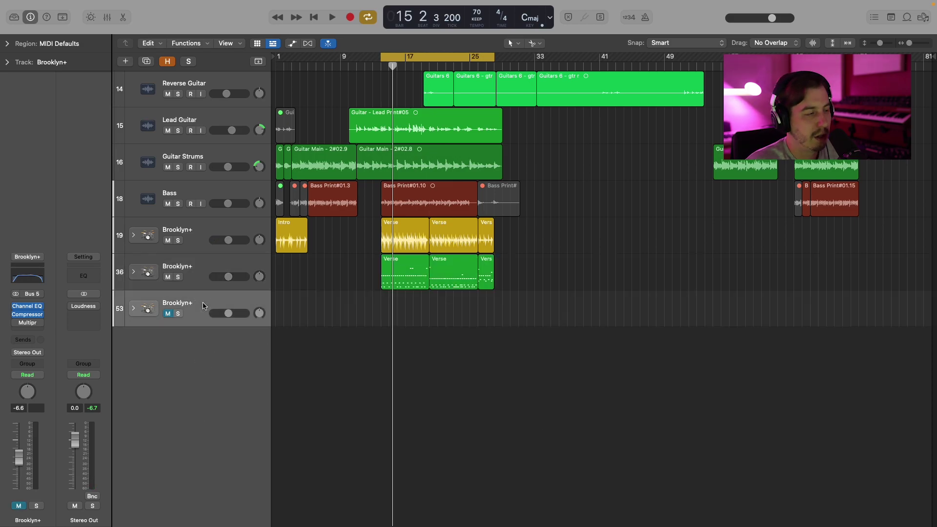
pyautogui.press('super+BackSpace')
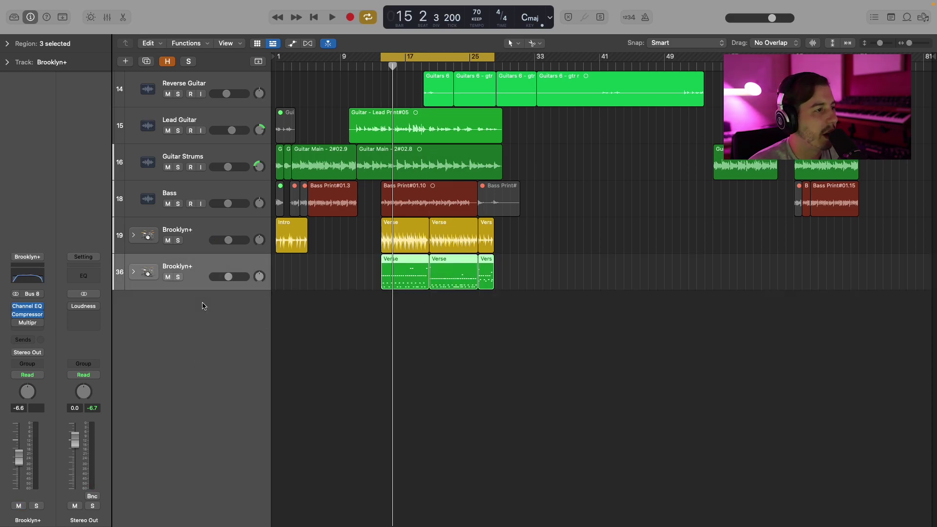
pyautogui.click(169, 240)
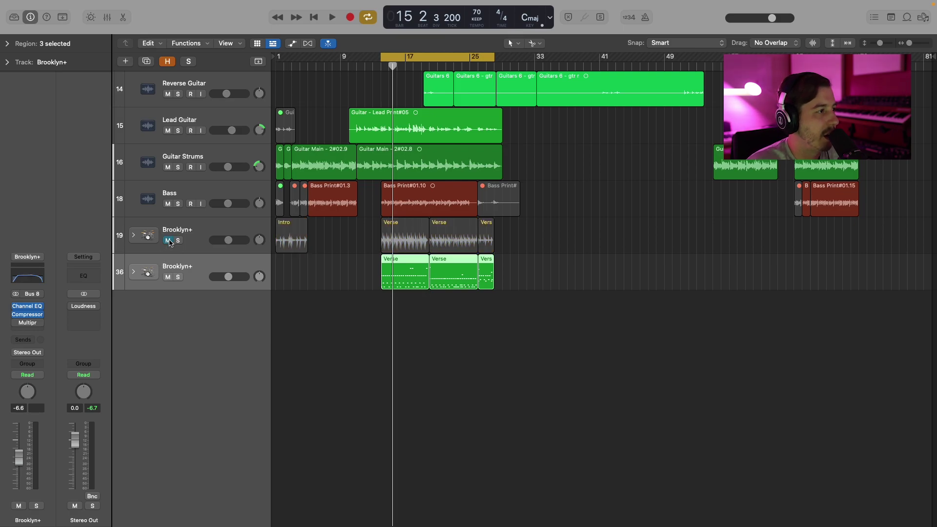
# Check the drum channel panning on the new MIDI Brooklyn+ track and play the Verse briefly
pyautogui.click(133, 271)
pyautogui.scroll(-5, 195, 356)
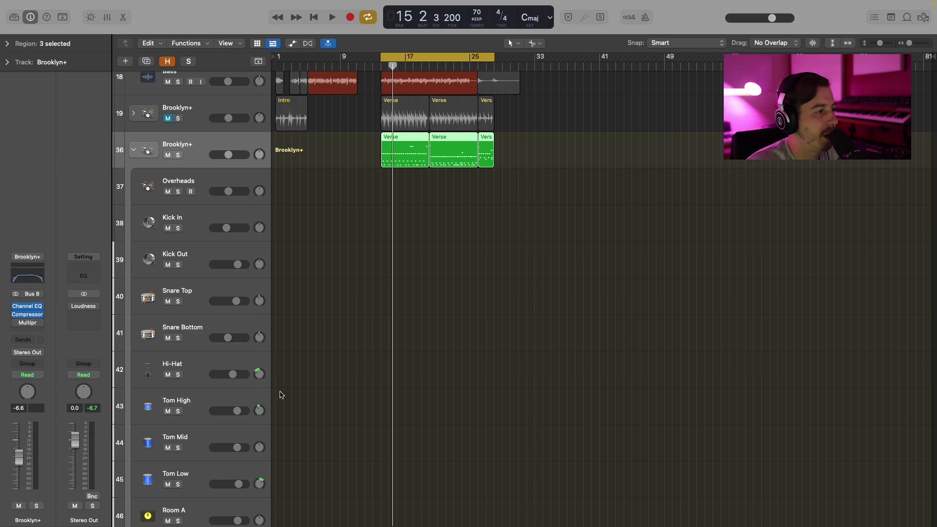
pyautogui.click(132, 150)
pyautogui.scroll(5, 132, 152)
pyautogui.press('space')
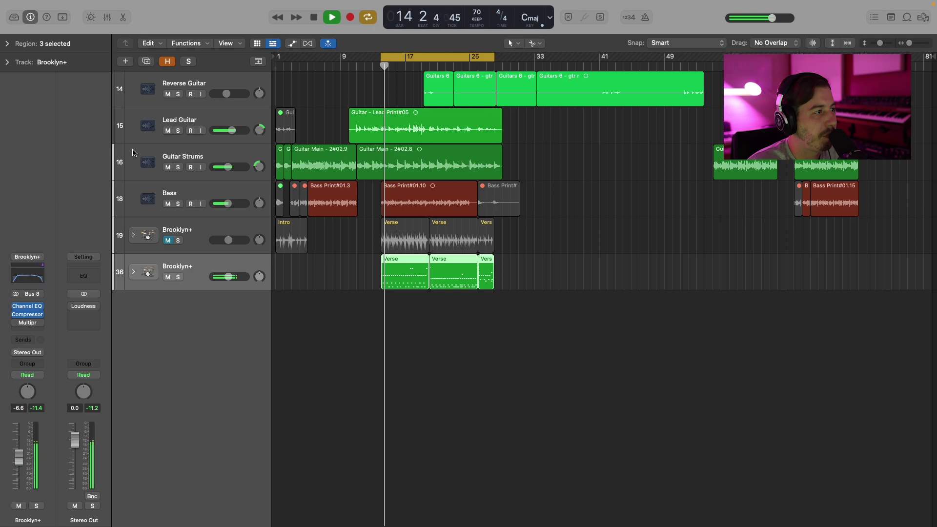
pyautogui.press('space')
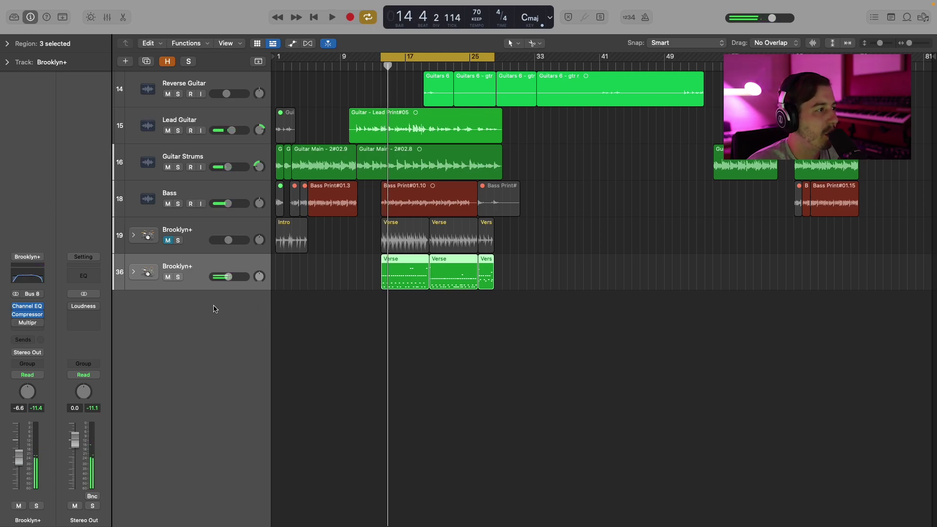
# Mute the MIDI Brooklyn+ track, unmute the original Drummer track, and play it briefly
pyautogui.click(168, 277)
pyautogui.click(167, 240)
pyautogui.press('space')
pyautogui.press('space')
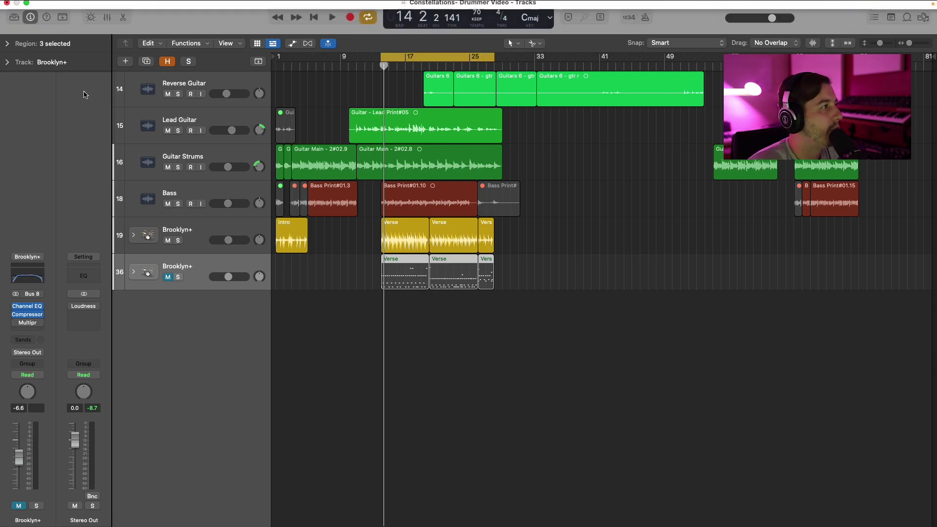
# Show the toolbar and split all regions at the locators of the Verse cycle range
pyautogui.click(63, 18)
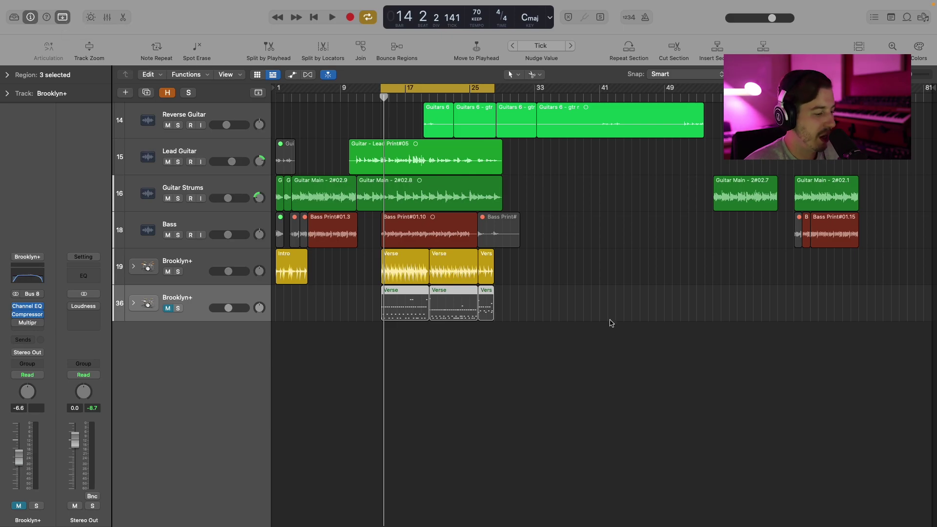
pyautogui.press('super+a')
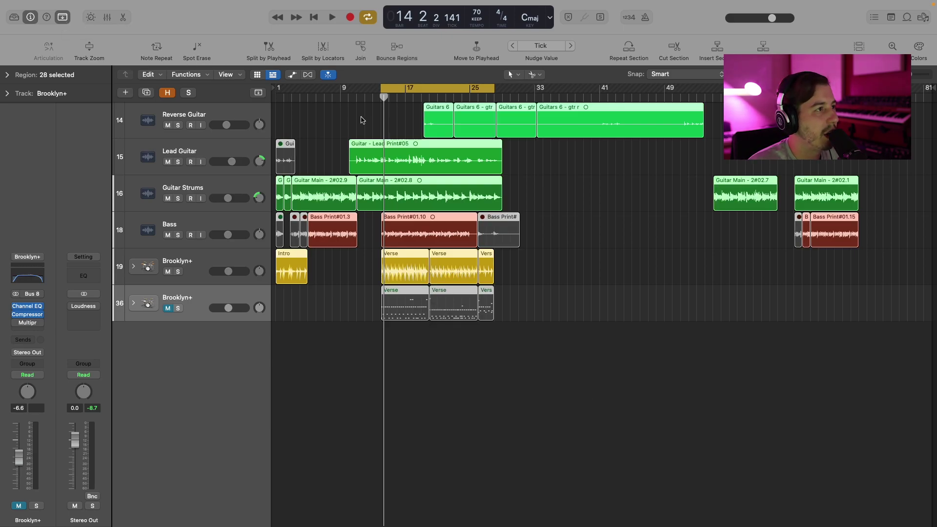
pyautogui.click(323, 48)
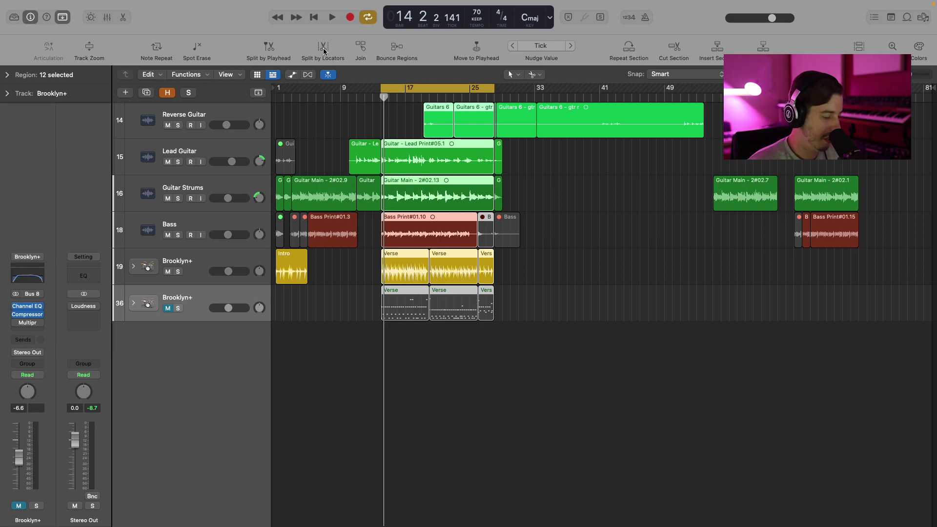
pyautogui.press('super+d')
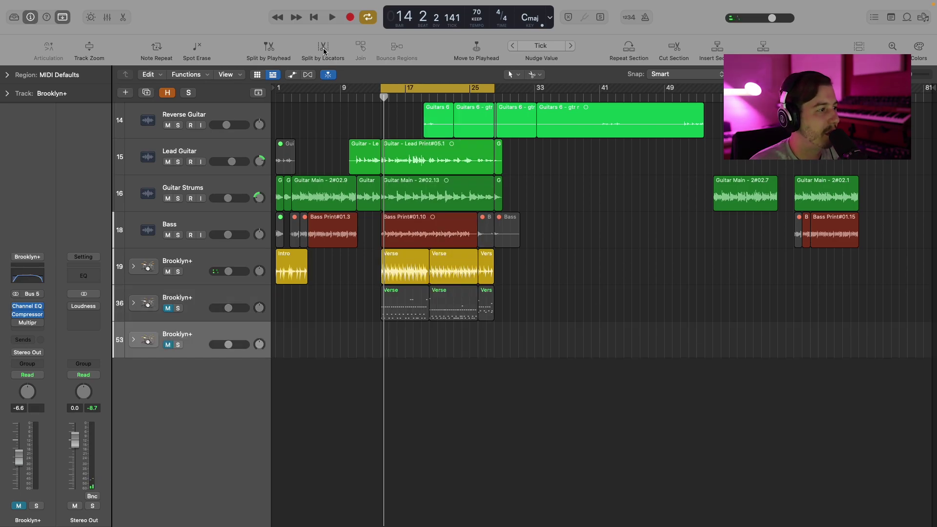
pyautogui.press('super+z')
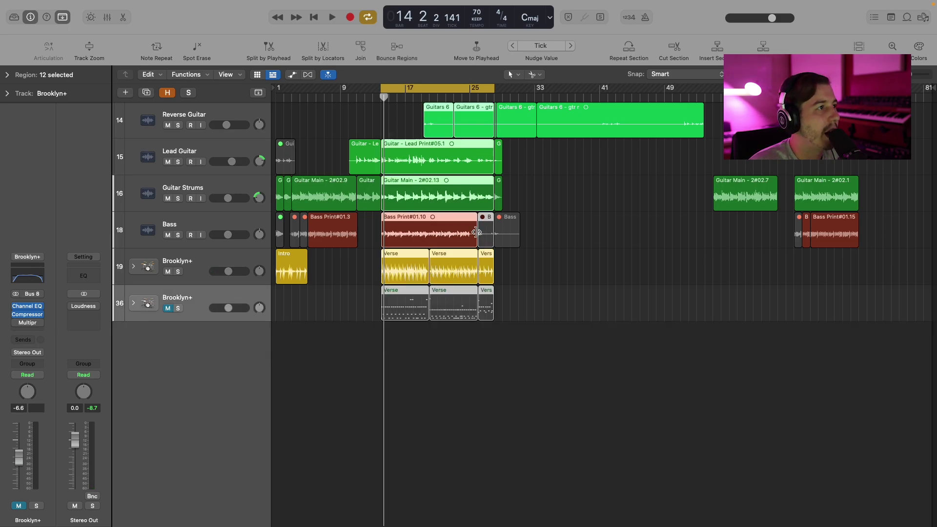
# Repeat the Verse section once, extend the cycle range over both Verse sections, and play the start briefly
pyautogui.click(629, 48)
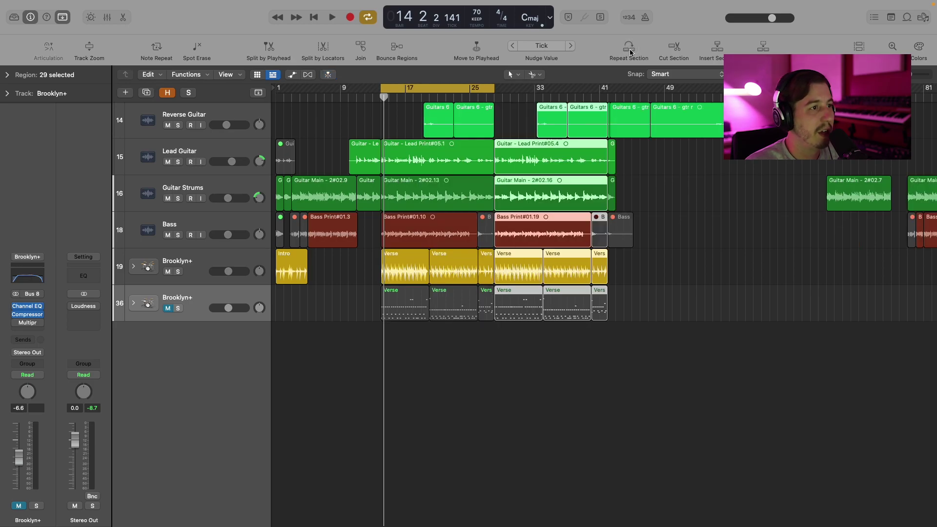
pyautogui.moveTo(492, 88); pyautogui.dragTo(607, 97)
pyautogui.press('space')
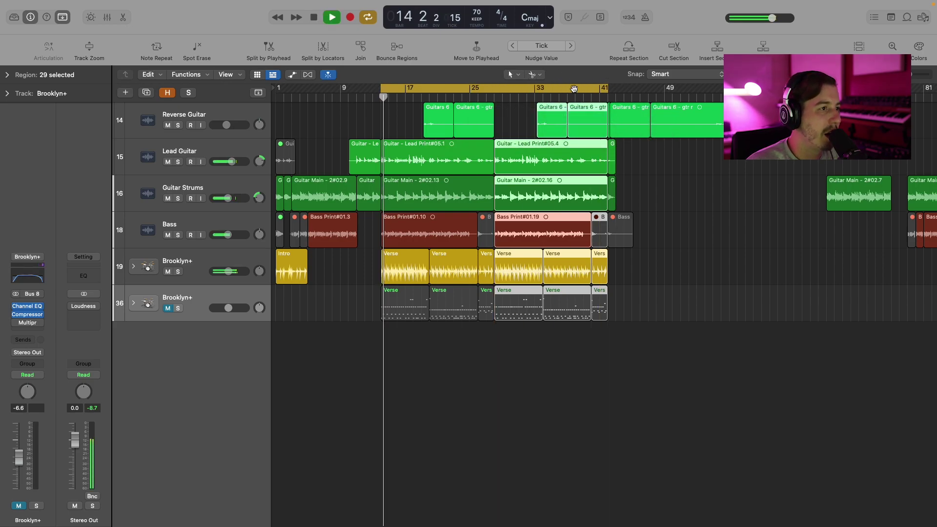
pyautogui.press('space')
# Replace the repeated Verse regions on the MIDI Brooklyn+ track with copies of the three repeated Drummer regions converted to MIDI
pyautogui.moveTo(642, 294); pyautogui.dragTo(520, 333)
pyautogui.press('Delete')
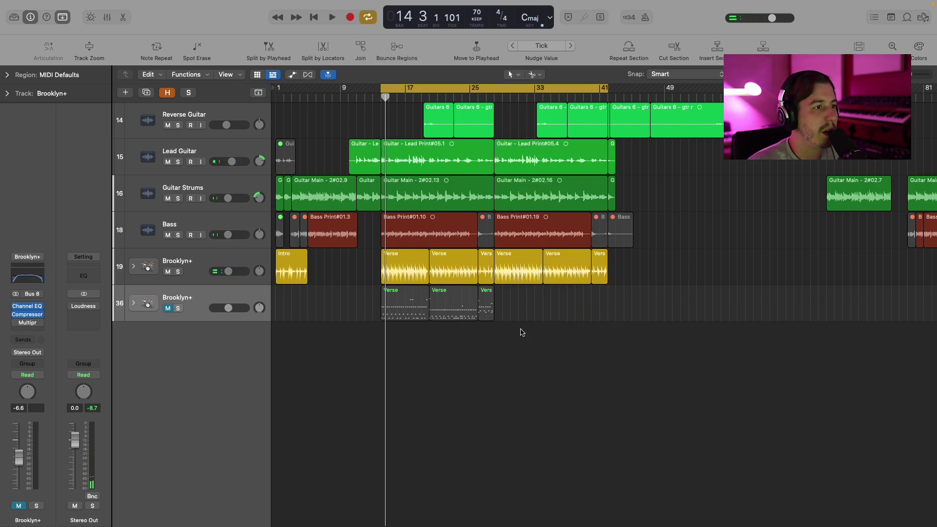
pyautogui.moveTo(675, 266); pyautogui.dragTo(516, 281)
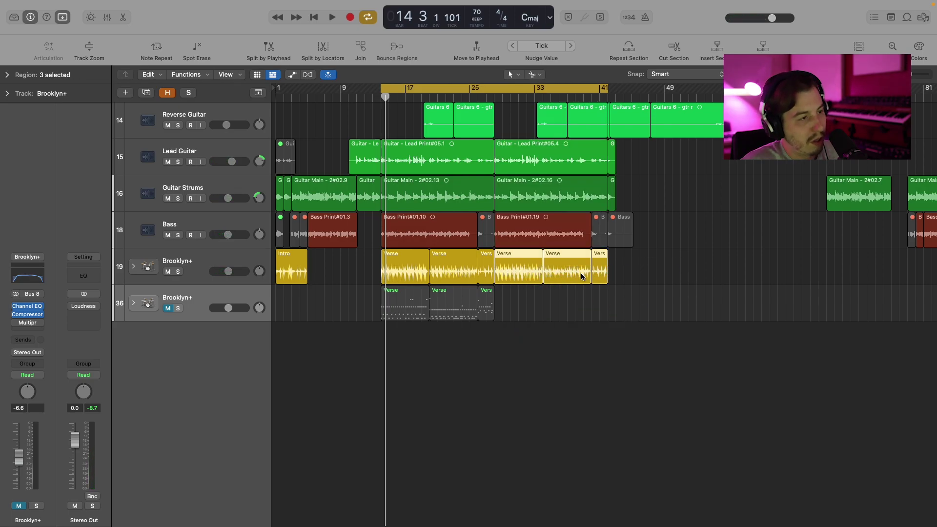
pyautogui.moveTo(566, 256); pyautogui.dragTo(565, 293)
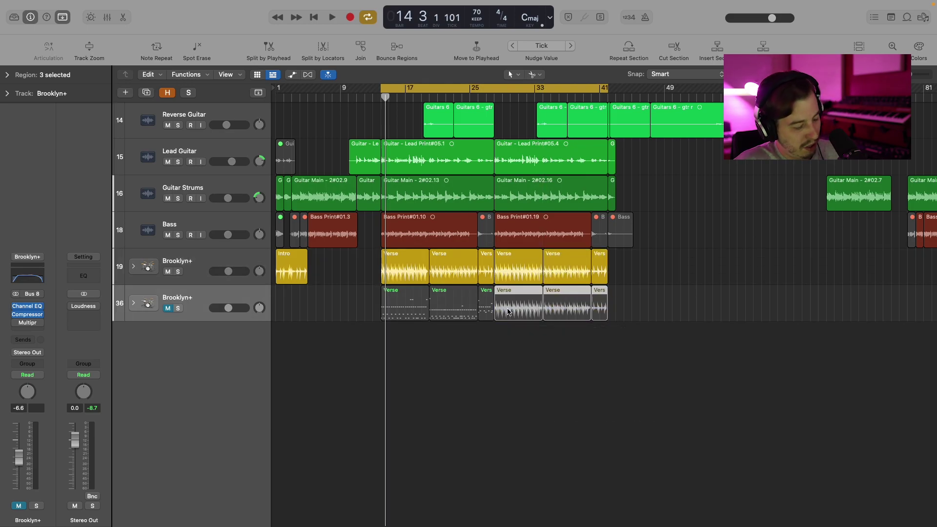
pyautogui.rightClick(518, 291)
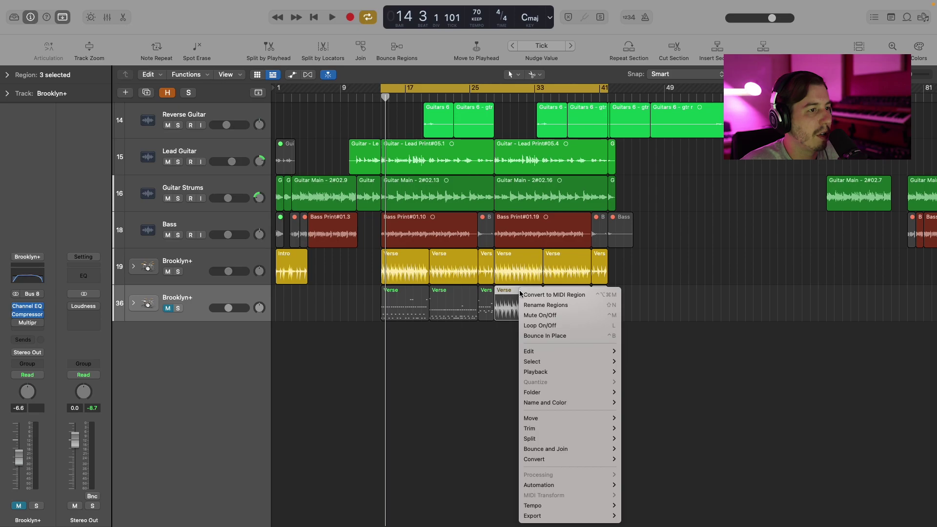
pyautogui.click(526, 294)
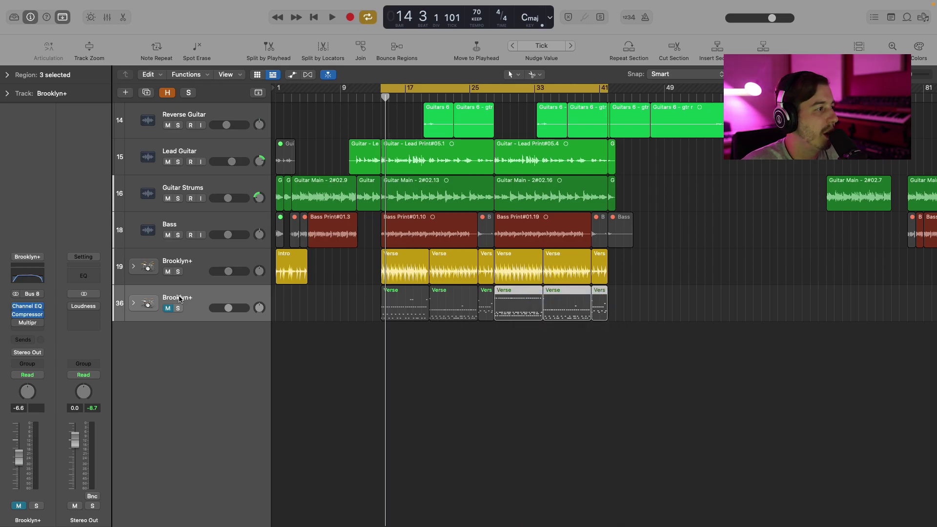
# Unmute the MIDI Brooklyn+ track, mute the original Drummer track, and play the repeated Verse from about bar 31
pyautogui.click(168, 307)
pyautogui.click(168, 271)
pyautogui.press('space')
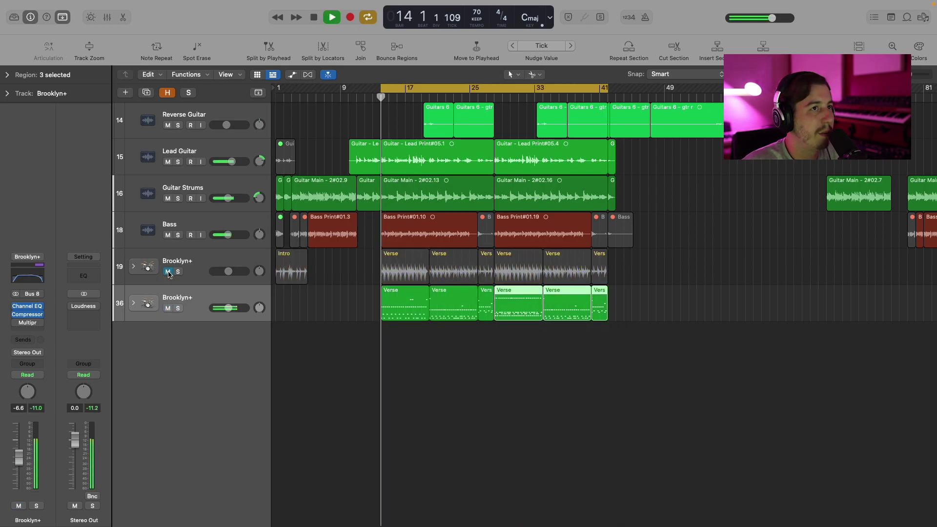
pyautogui.click(518, 98)
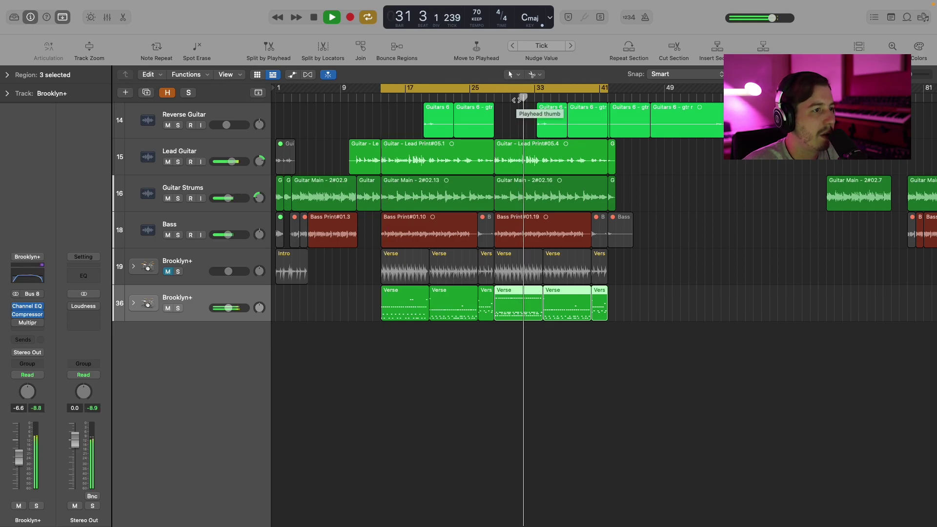
pyautogui.press('space')
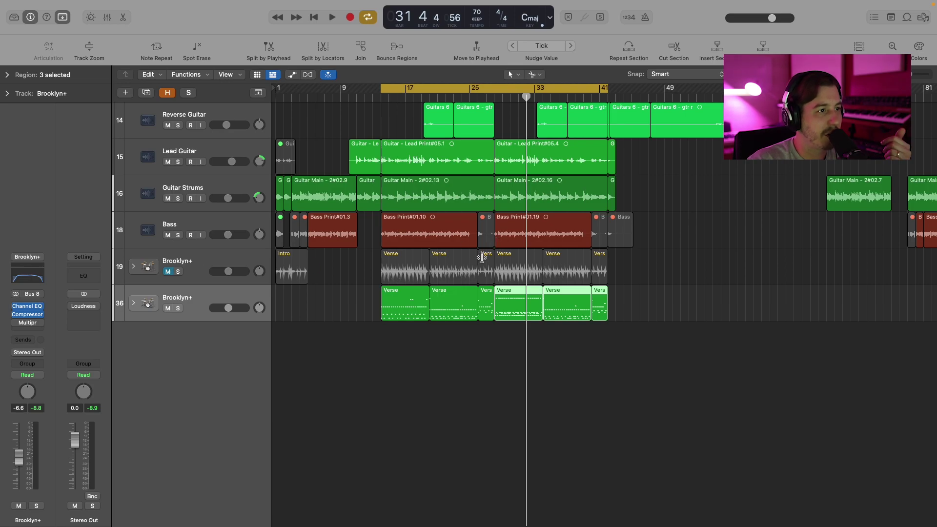
# Mute the MIDI Brooklyn+ track, unmute the original Drummer track, and open the first section's short third Verse region for editing
pyautogui.click(168, 308)
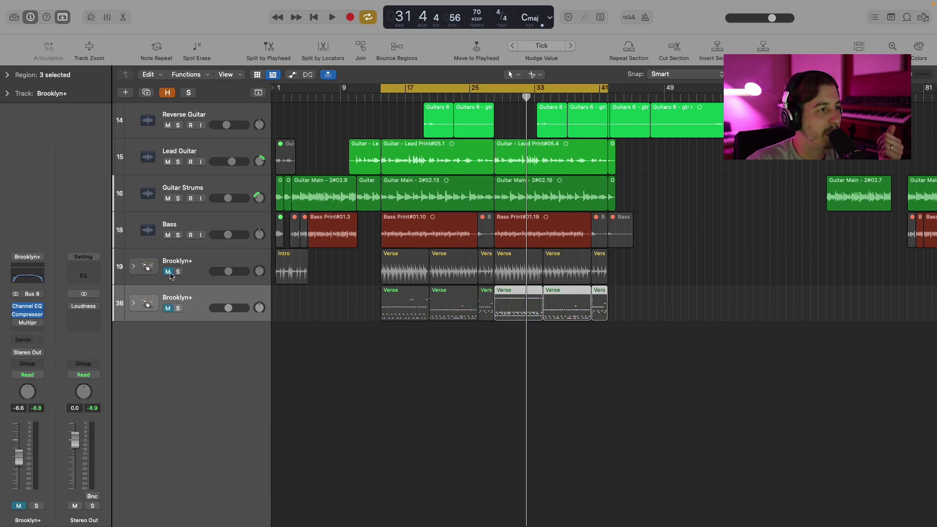
pyautogui.click(168, 272)
pyautogui.click(485, 263)
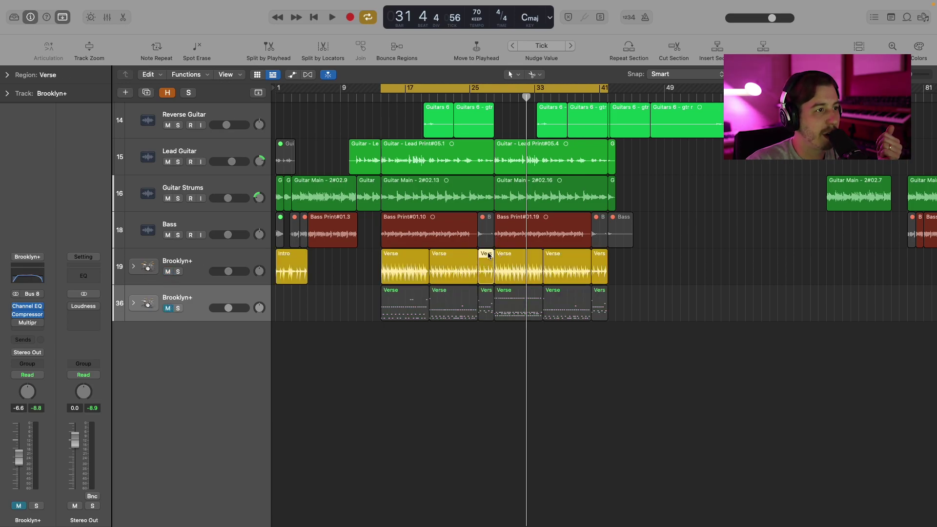
pyautogui.doubleClick(488, 255)
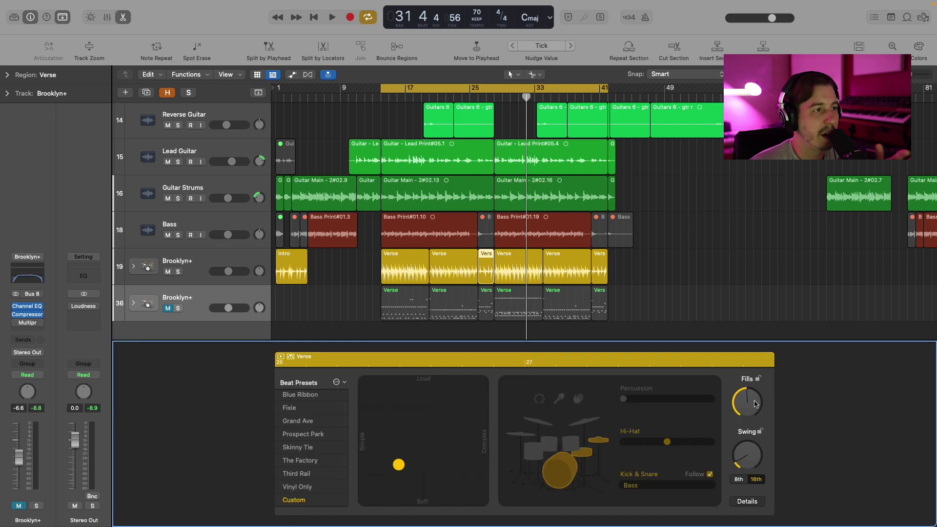